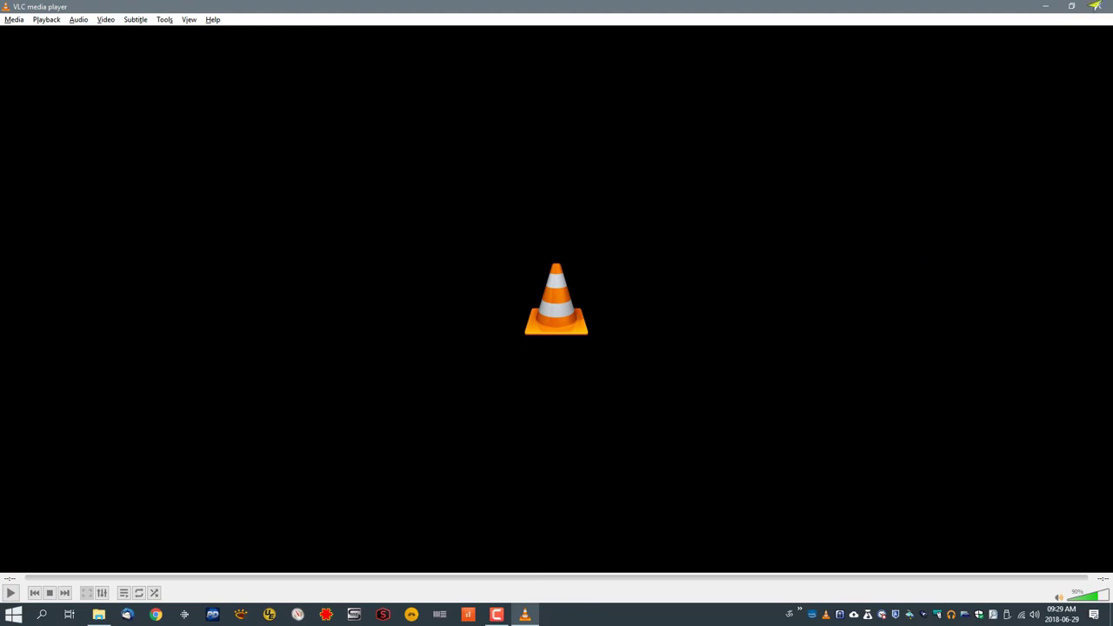
- Clear the media player and folder windows, and look through the track list on the Arachnaut's Lair music page
click(1097, 6)
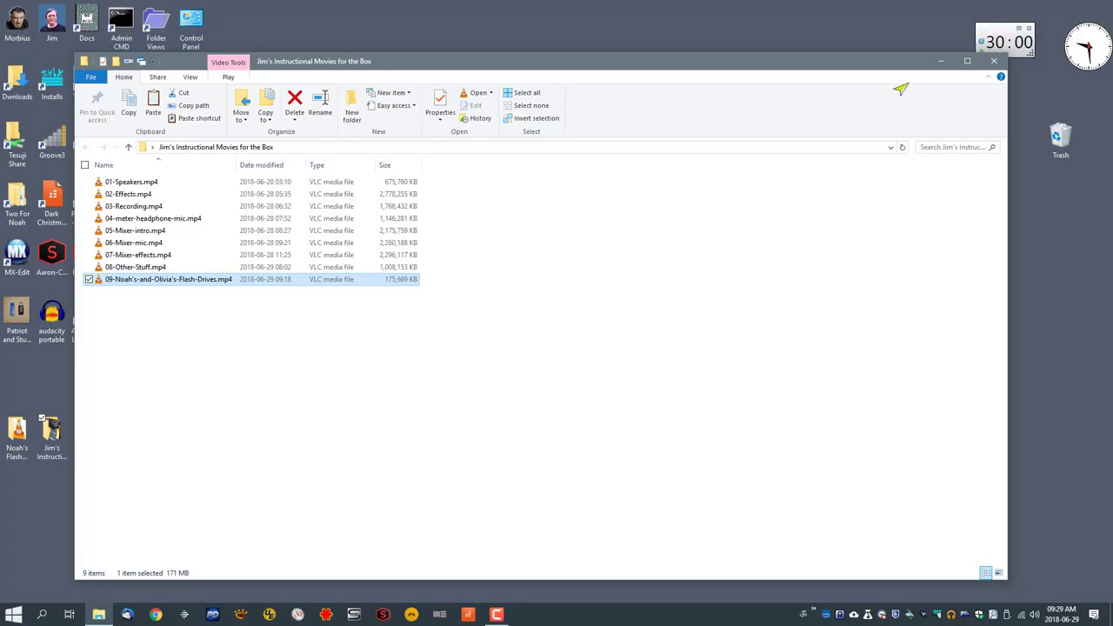
click(993, 63)
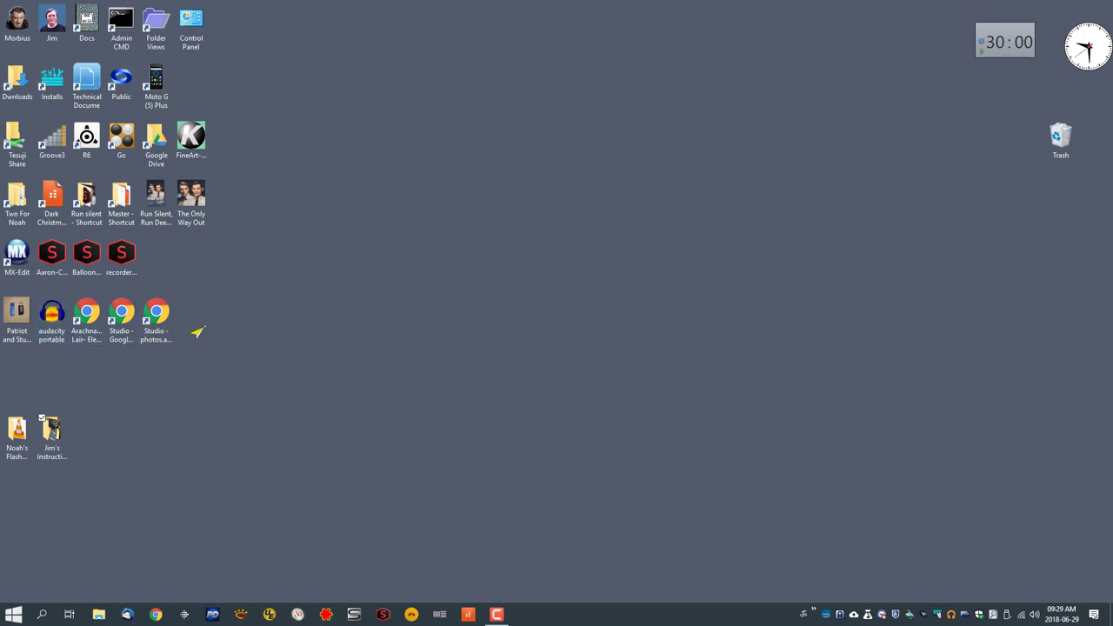
double_click(85, 314)
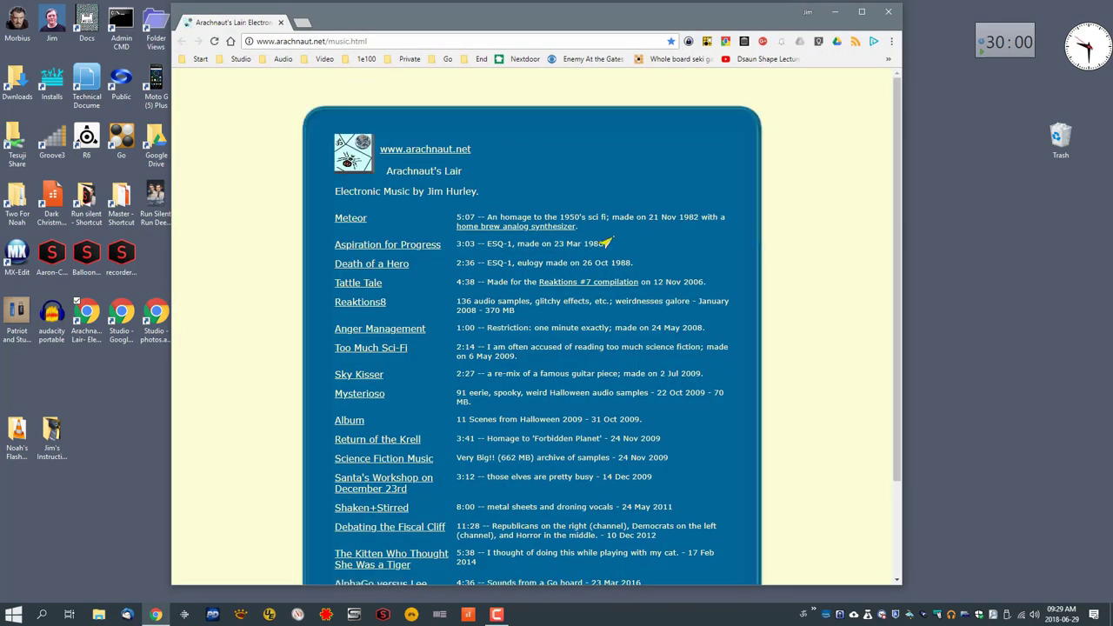
scroll(343, 310, down, 3)
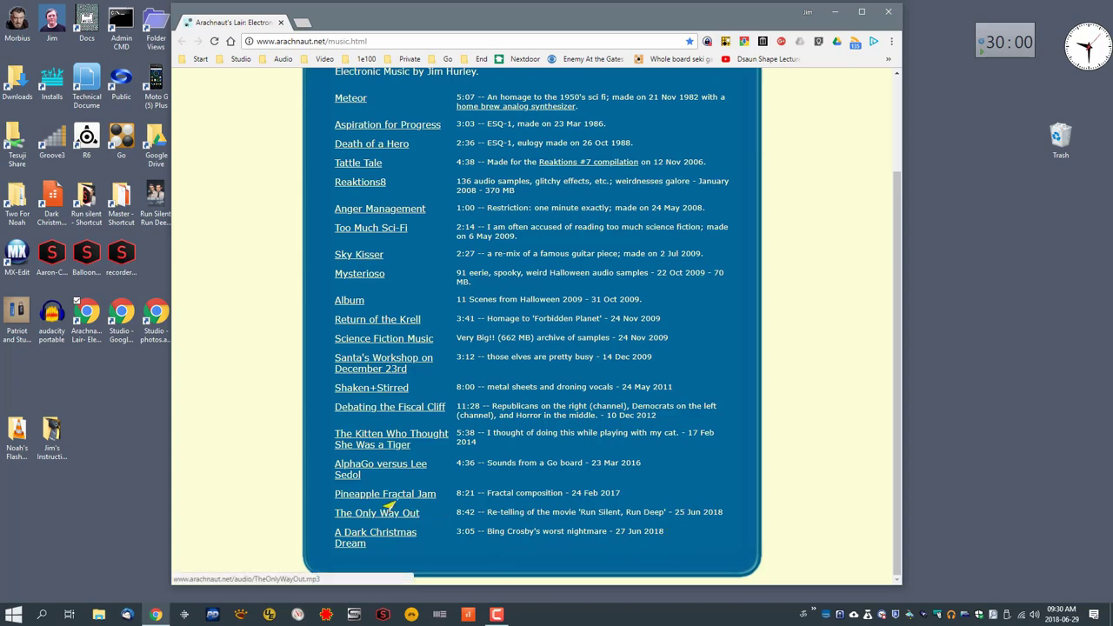
scroll(393, 426, up, 2)
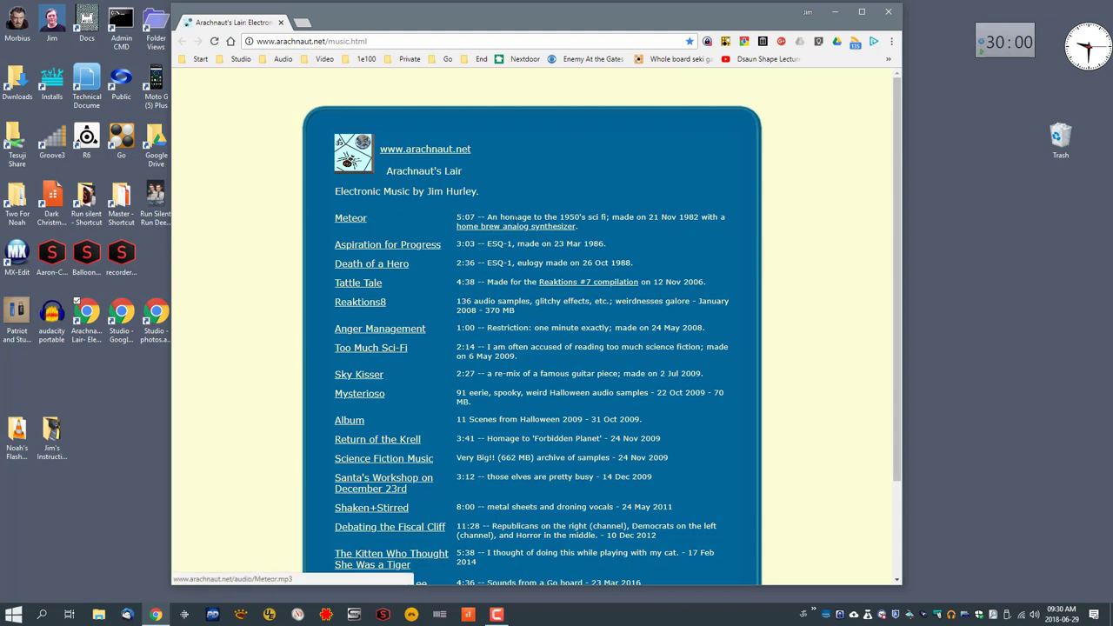
- Follow the home brew analog synthesizer link and view the BuildingPAIA photo full screen in a maximized browser
click(525, 228)
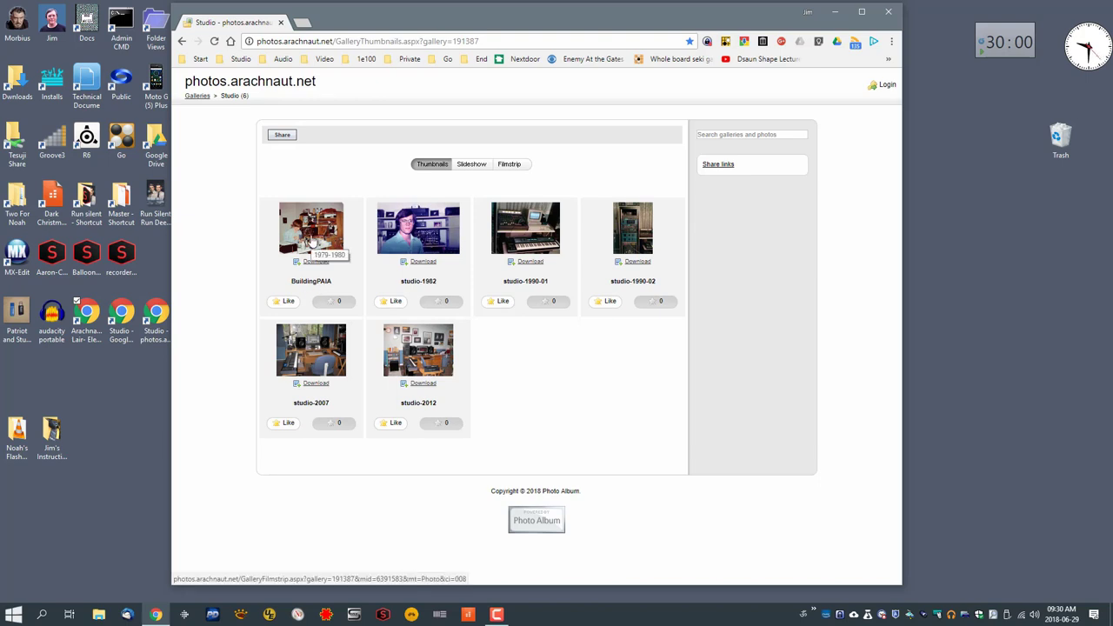
click(312, 243)
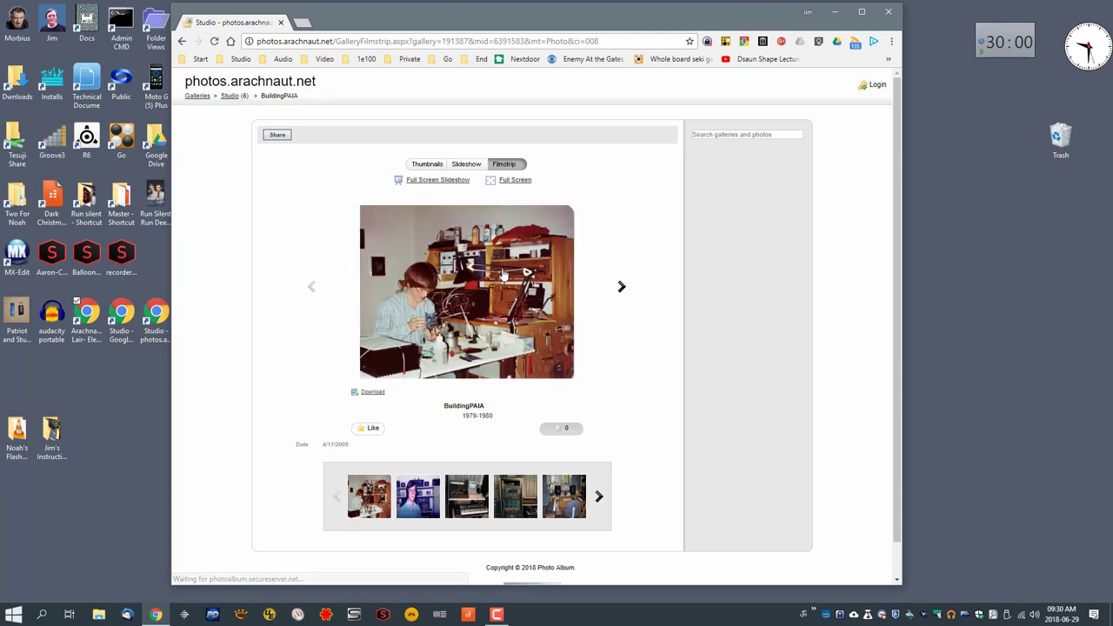
click(515, 185)
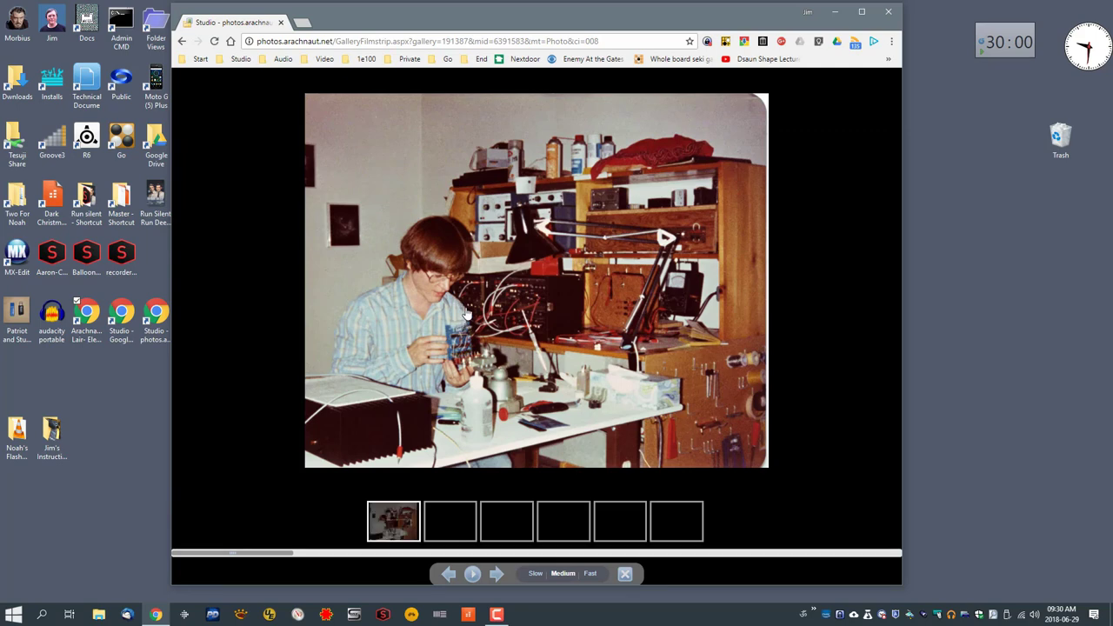
click(855, 12)
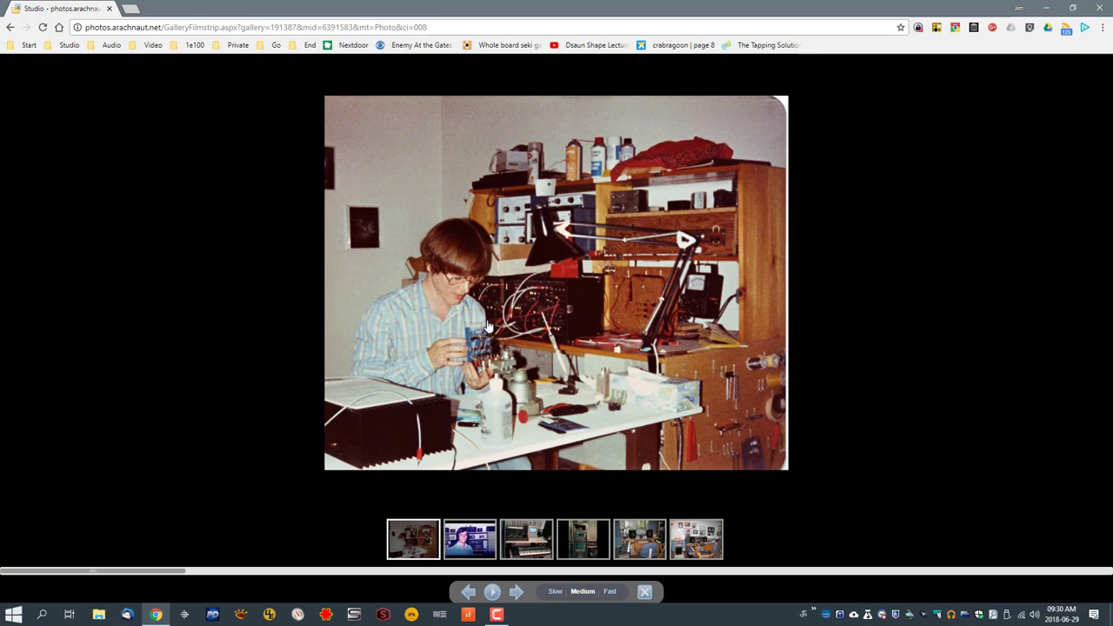
- View the 1982, 1990, 2007 and 2012 studio photos one after another in the full-screen gallery, and close the browser
click(463, 543)
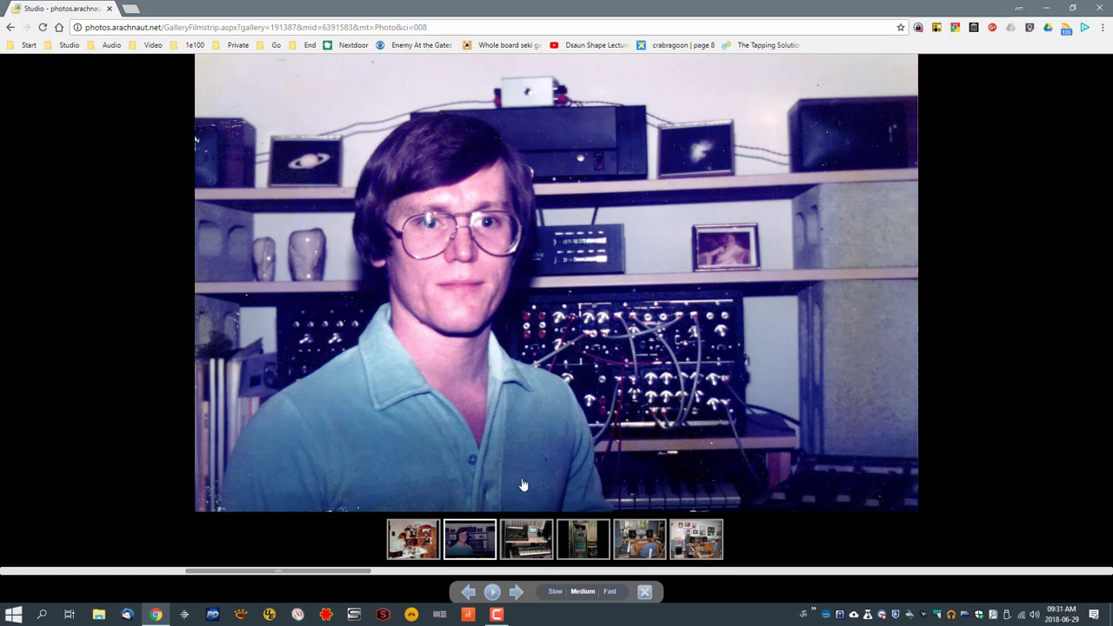
click(526, 544)
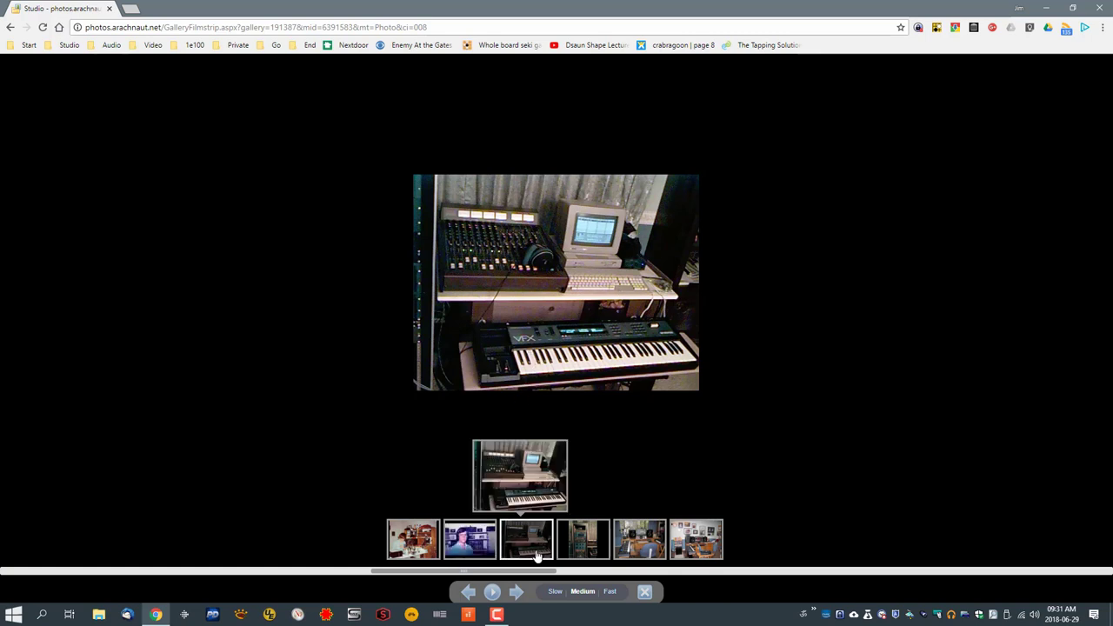
mouse_move(582, 546)
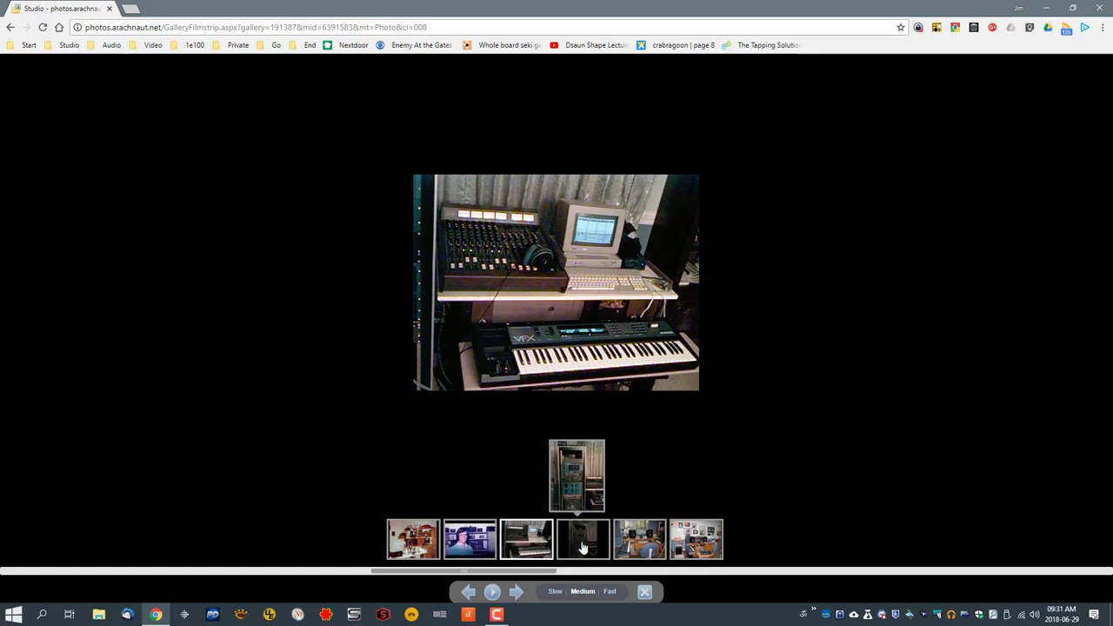
click(582, 546)
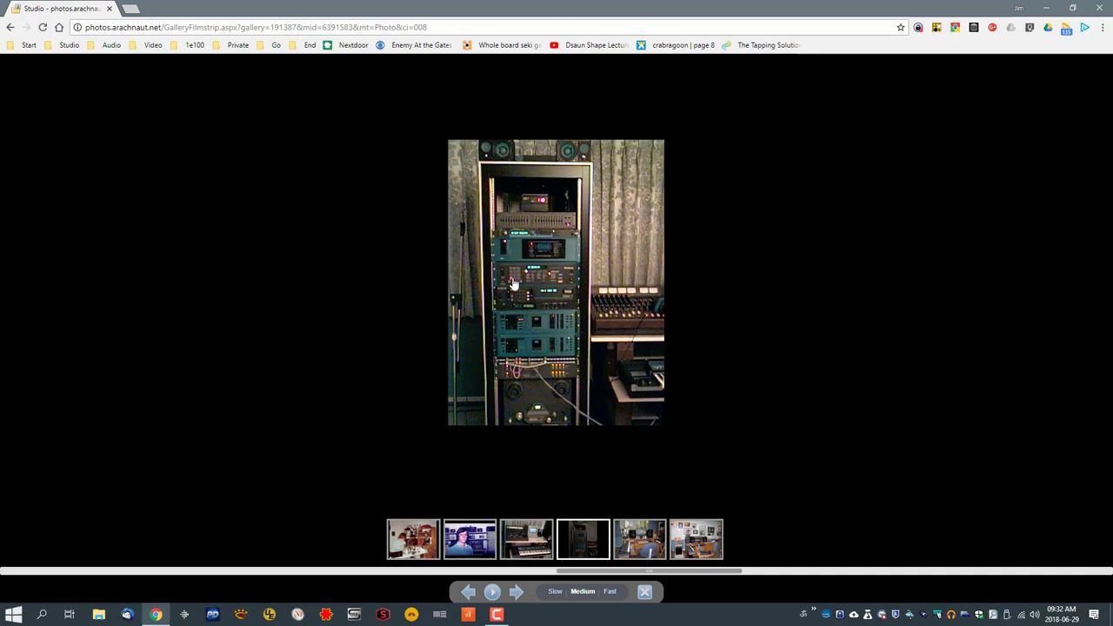
mouse_move(588, 557)
mouse_move(638, 549)
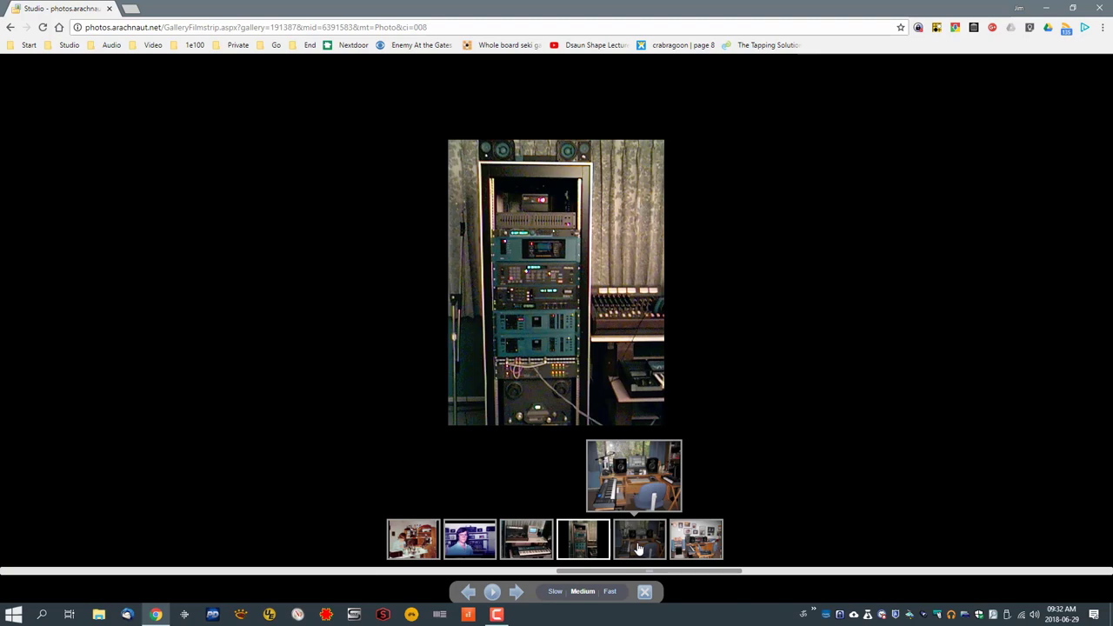
click(642, 546)
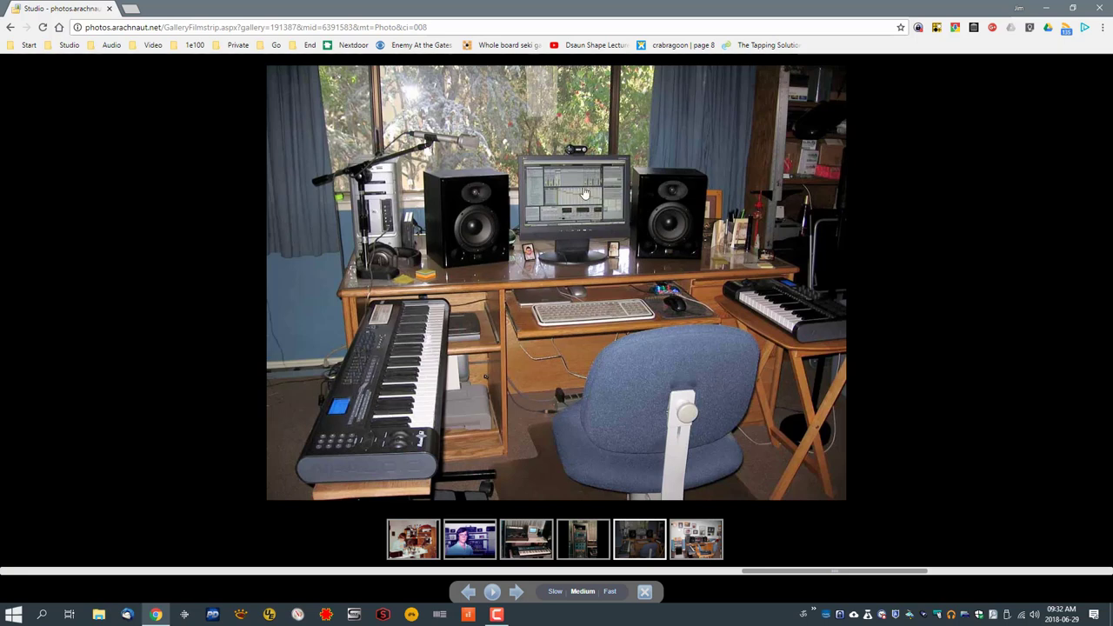
mouse_move(641, 550)
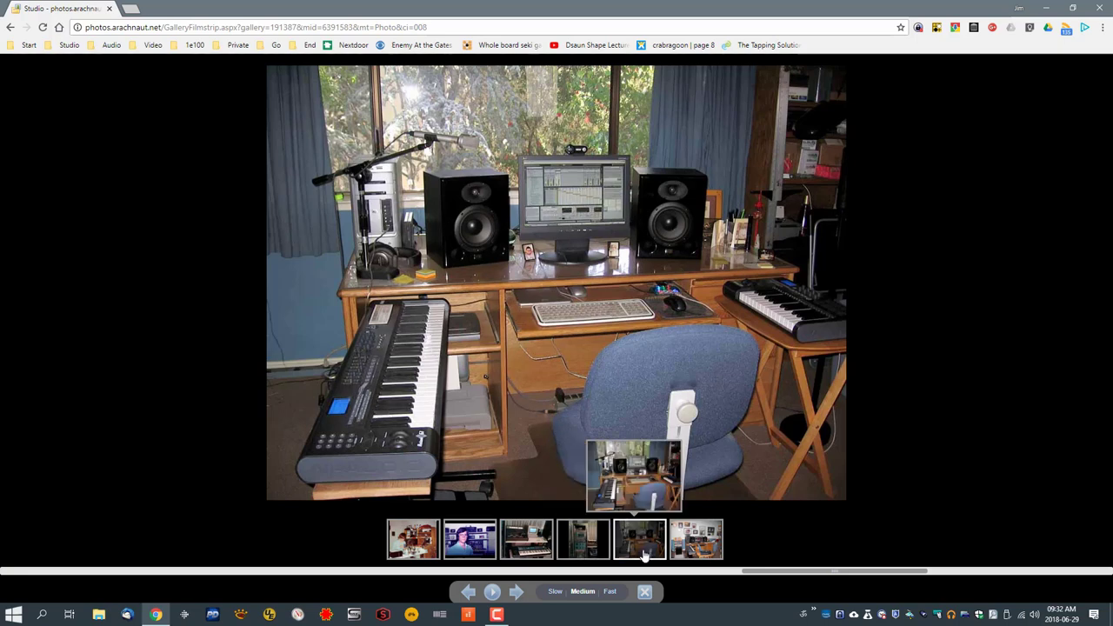
click(692, 553)
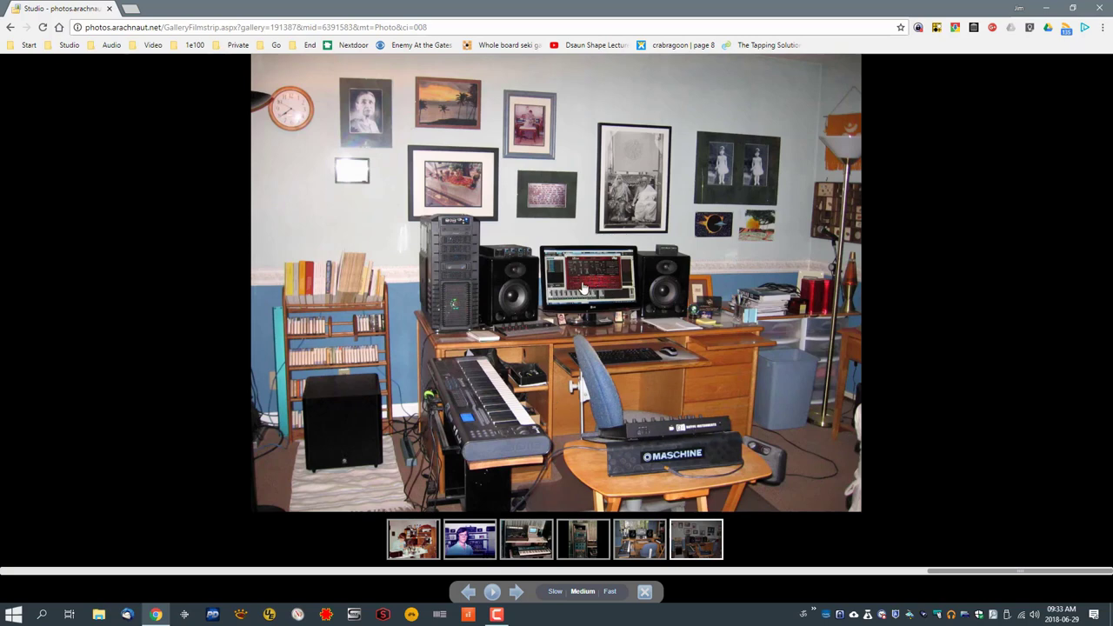
mouse_move(504, 401)
click(1097, 9)
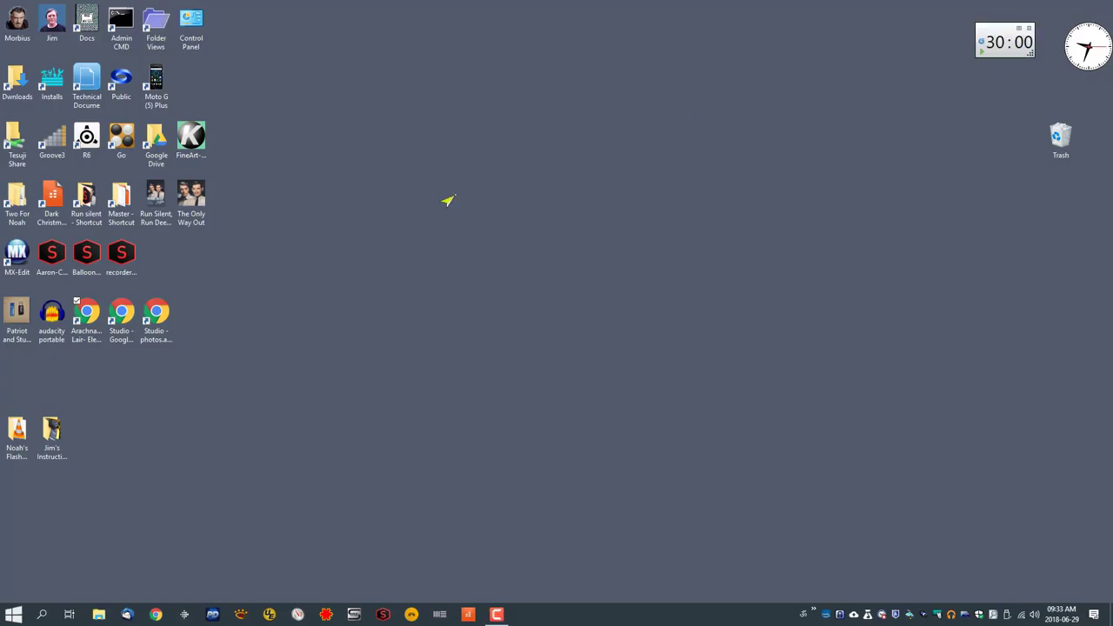
- Open the Studio album in Google Photos and view its photos from the first one through the 1983 Krell Labs electronics bench
double_click(113, 324)
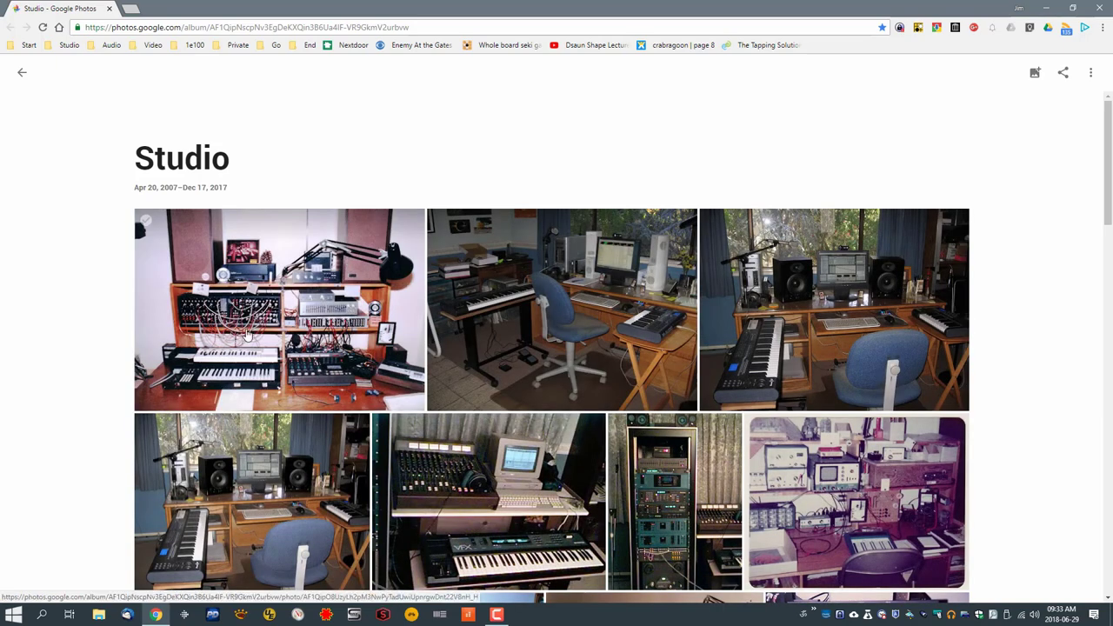
click(261, 329)
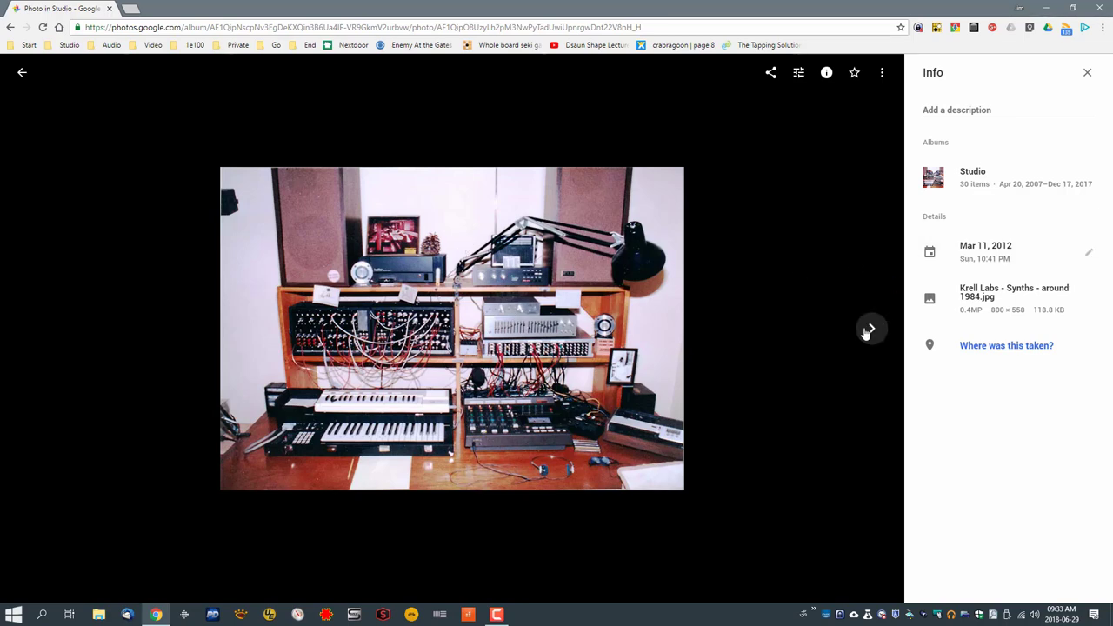
click(870, 330)
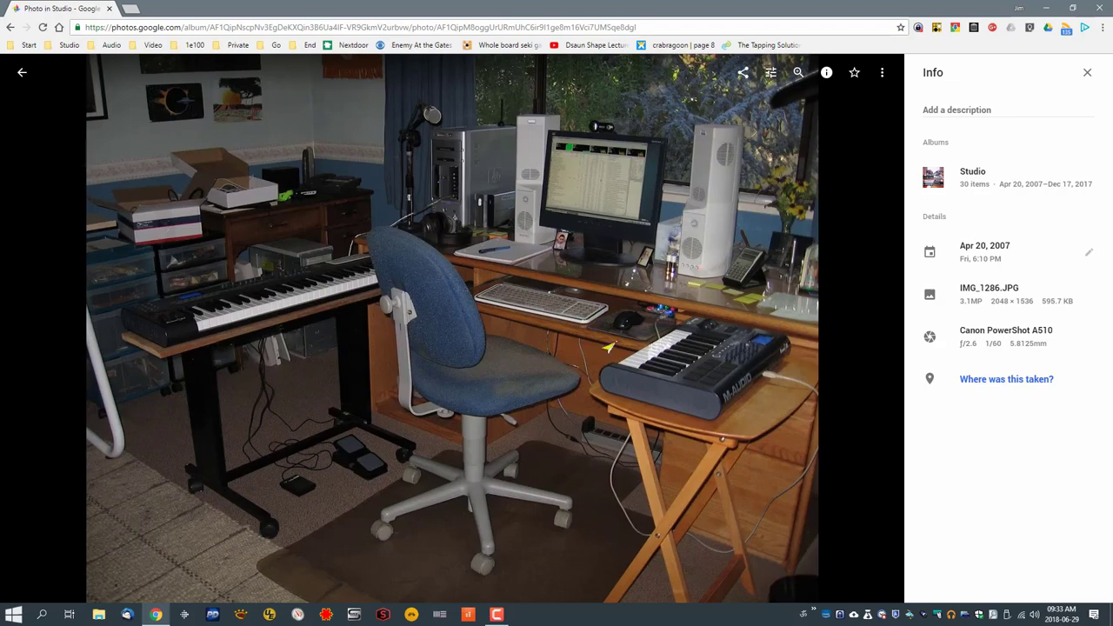
click(872, 331)
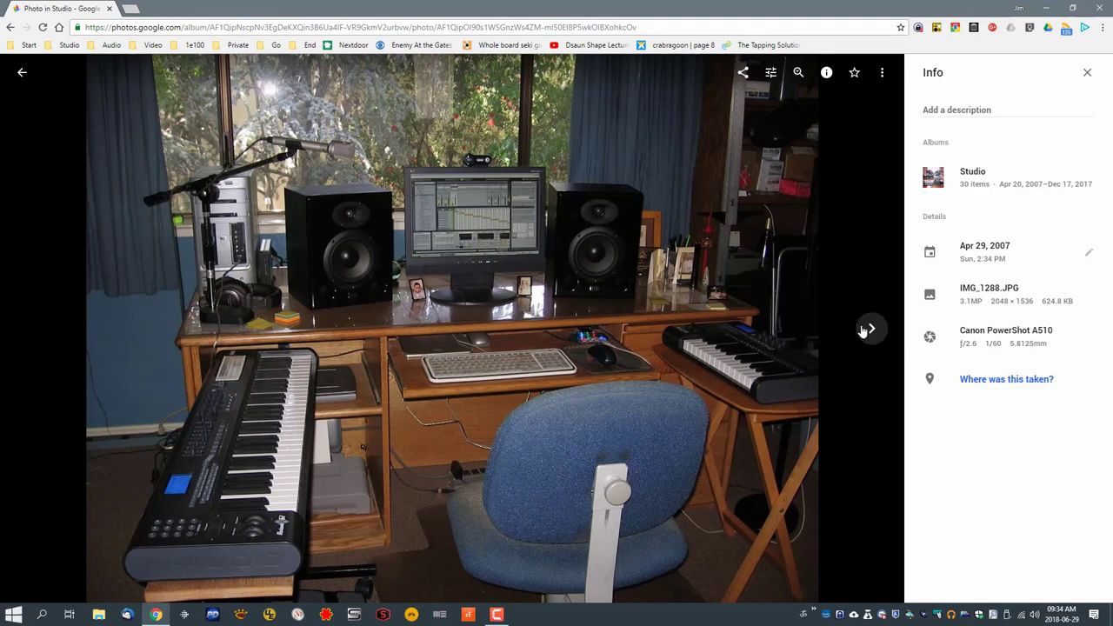
click(870, 328)
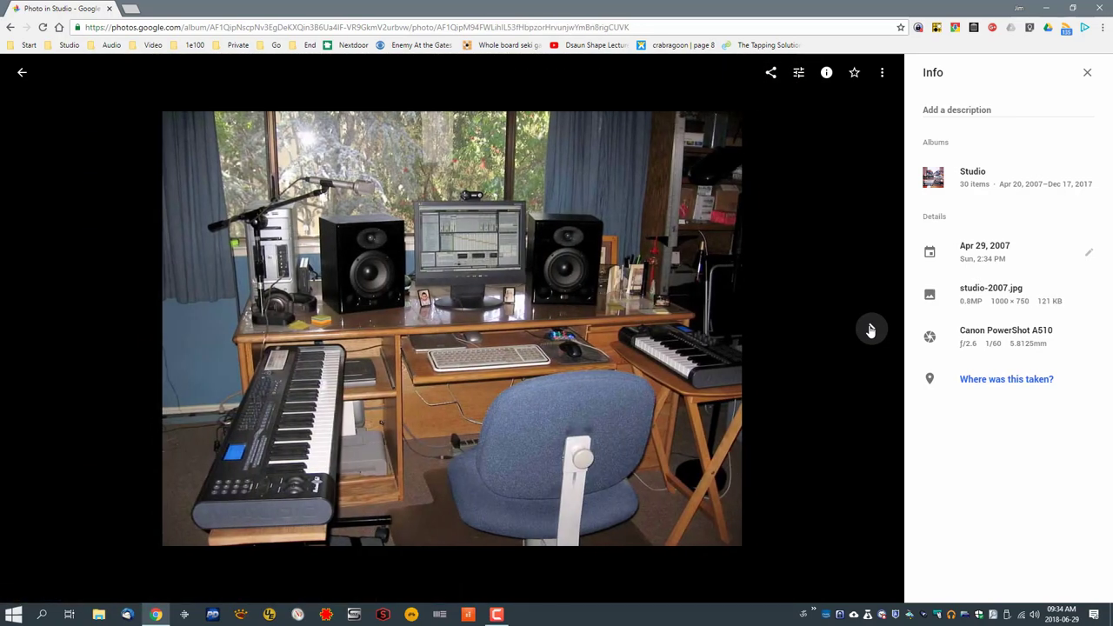
click(870, 328)
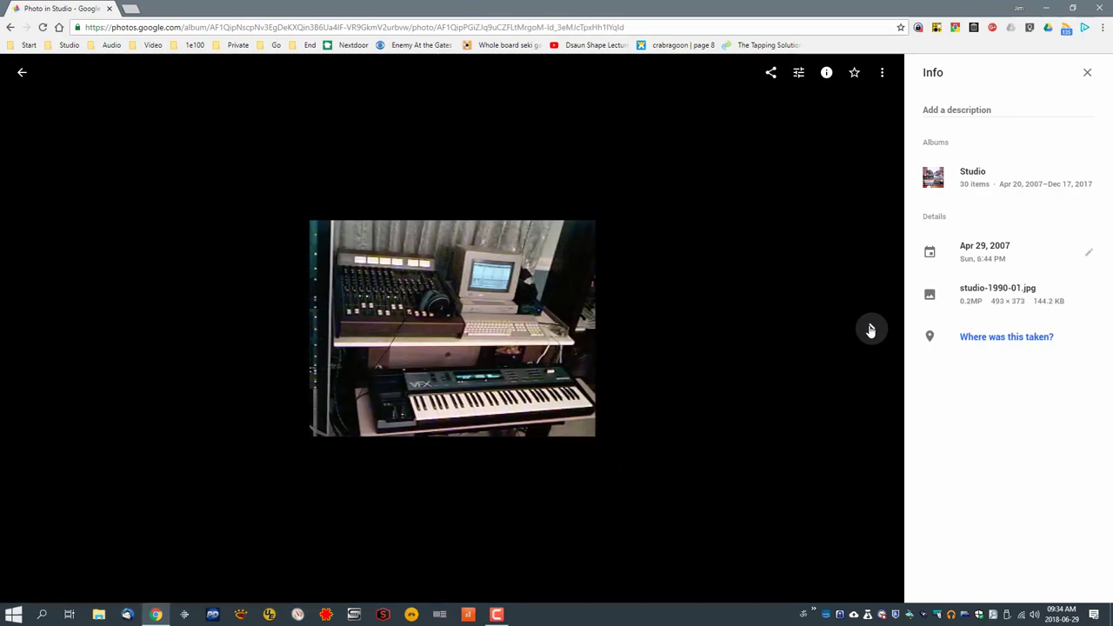
click(869, 329)
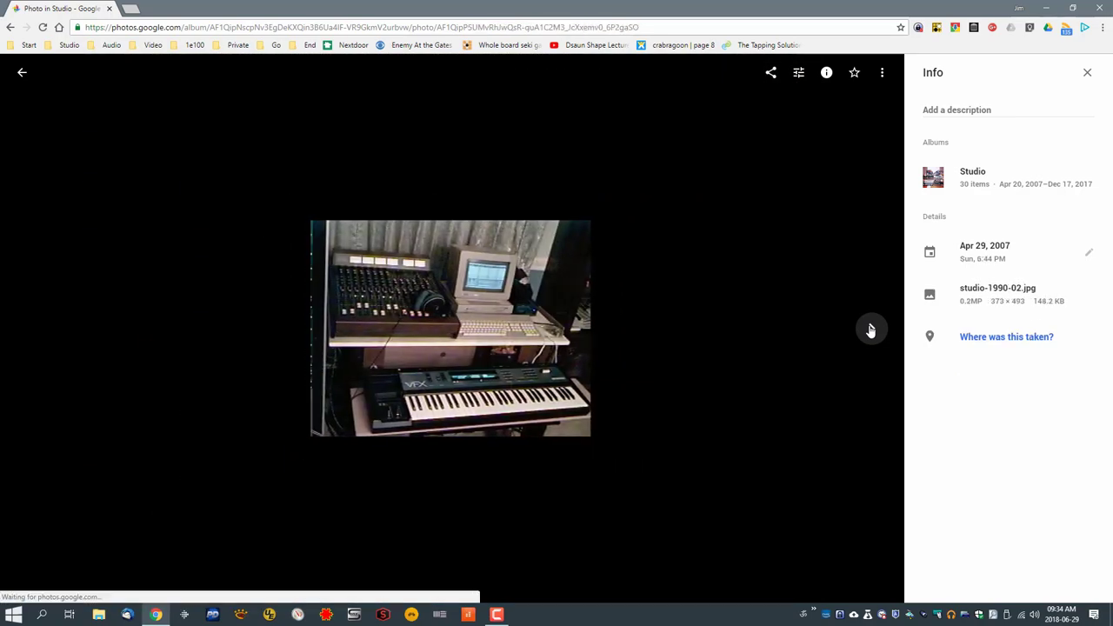
click(870, 328)
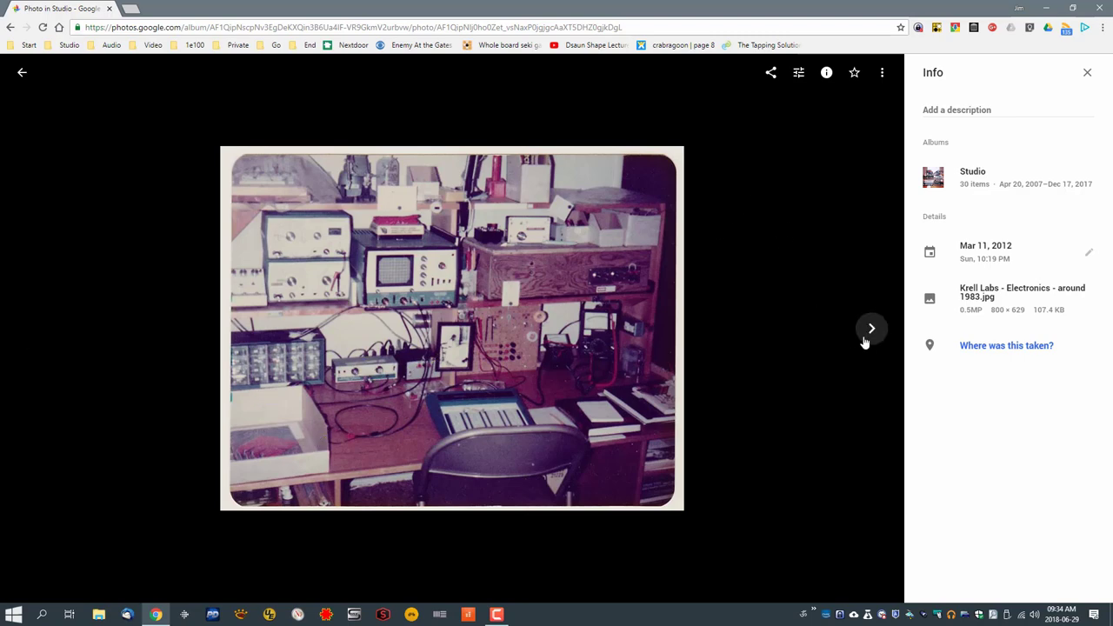
- Advance through the album's Krell Labs photos of the 1983 synths, the 1987 synths and the 1981 electronics bench
click(872, 331)
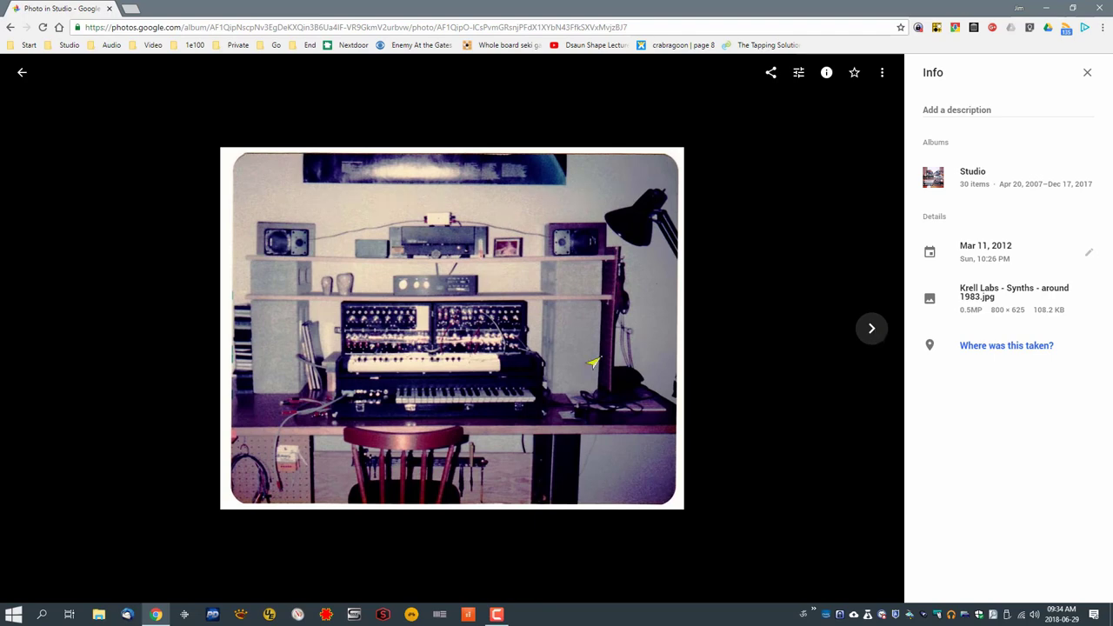
click(874, 331)
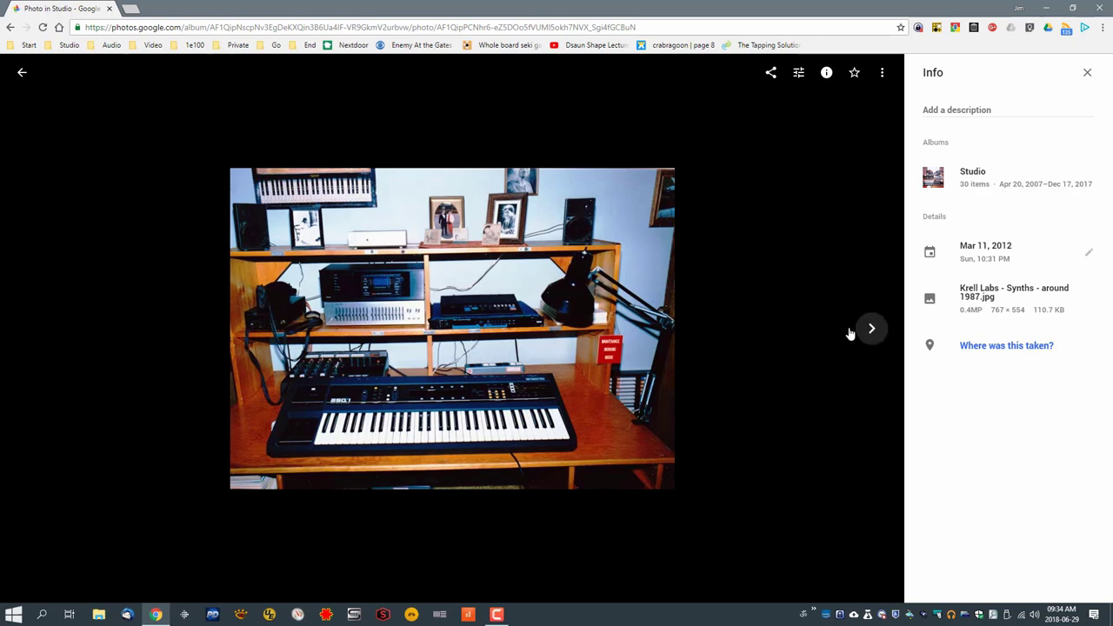
click(872, 331)
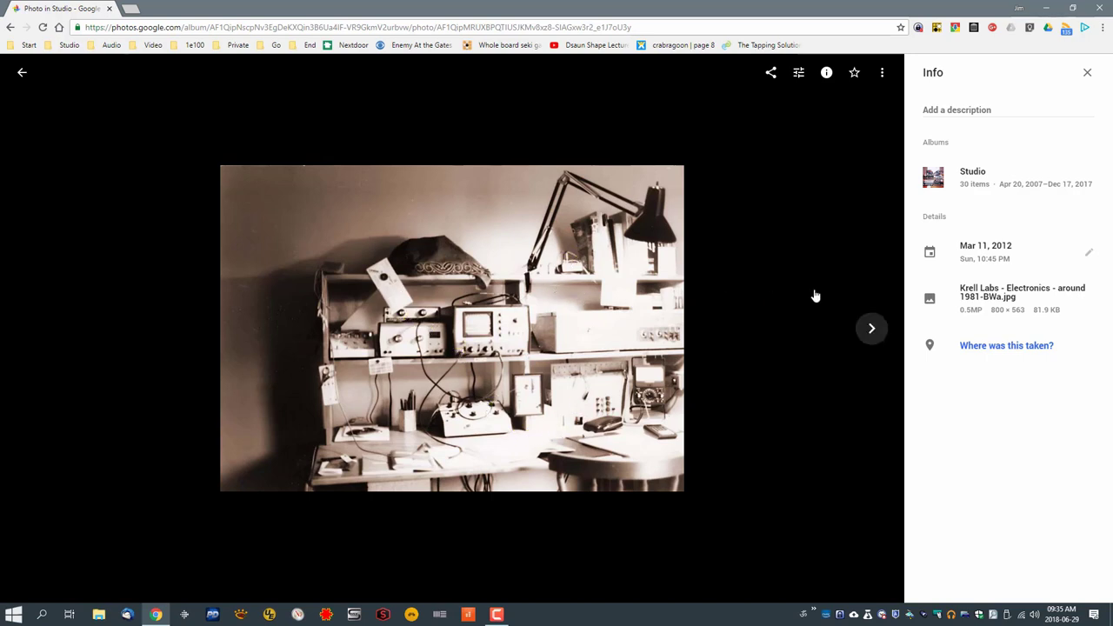
- Browse the equipment photos from the PortaStudio through the PCM-70, spectrum analyzer, Stax headphones and line voltage monitor to the ESQ-1
click(873, 330)
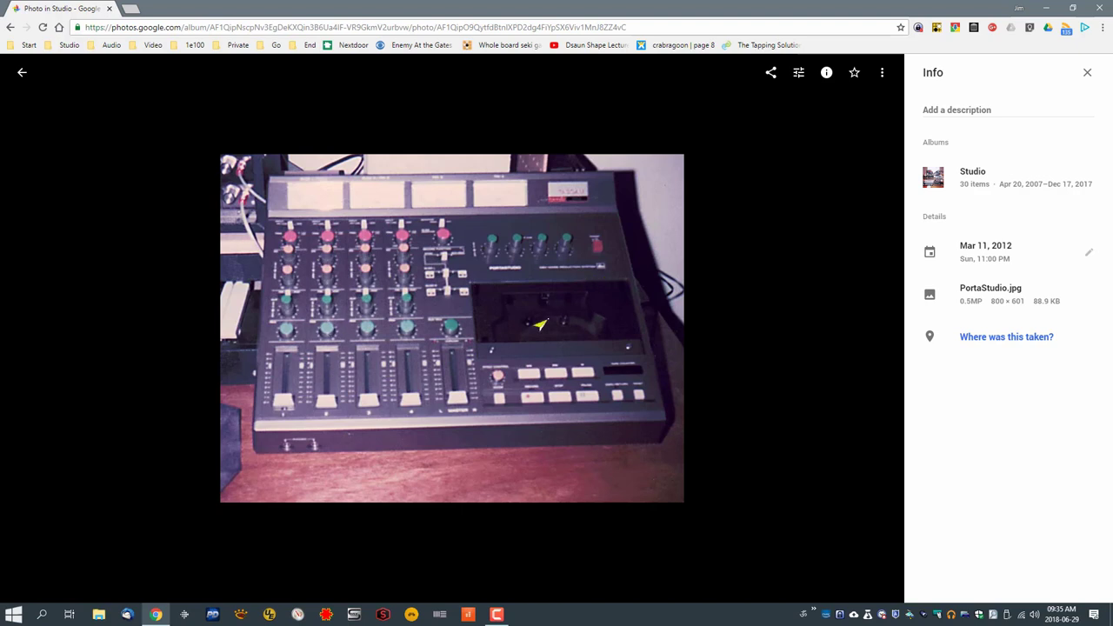
click(869, 330)
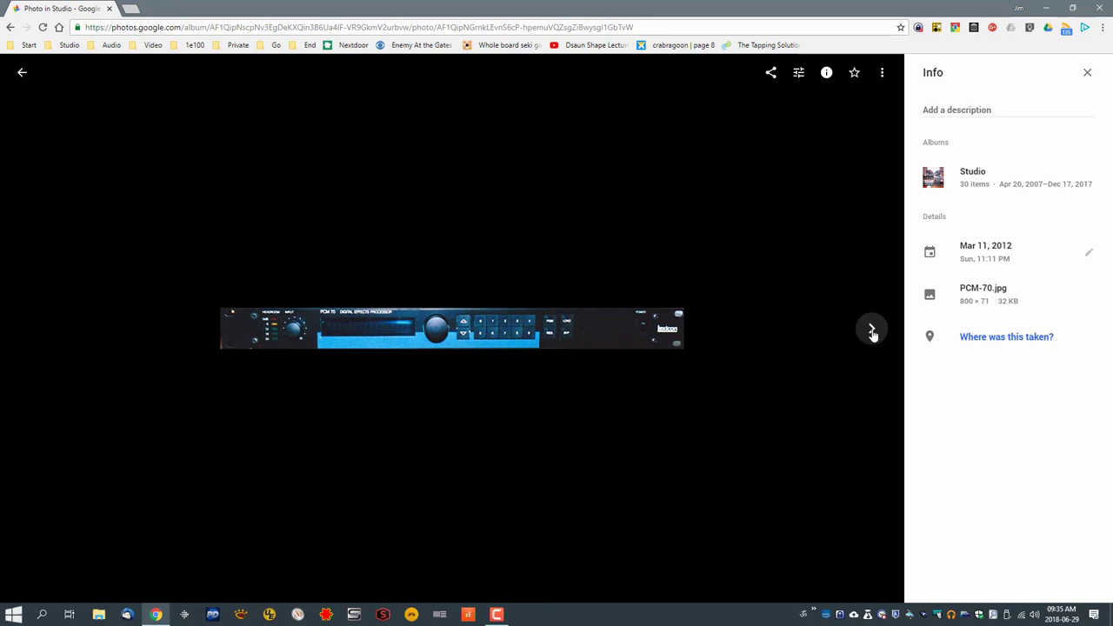
click(872, 333)
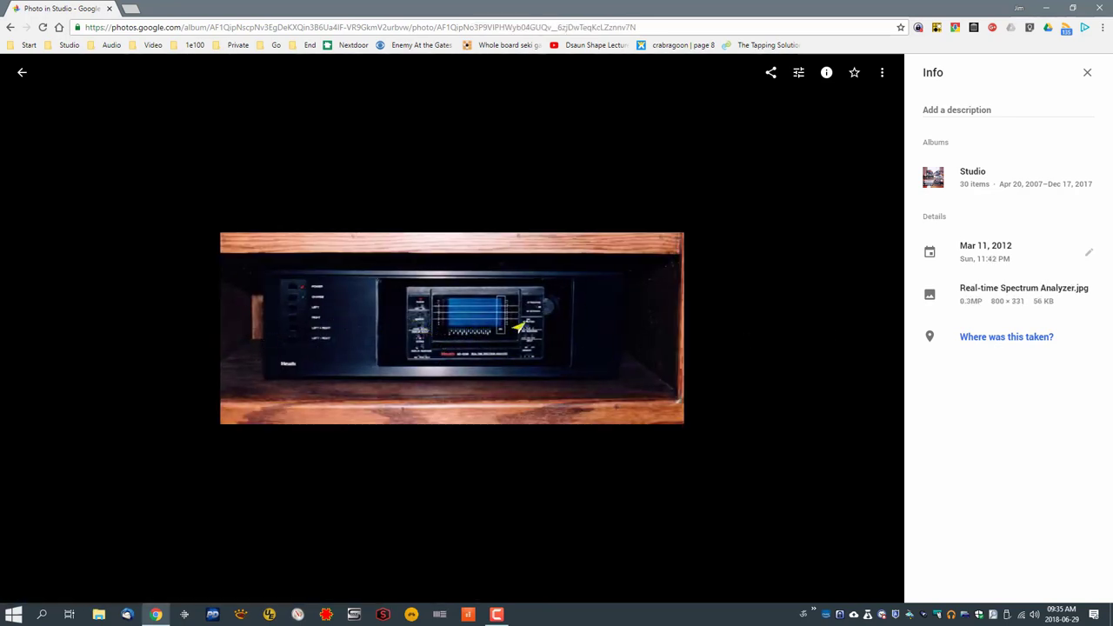
click(870, 328)
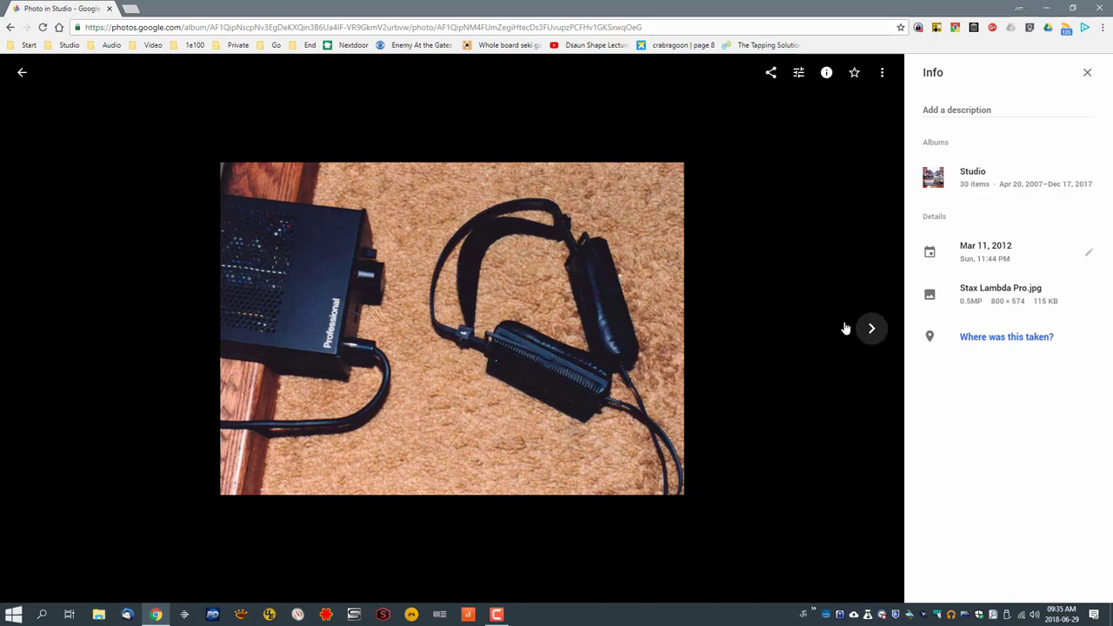
click(870, 327)
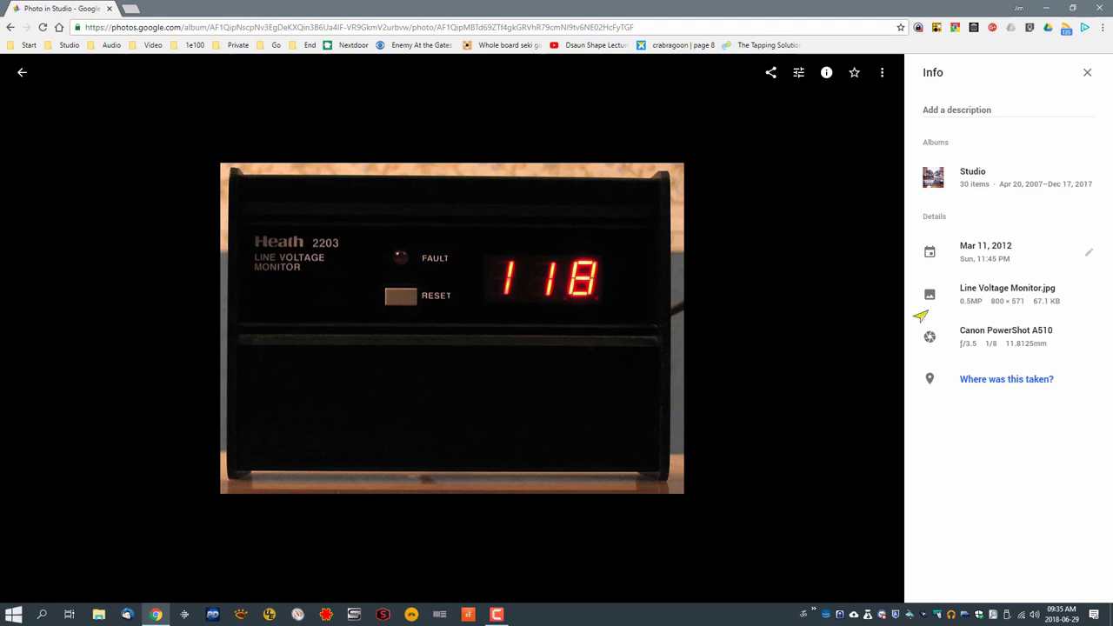
click(871, 331)
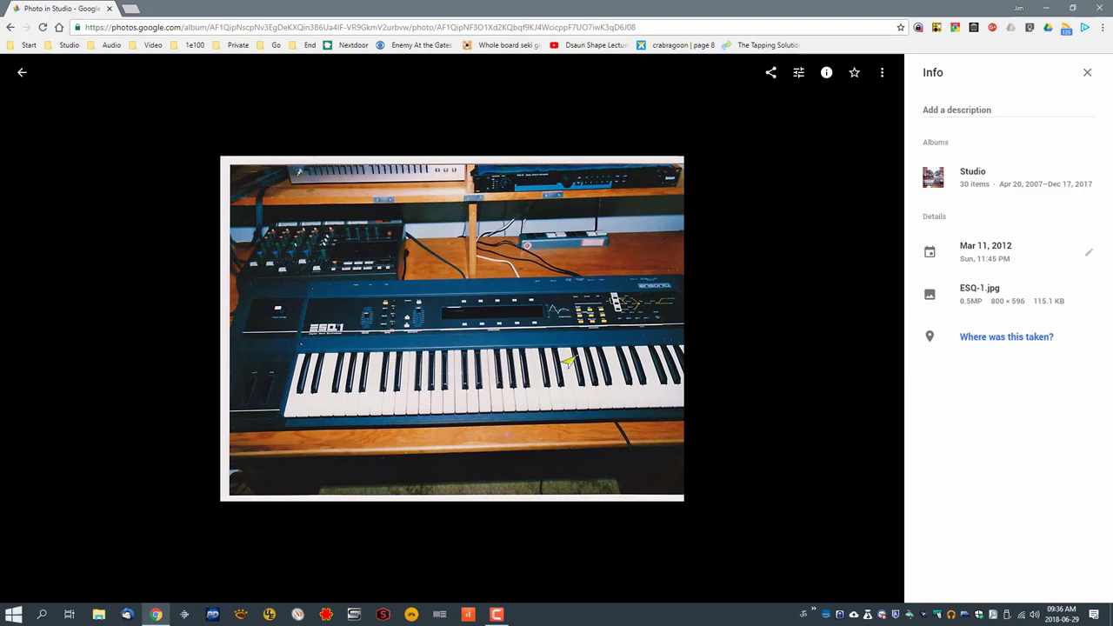
- Browse the album from the black-and-white 1981 Krell Labs electronics through the Maschine, VFX synth and boxed computer parts to the Debating-the-Fiscal-Cliff setup
click(871, 330)
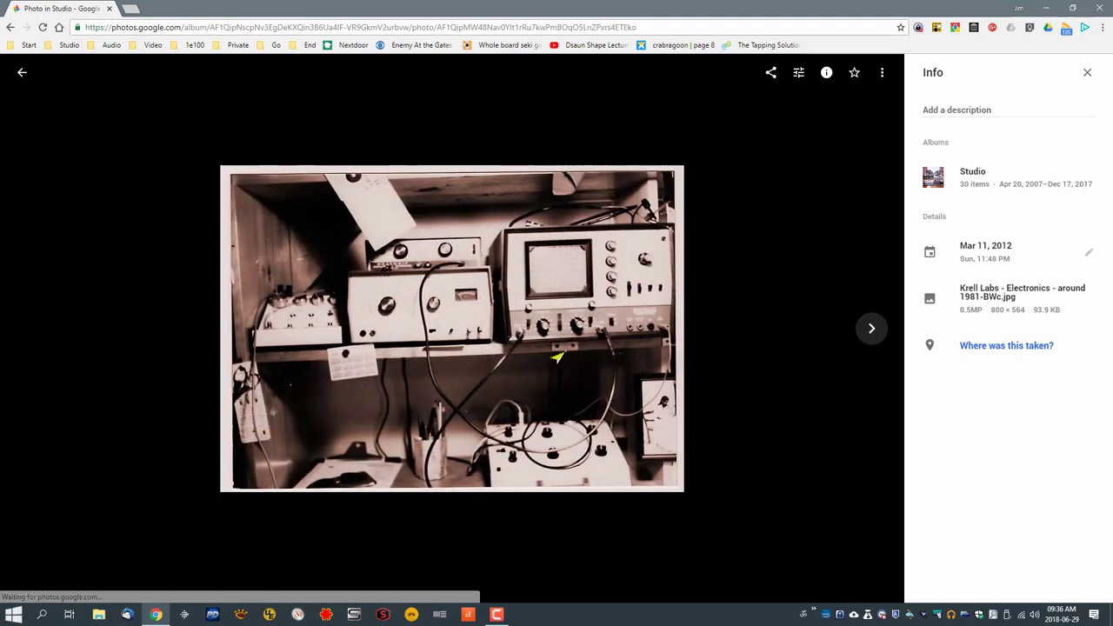
click(871, 330)
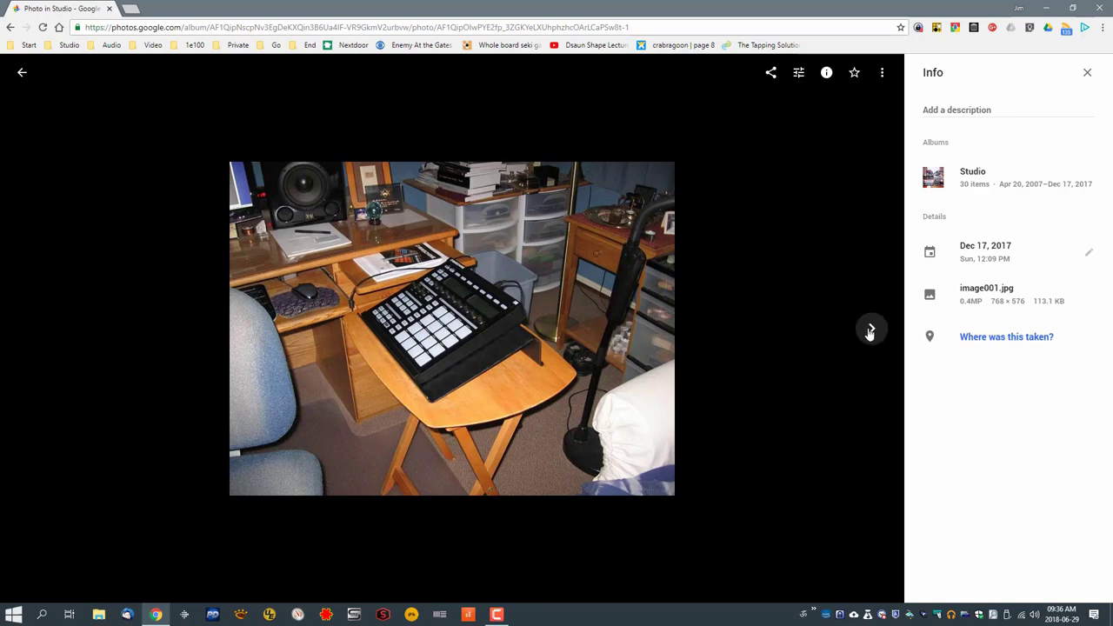
click(870, 330)
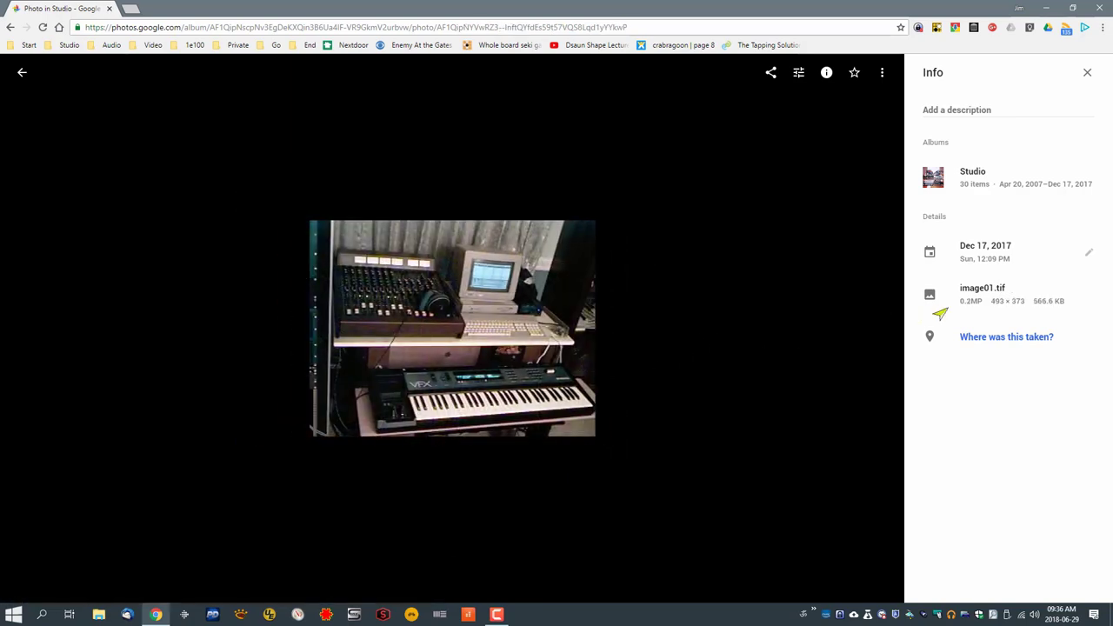
click(873, 332)
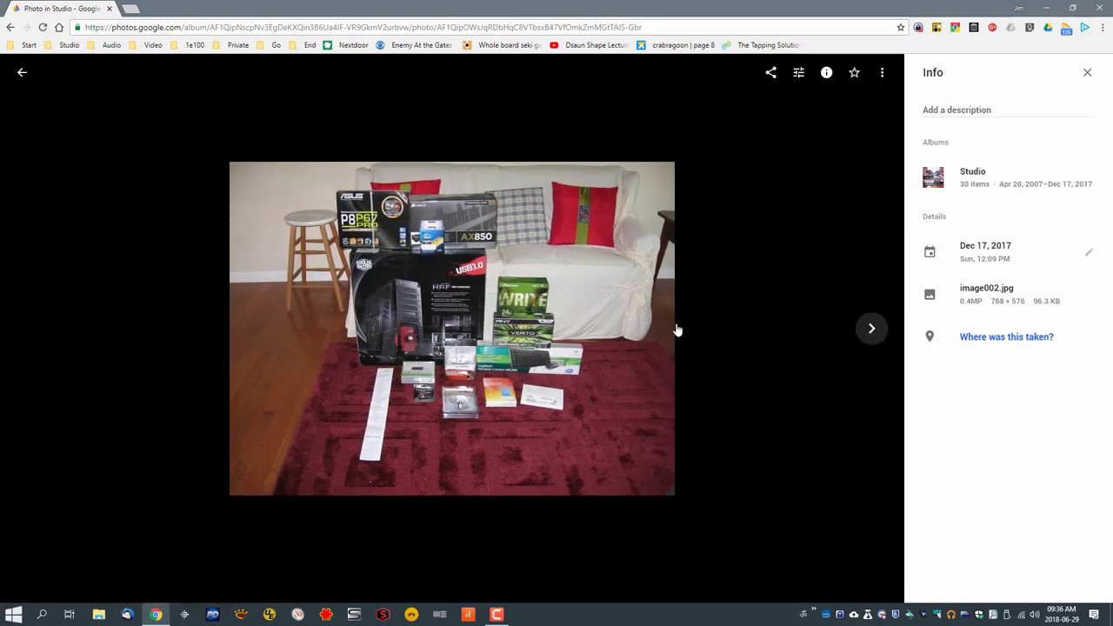
click(869, 332)
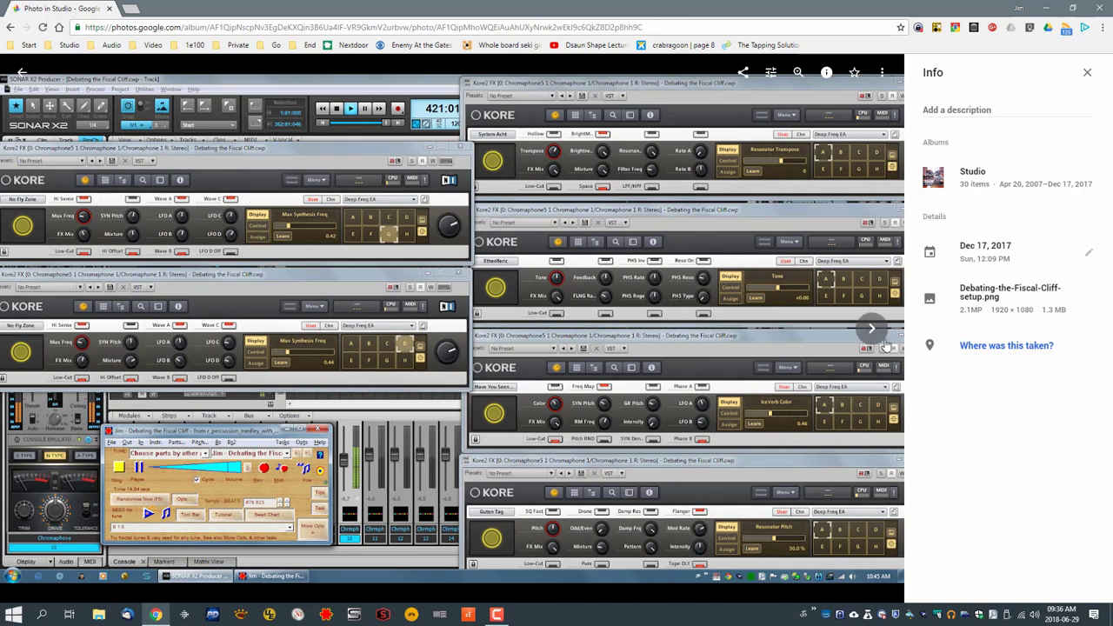
- Advance through the equipment rack, the older computer desk and the two-monitor studio photo to the open Morbius computer case
click(875, 332)
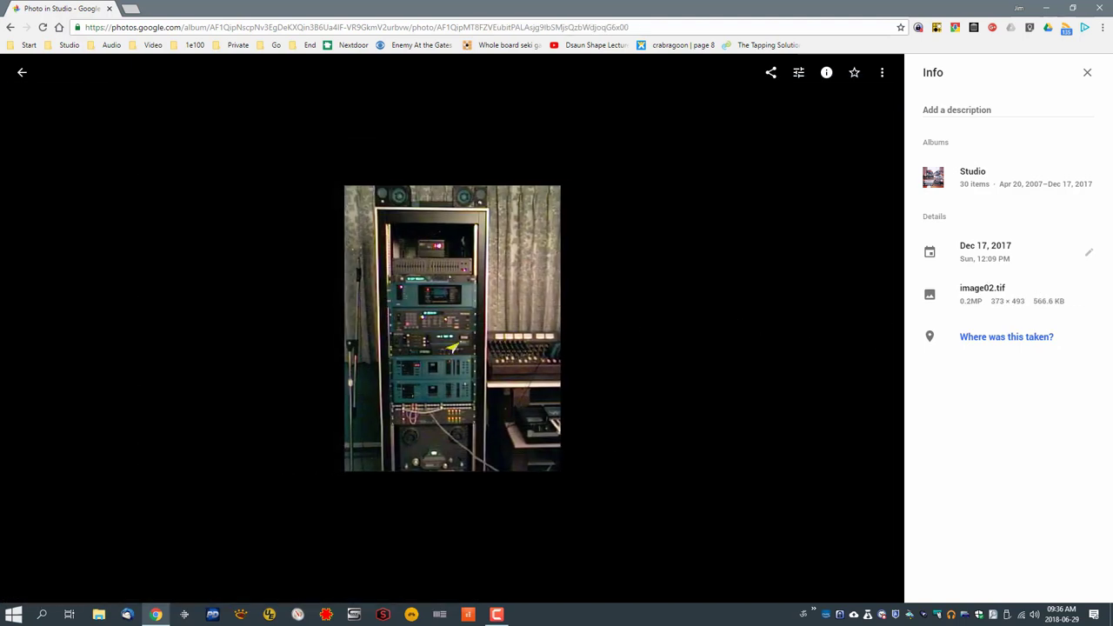
click(867, 335)
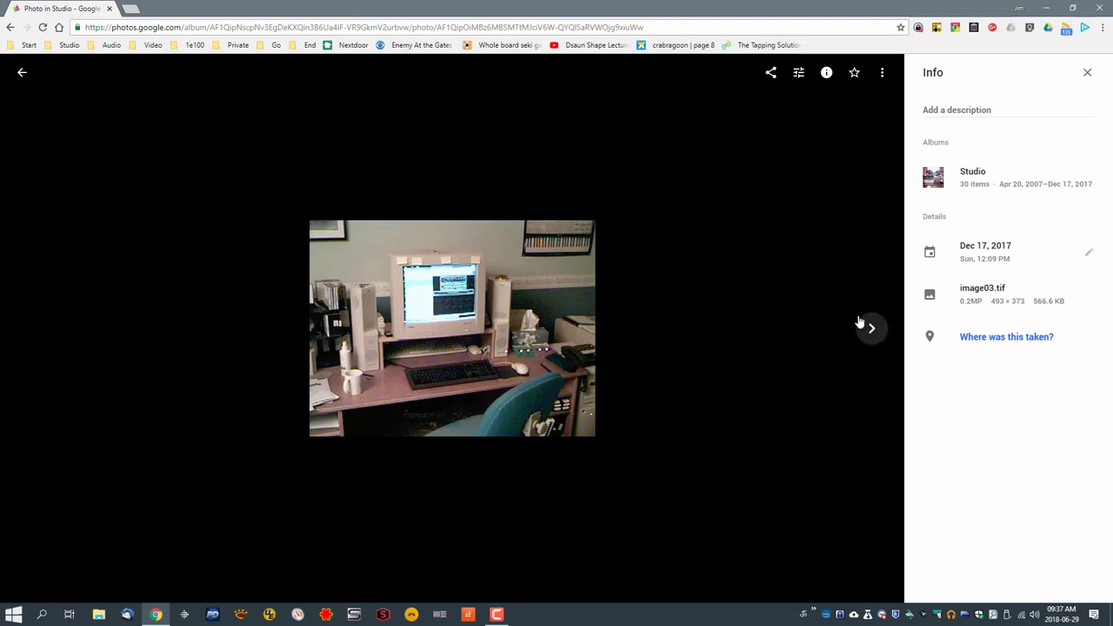
click(866, 327)
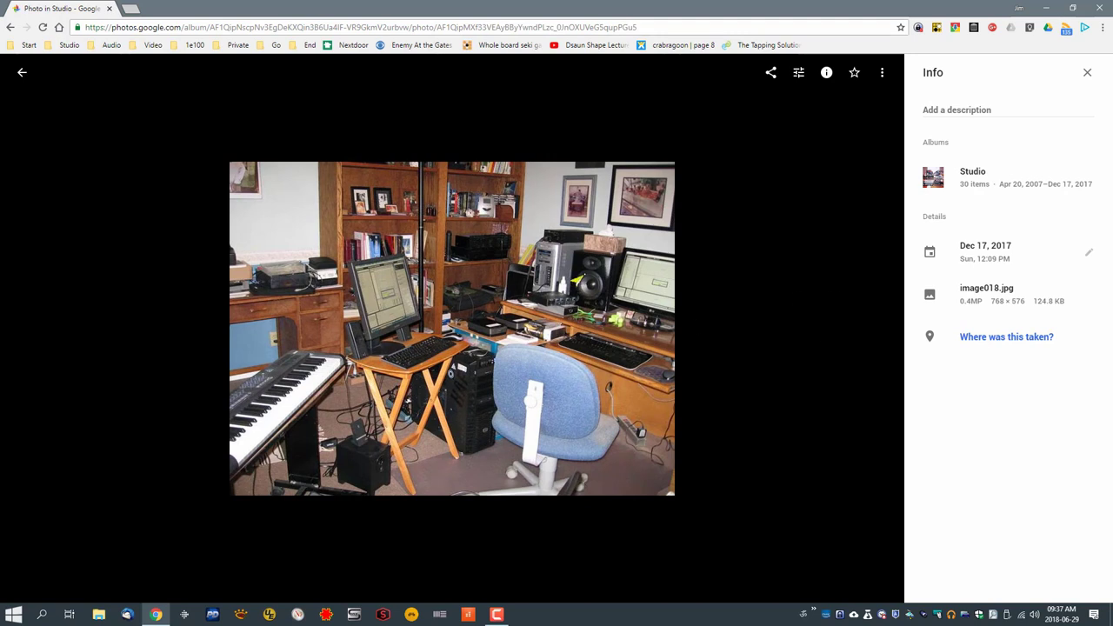
mouse_move(875, 339)
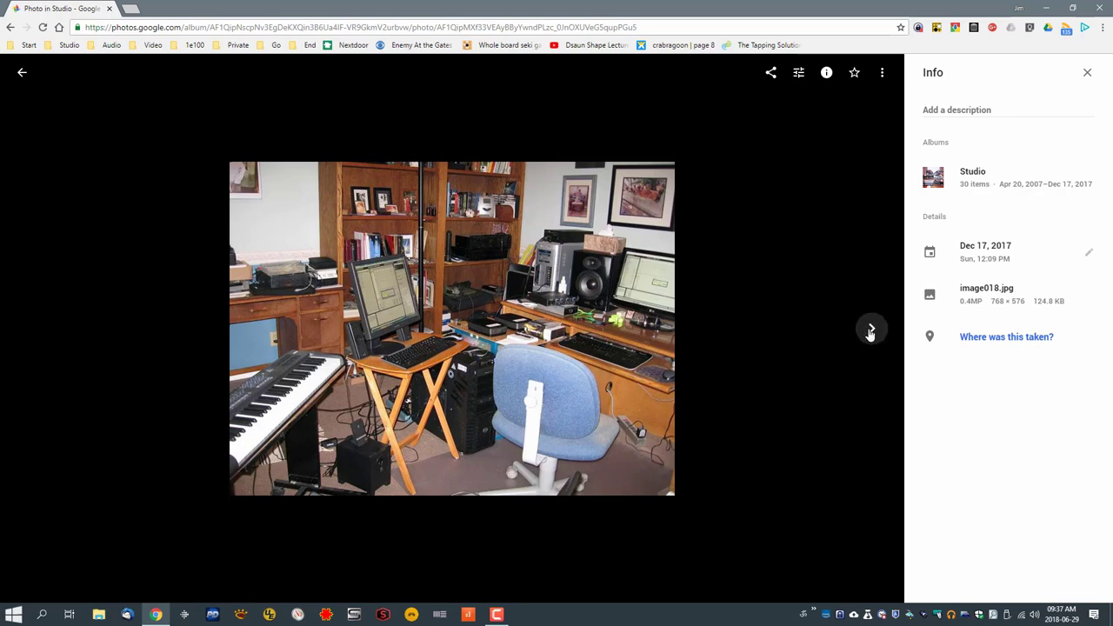
click(870, 332)
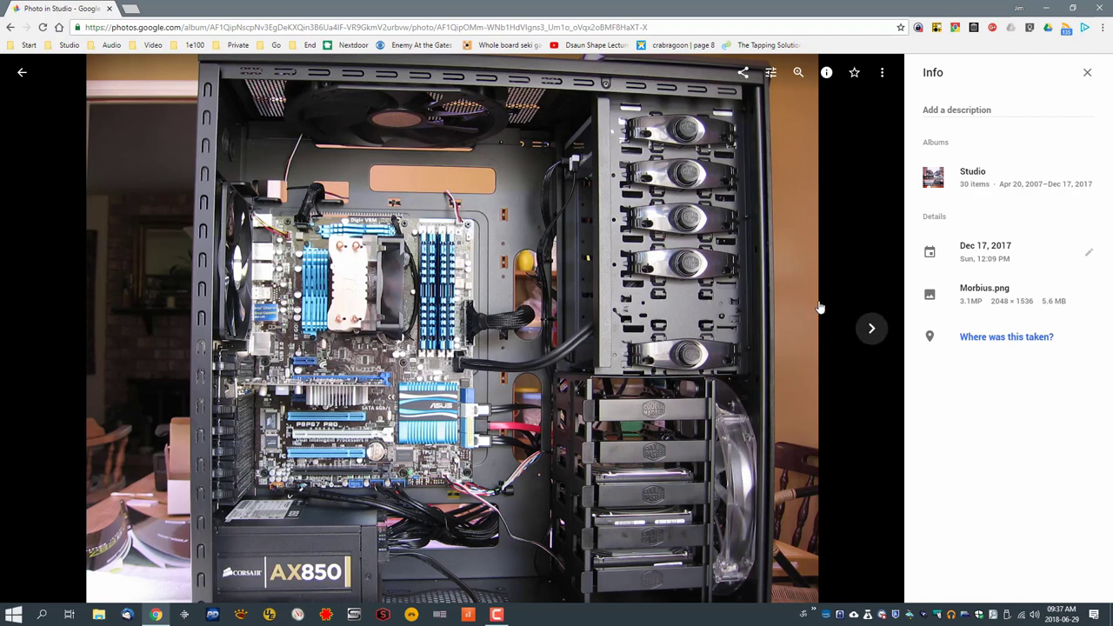
- View the Platiynumb Encrustachaen, Serge synth, studio_2012 and TheOriginalKrellLaboratory images, and close the browser
click(872, 333)
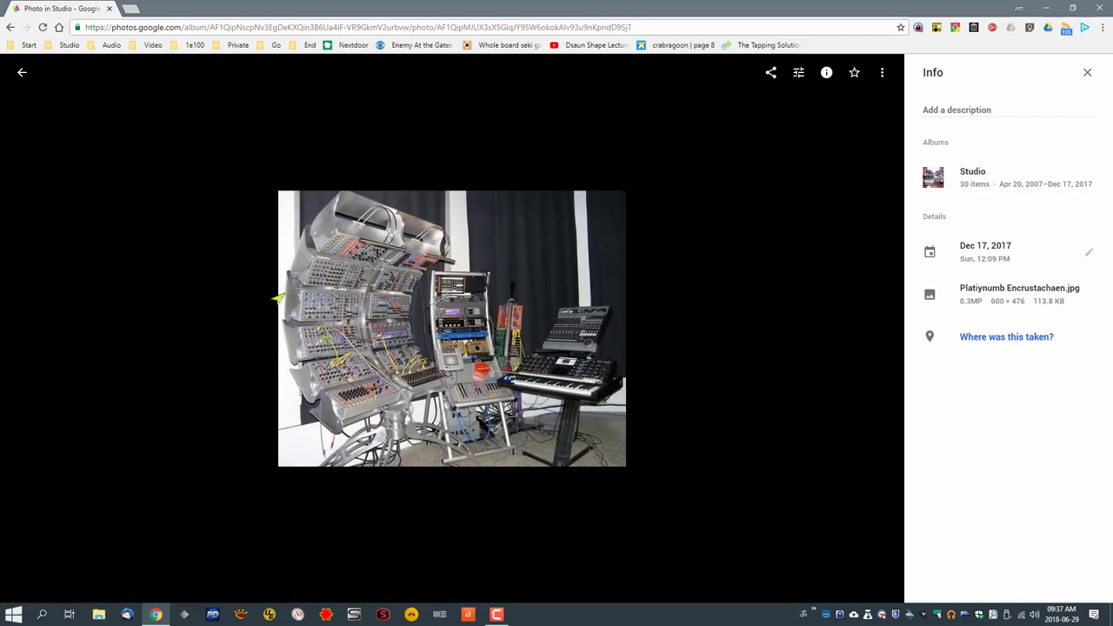
click(870, 325)
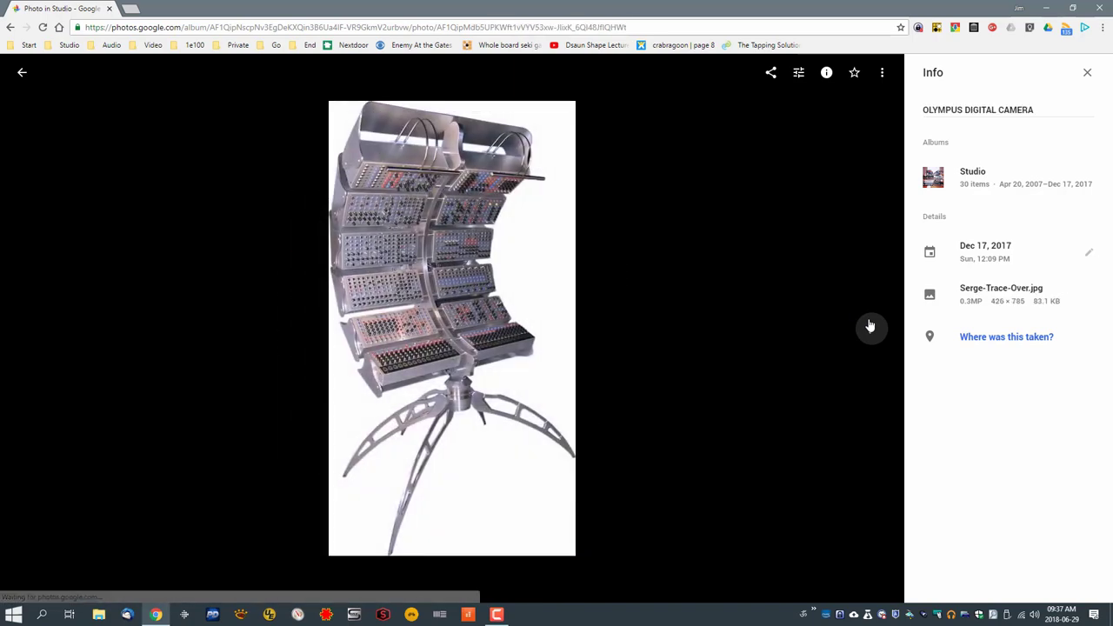
click(870, 329)
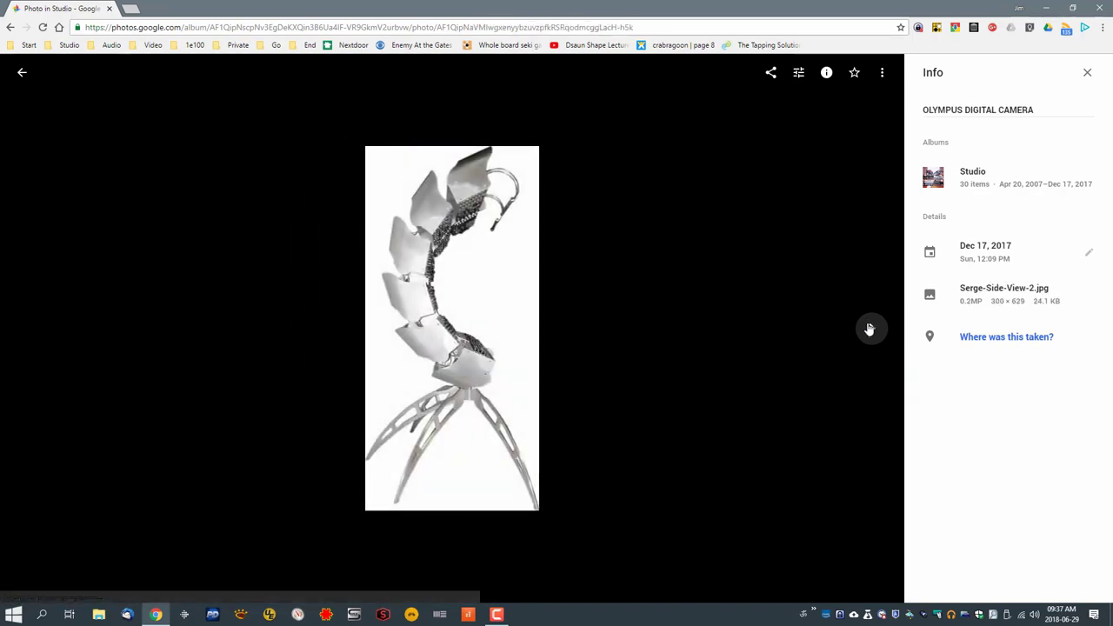
click(869, 329)
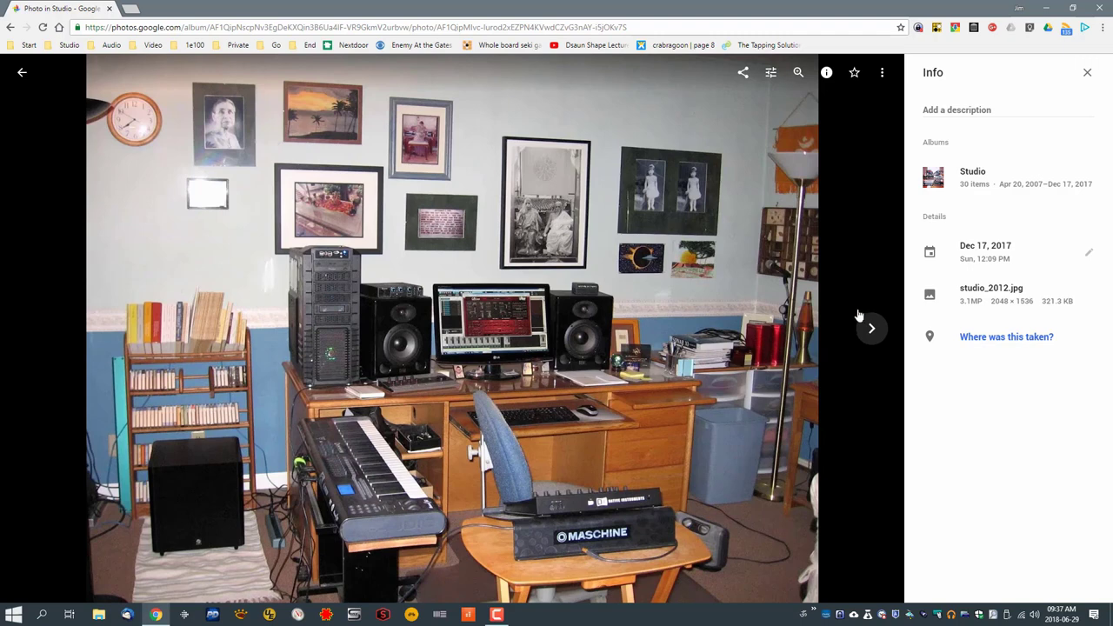
click(869, 331)
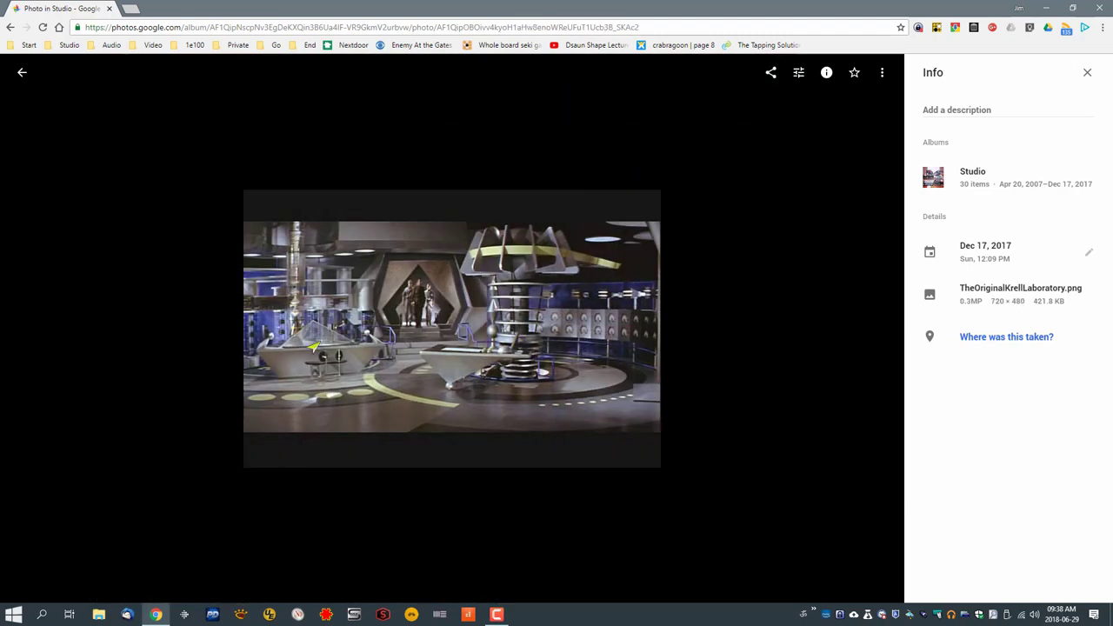
click(1097, 9)
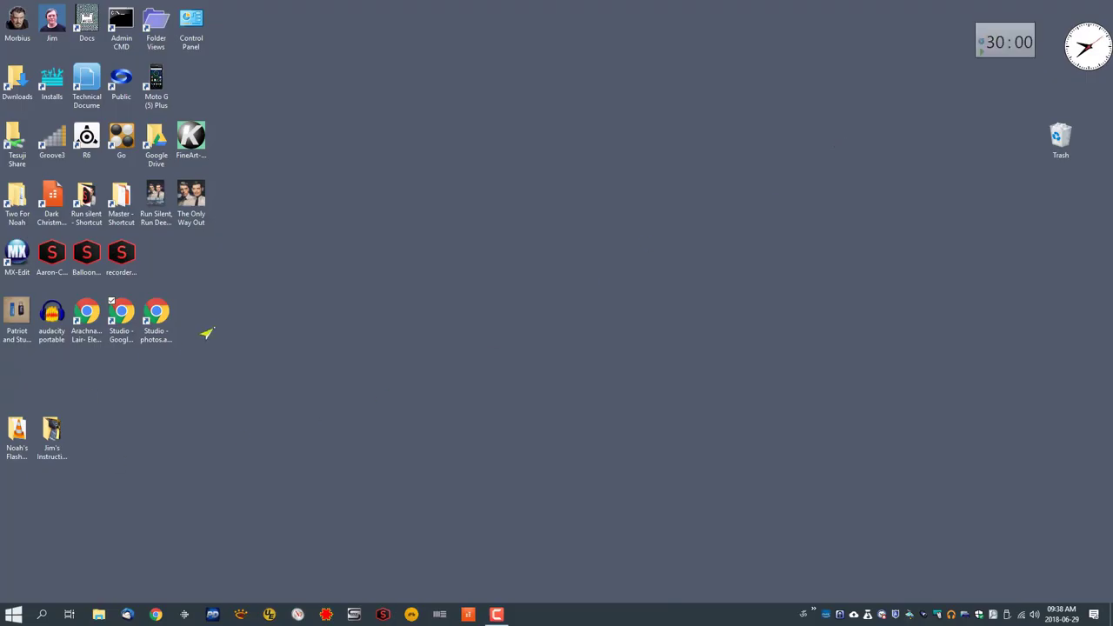
- Open the photos.arachnaut.net Studio gallery from its desktop shortcut, look over its thumbnails, and close the browser
click(147, 323)
double_click(147, 323)
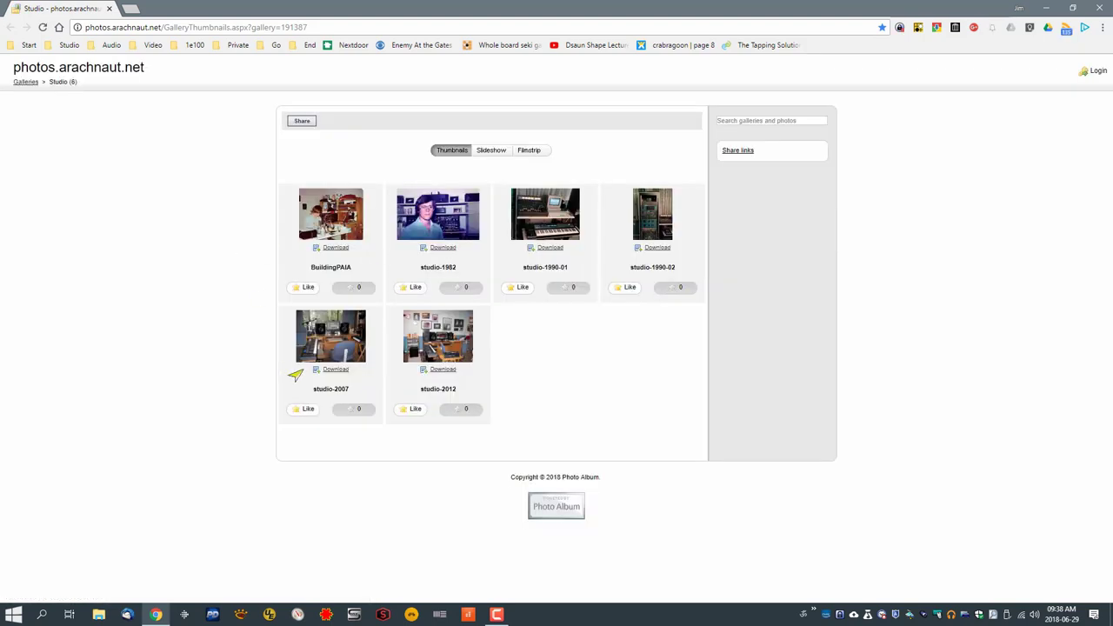
click(1092, 8)
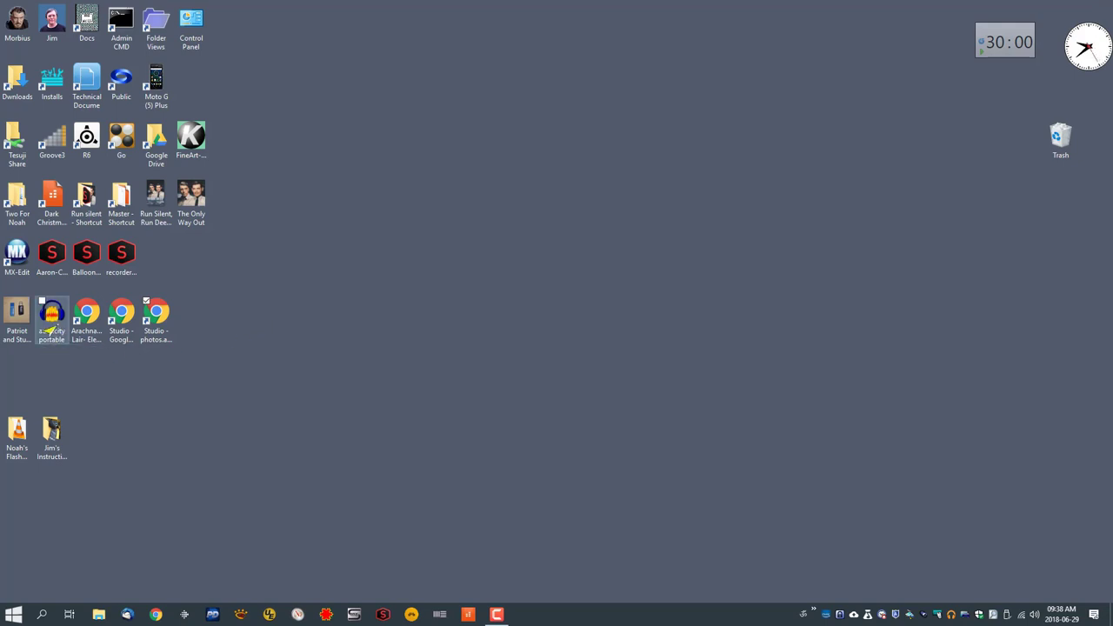
- Open The Only Way Out folder from the desktop and move its window clear of the desktop icons to show its contents
click(183, 198)
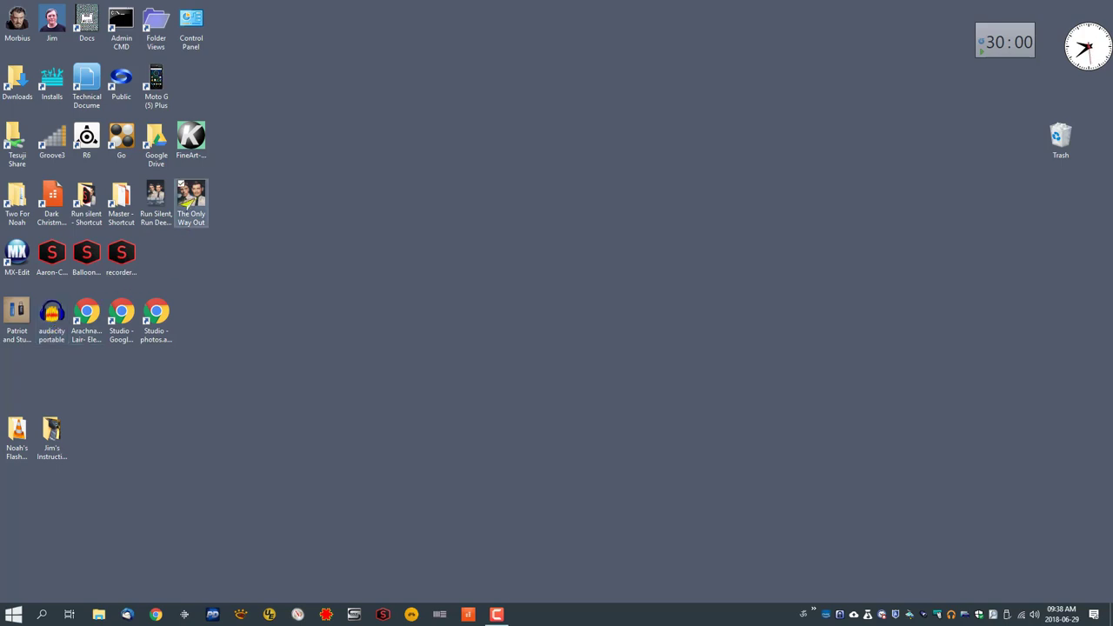
double_click(186, 200)
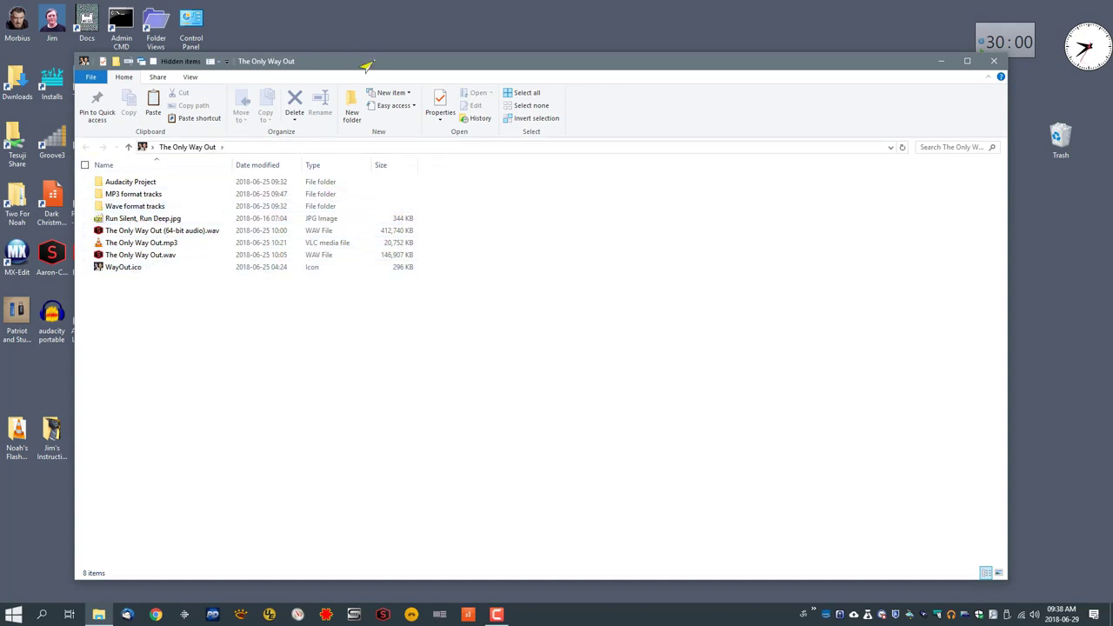
drag(367, 66, 589, 48)
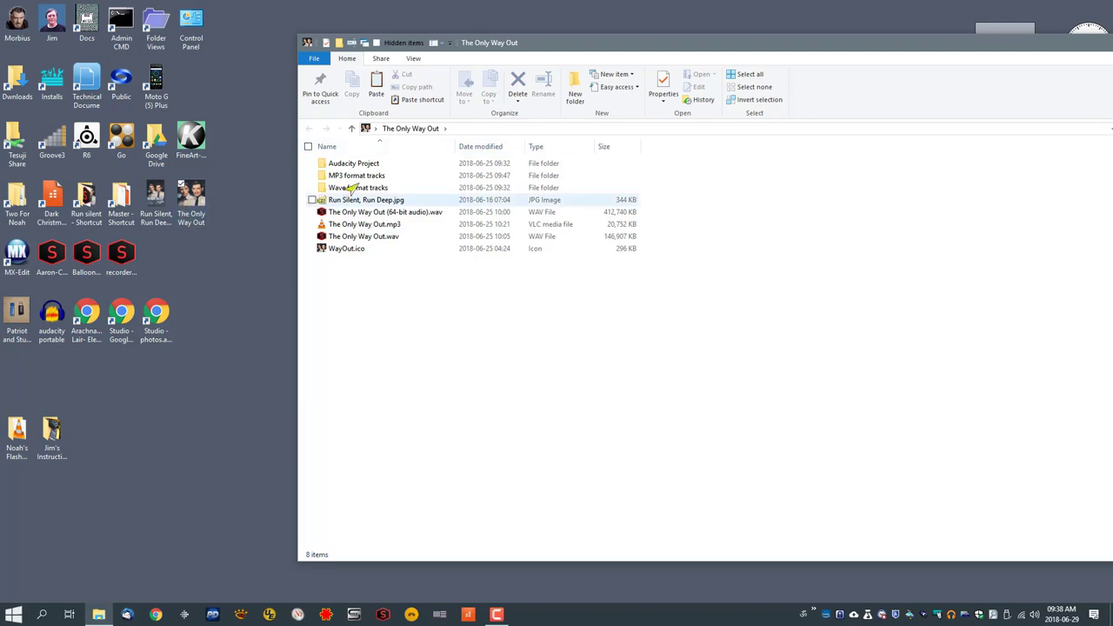
mouse_move(354, 169)
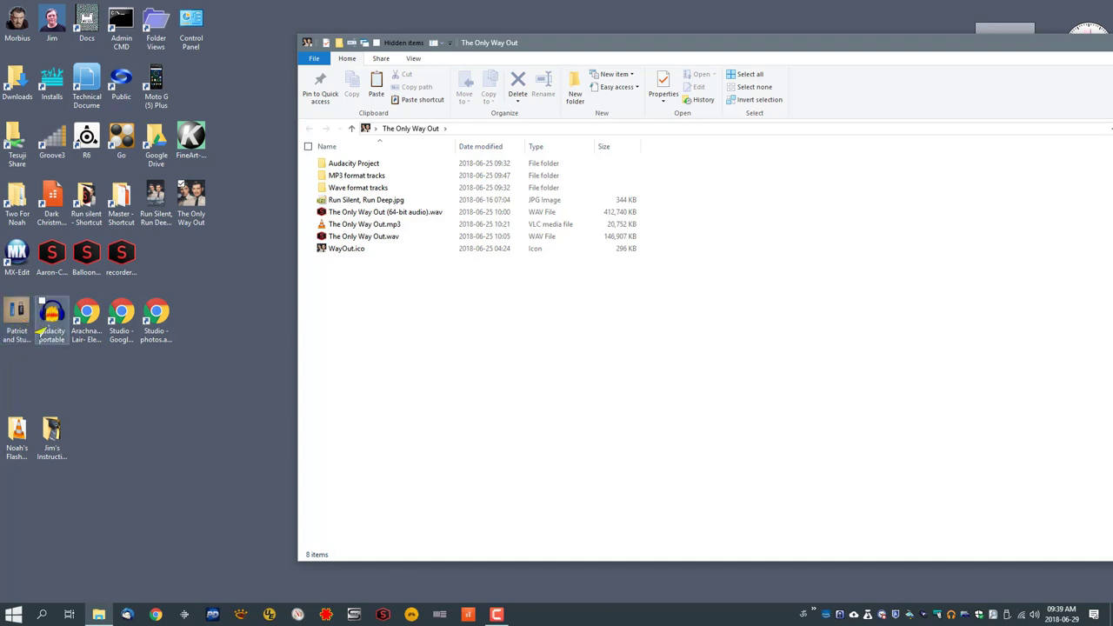
- Open the audacity-win-2.1.1-portable folder on the STUDIO (M:) drive through the Morbius computer window
double_click(17, 26)
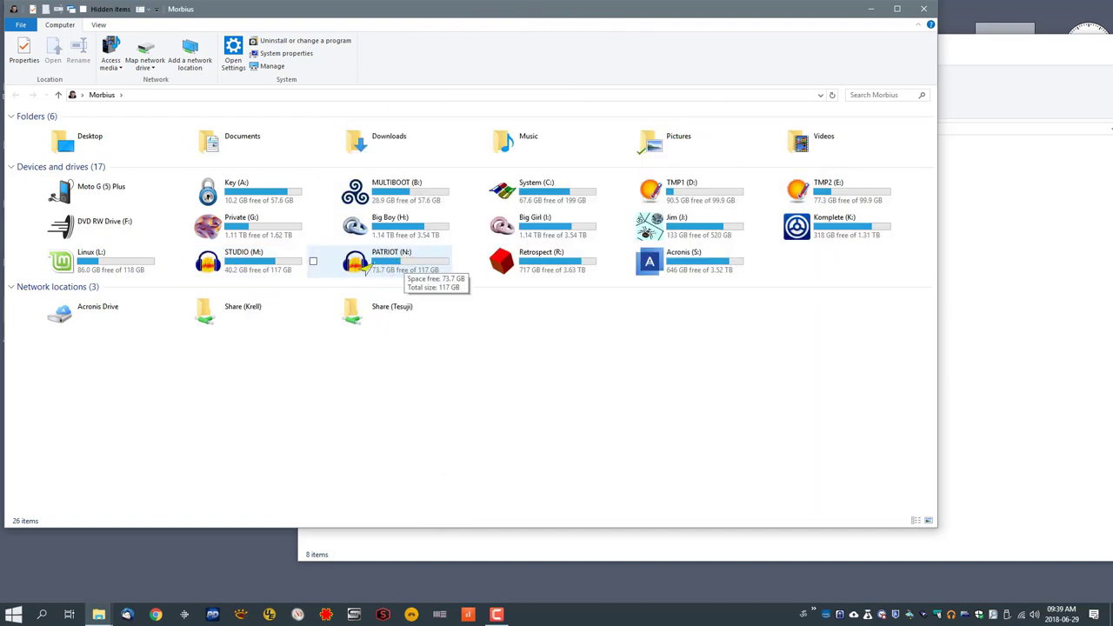
double_click(211, 265)
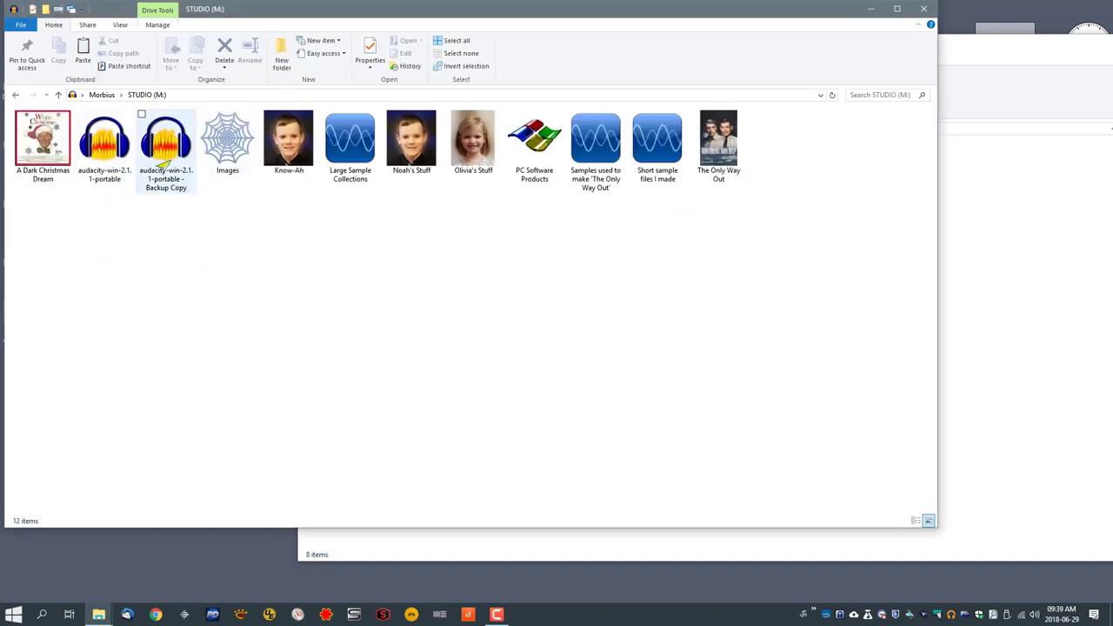
double_click(101, 158)
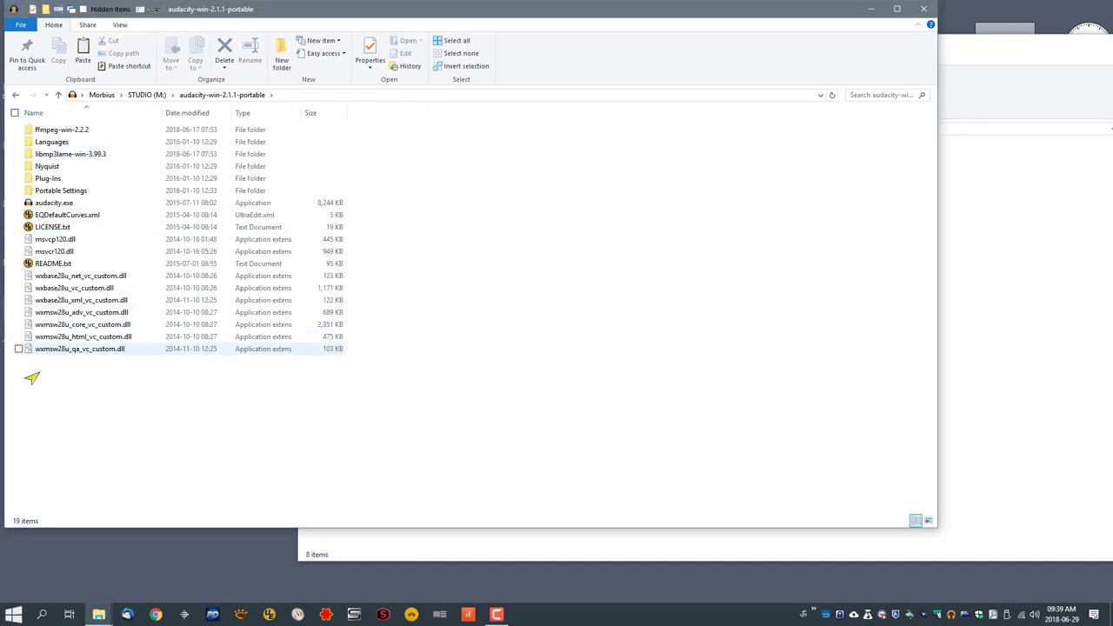
- Look inside the audacity-win-2.1.1-portable - Backup Copy folder, and return to the original audacity-win-2.1.1-portable folder
click(146, 95)
double_click(161, 152)
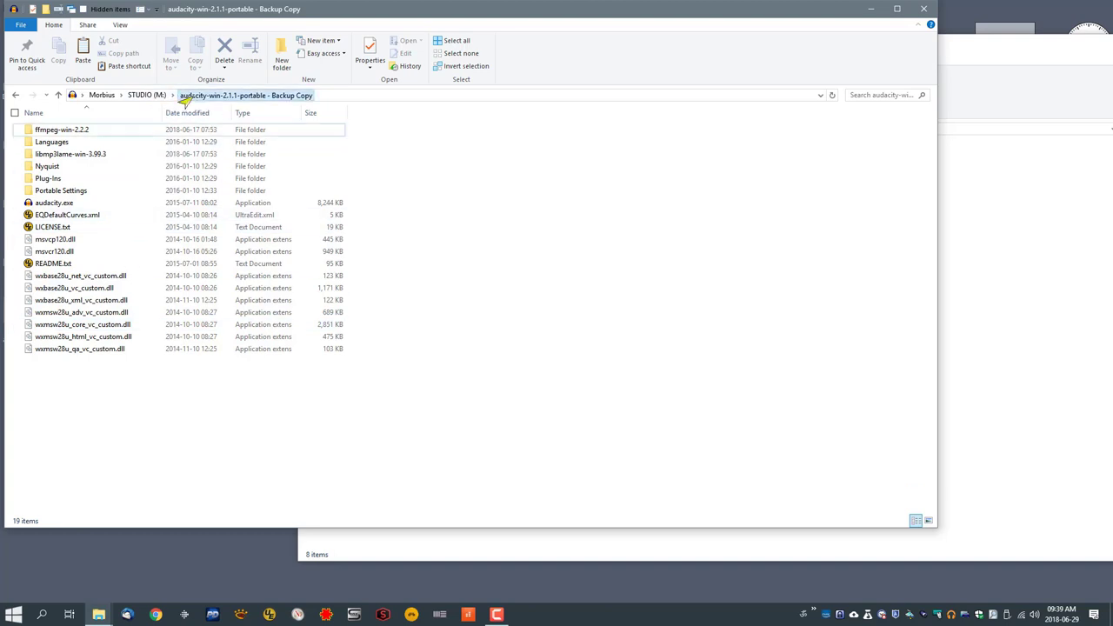
click(137, 95)
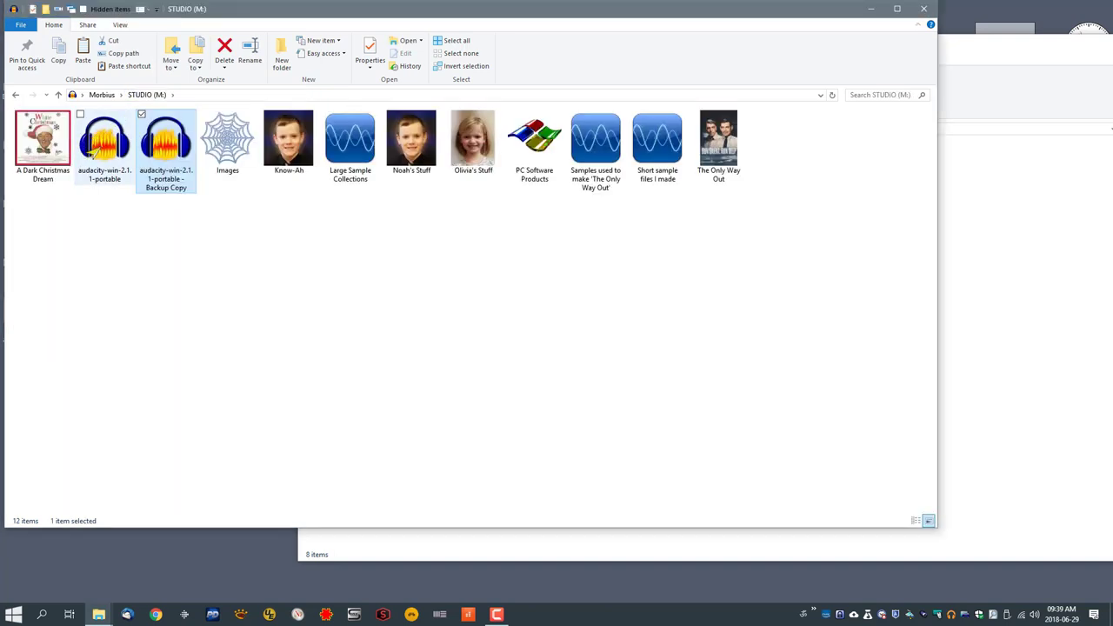
double_click(93, 150)
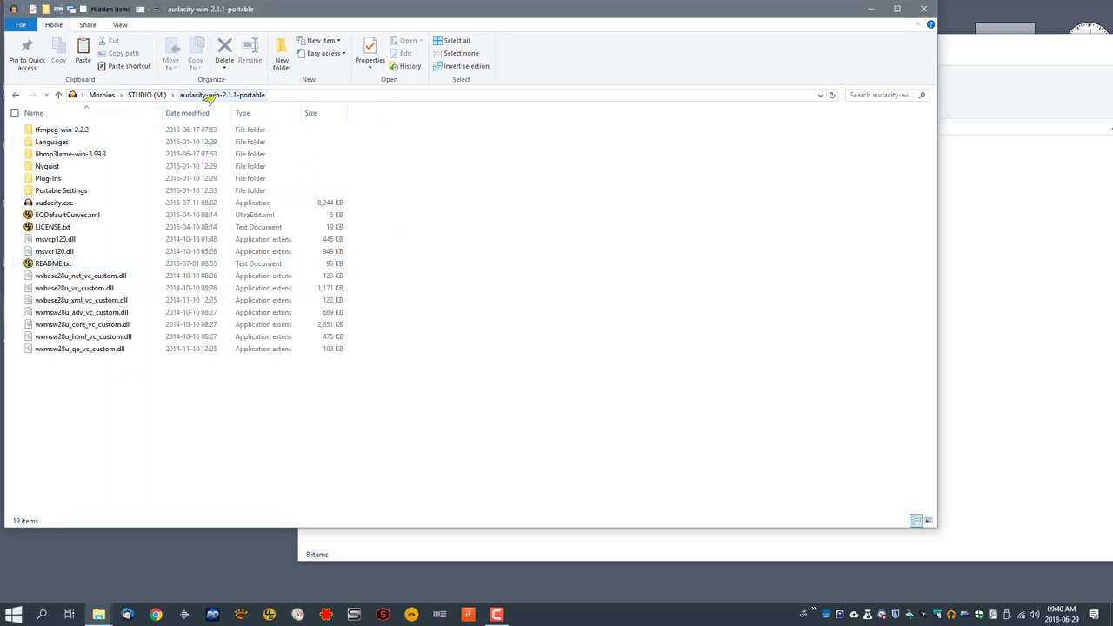
- Launch Audacity from audacity.exe in the portable folder, dismiss the welcome message and maximize the program window
click(41, 206)
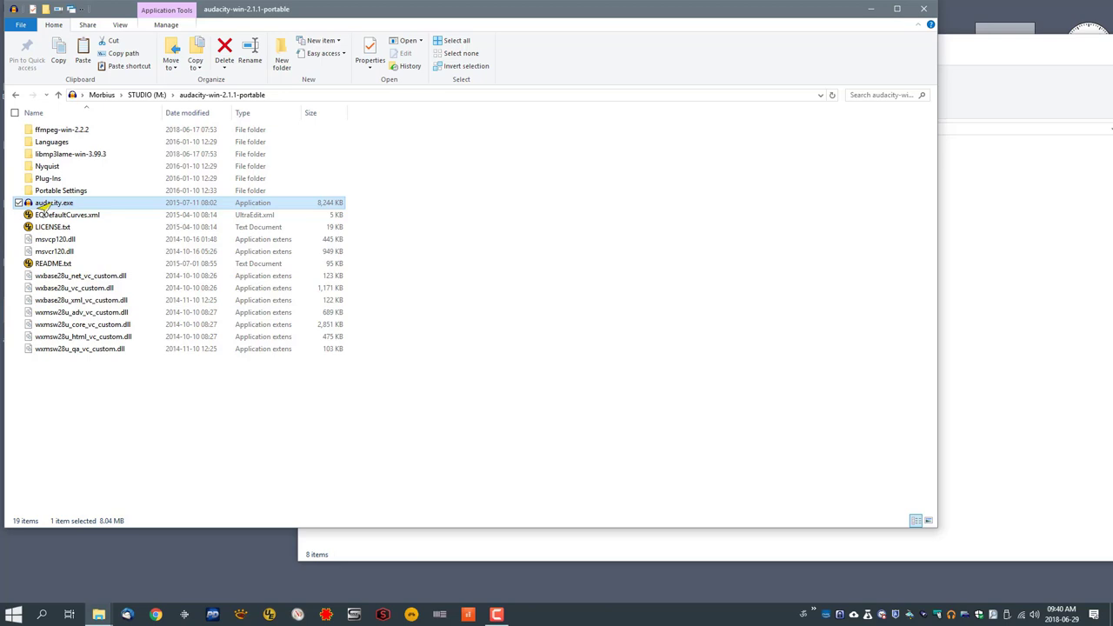
double_click(41, 205)
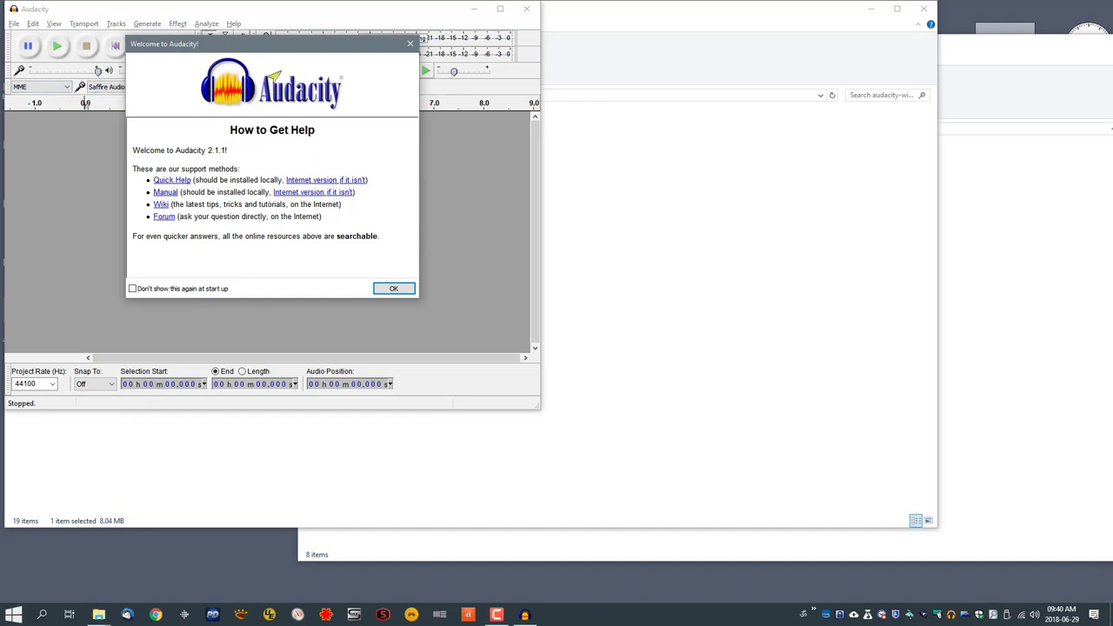
click(408, 45)
drag(325, 13, 486, 106)
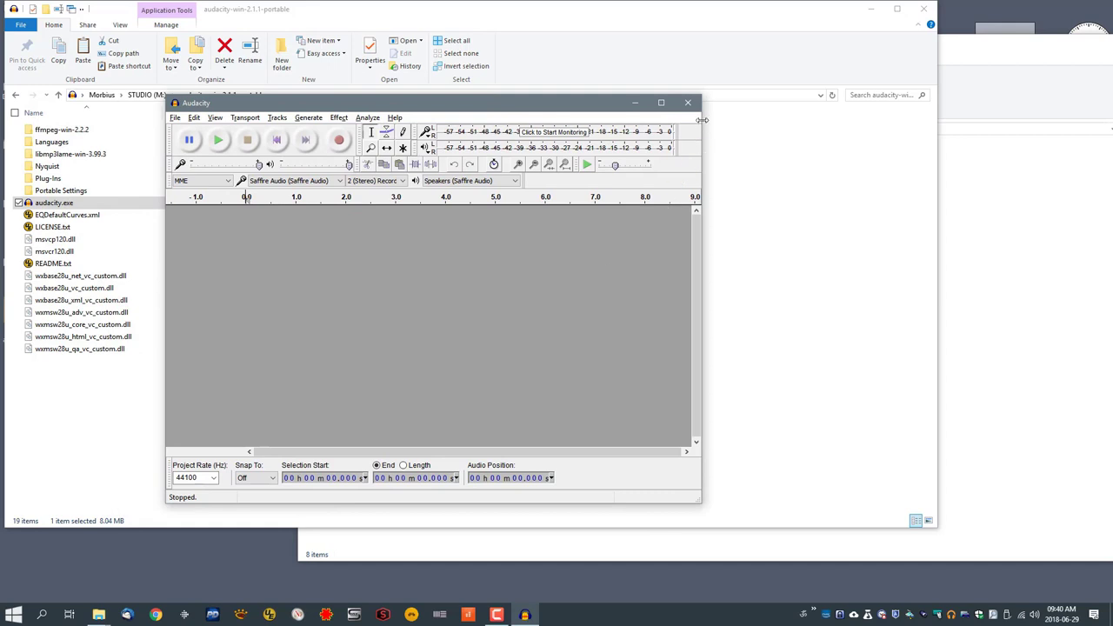
click(661, 104)
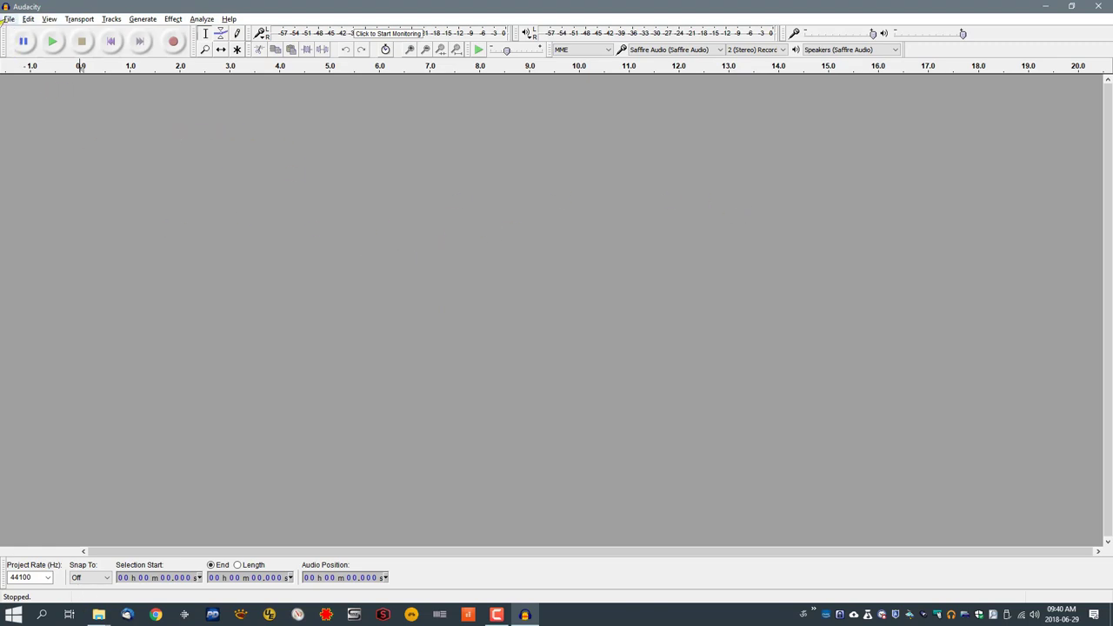
- Bring up the audio file opening dialog, move it clear of the toolbars and browse to The Only Way Out folder on STUDIO (M:)
click(9, 18)
click(23, 44)
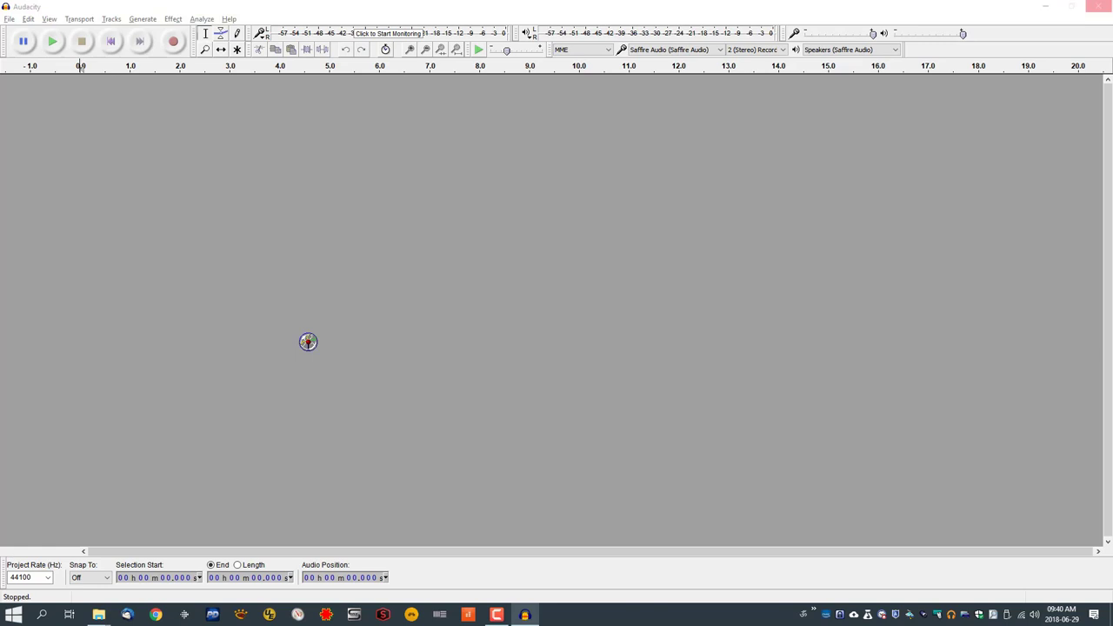
key(ctrl+o)
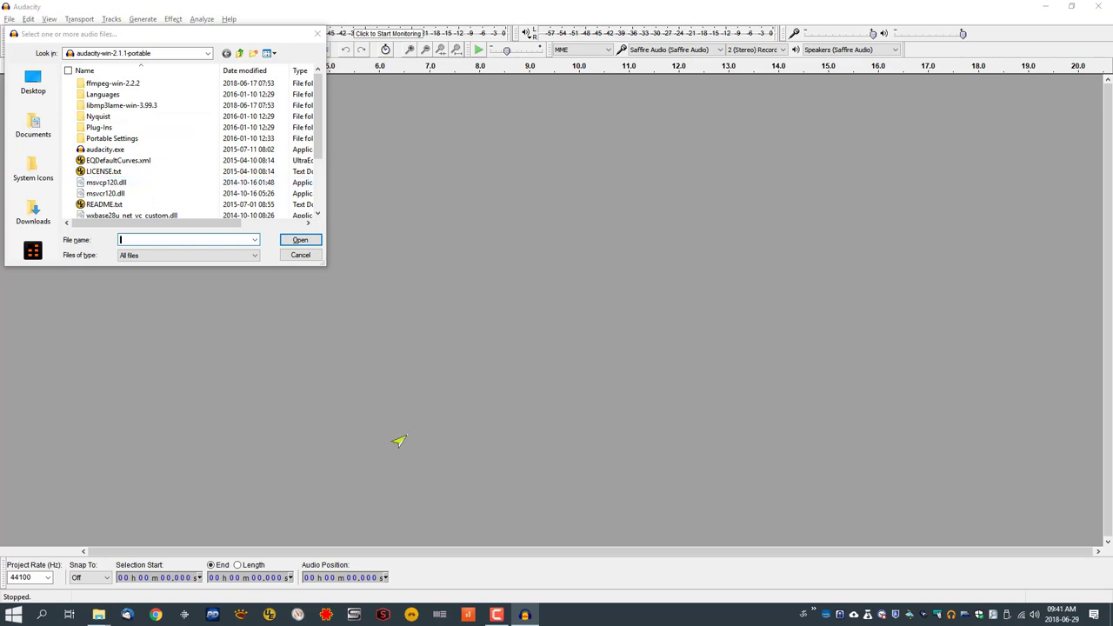
mouse_move(497, 618)
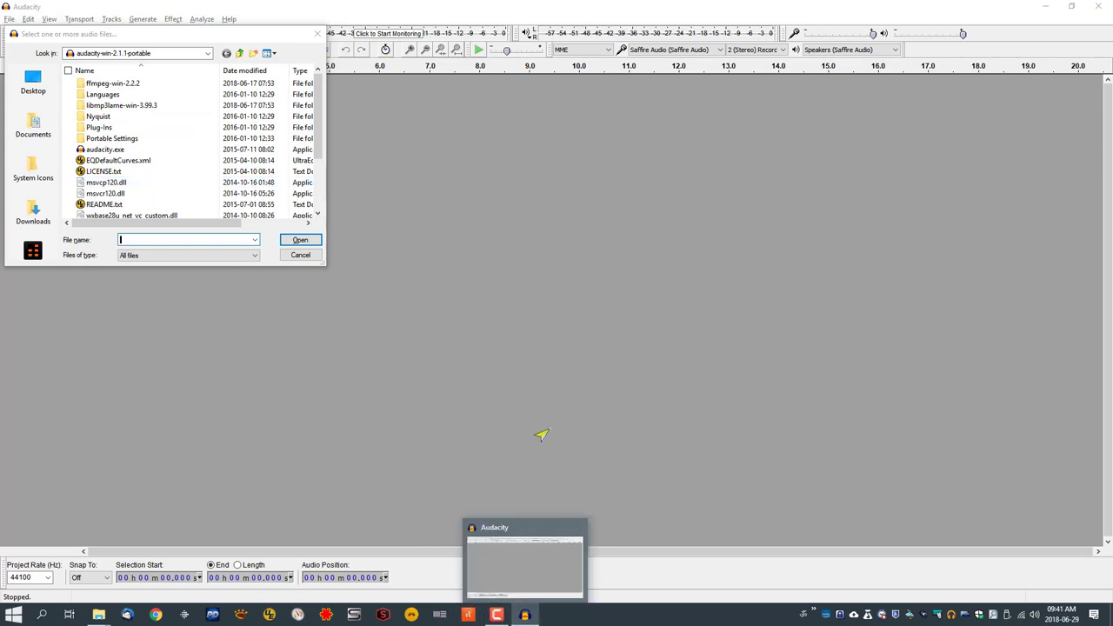
drag(204, 38, 343, 145)
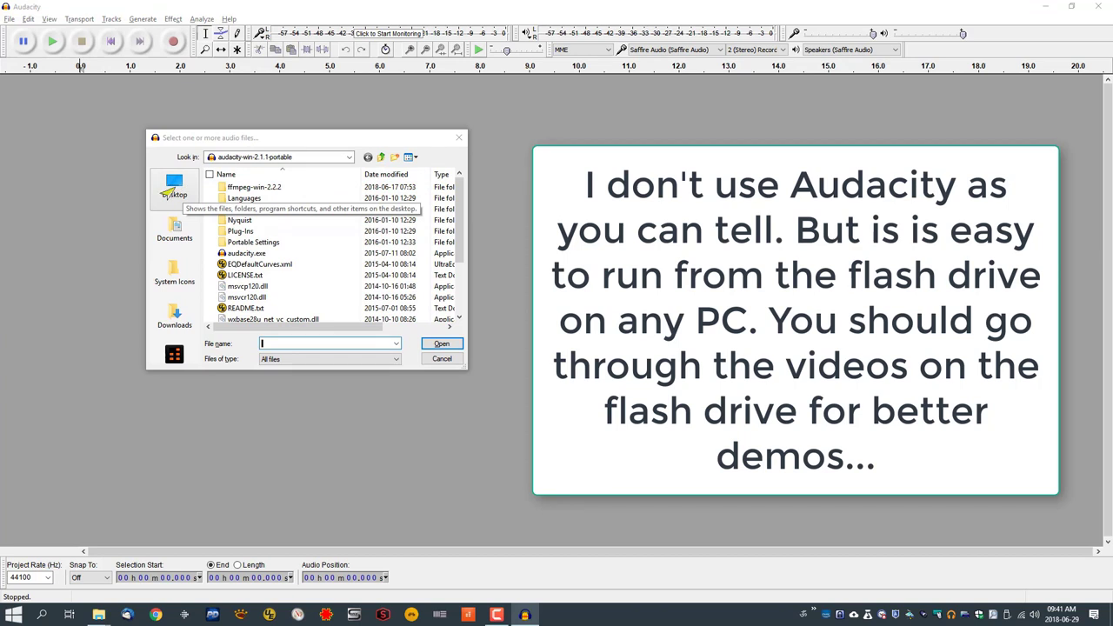
click(380, 157)
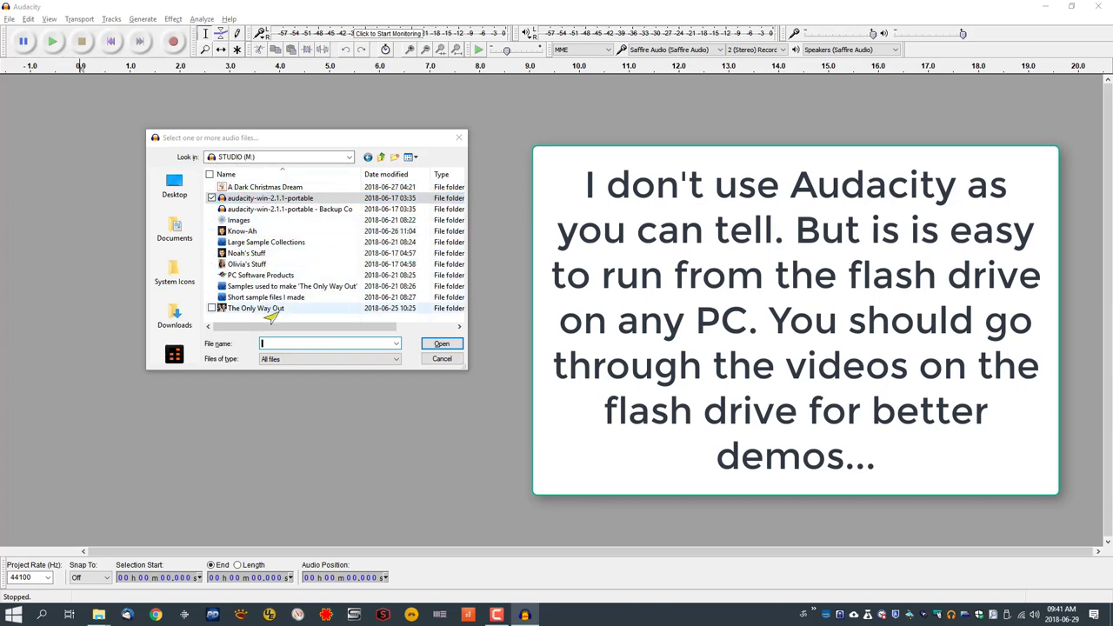
double_click(255, 312)
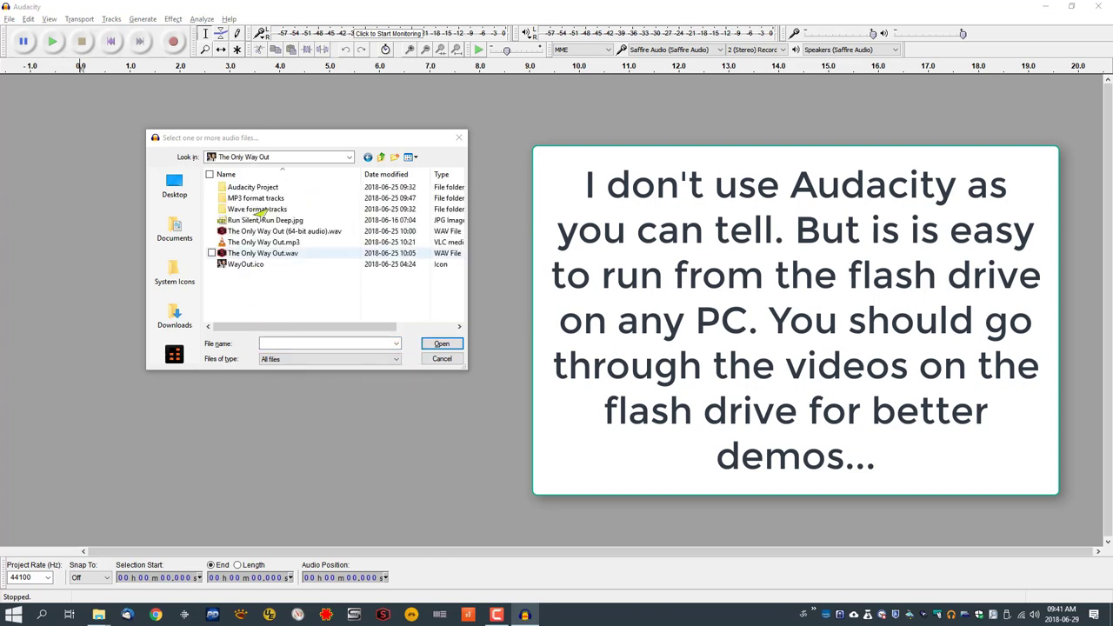
- Open the project The Only Way Out.aup from the Audacity Project folder, enlarging the file dialog to show its details
double_click(245, 189)
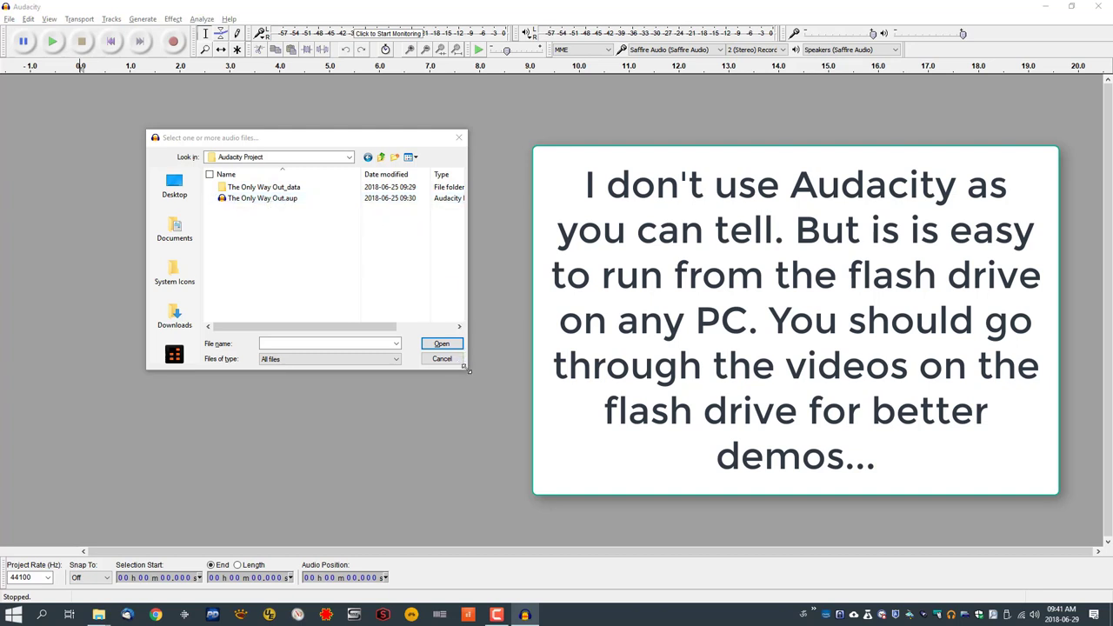
drag(469, 371, 609, 399)
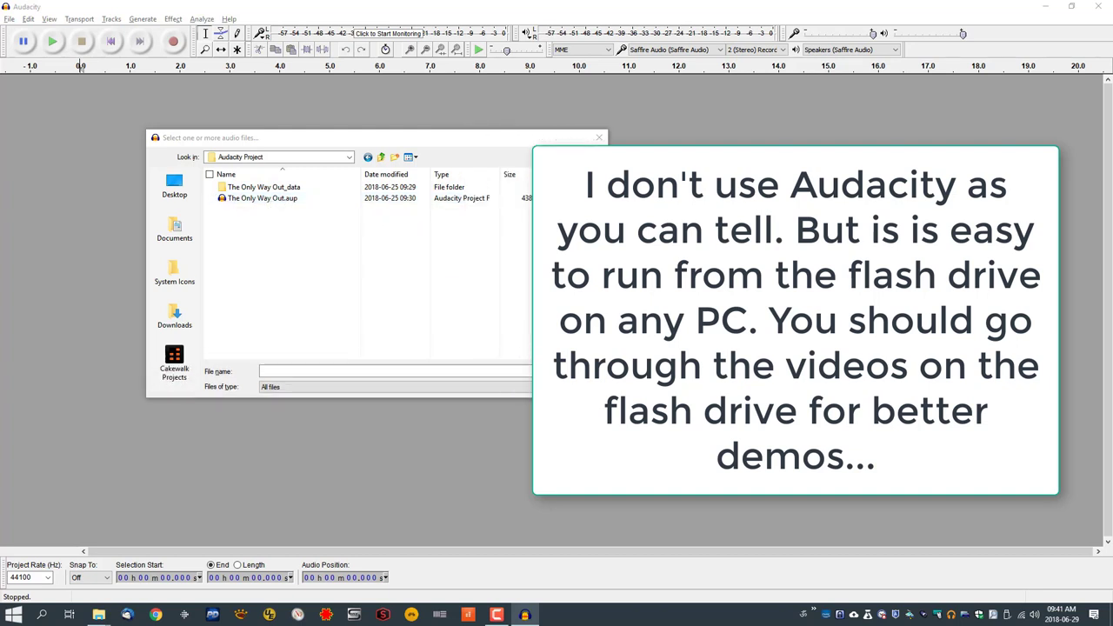
click(247, 201)
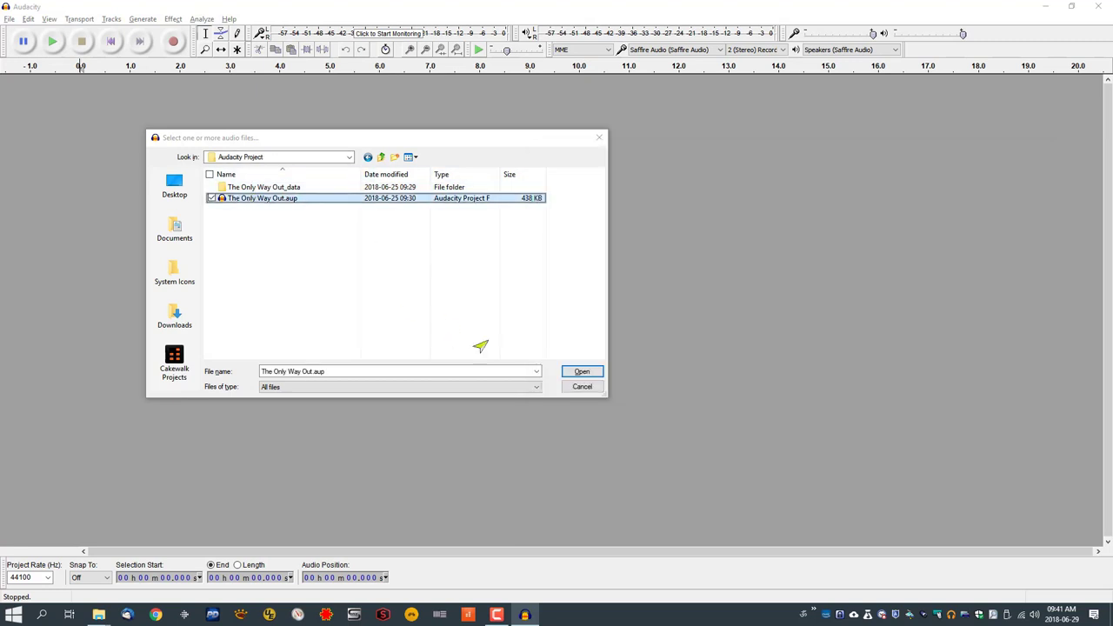
click(580, 373)
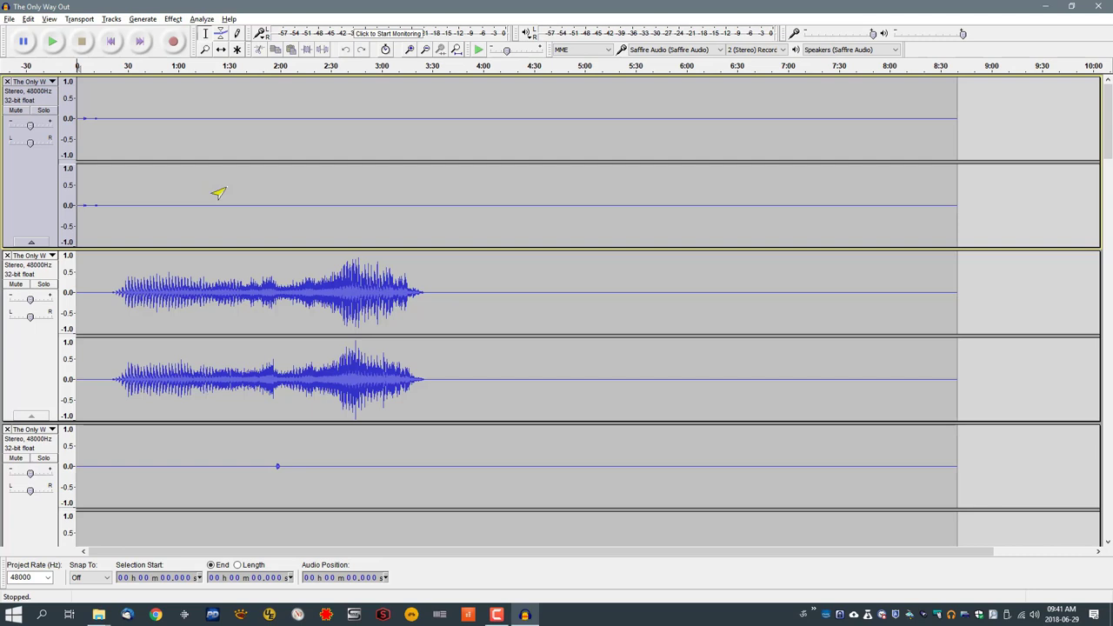
- Examine the waveforms of all tracks in The Only Way Out project, and return to the first track
scroll(217, 193, down, 1)
scroll(906, 217, down, 1)
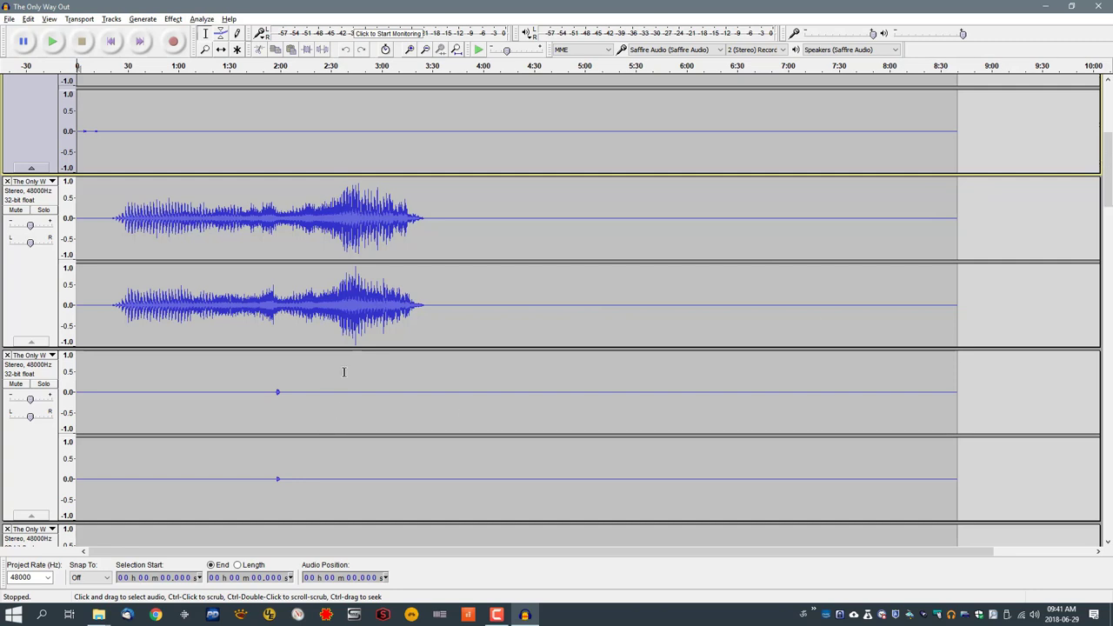
scroll(708, 248, down, 5)
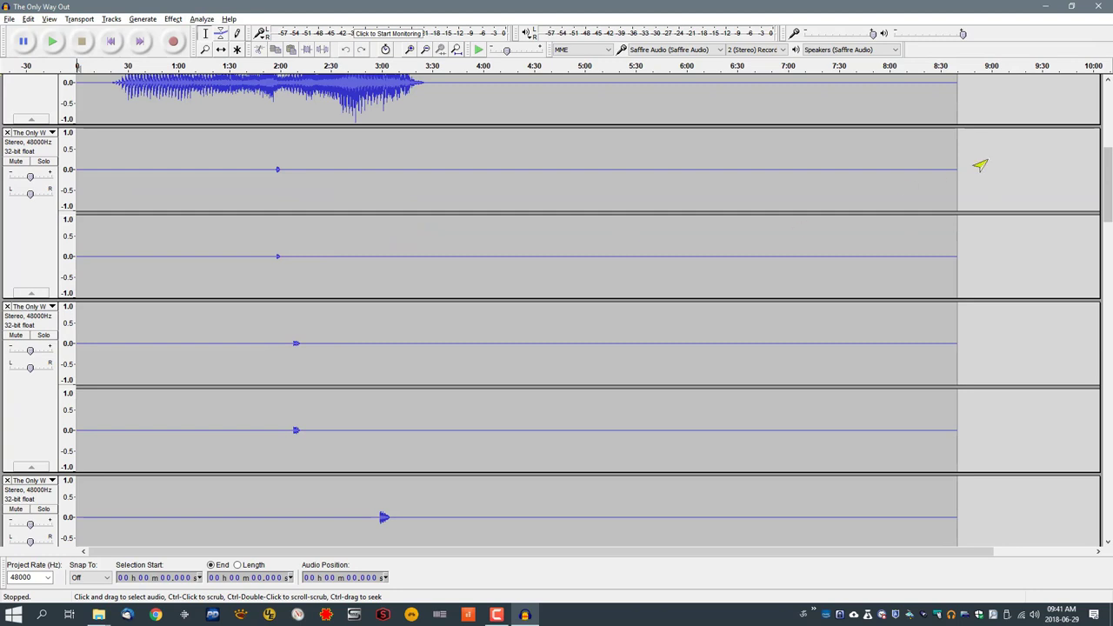
scroll(982, 166, down, 2)
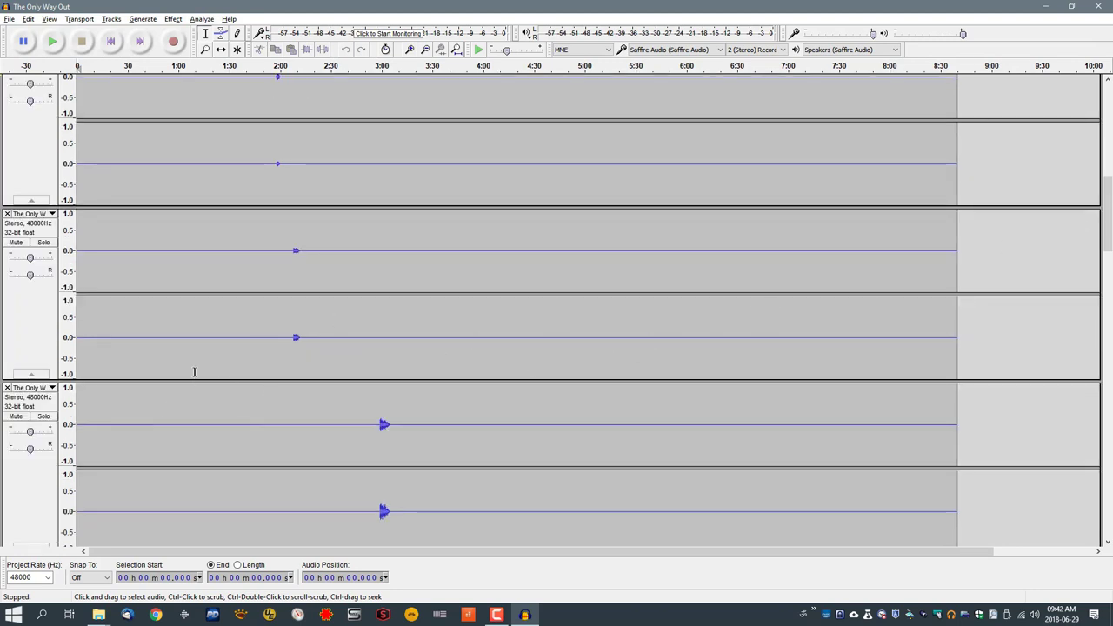
scroll(994, 105, down, 4)
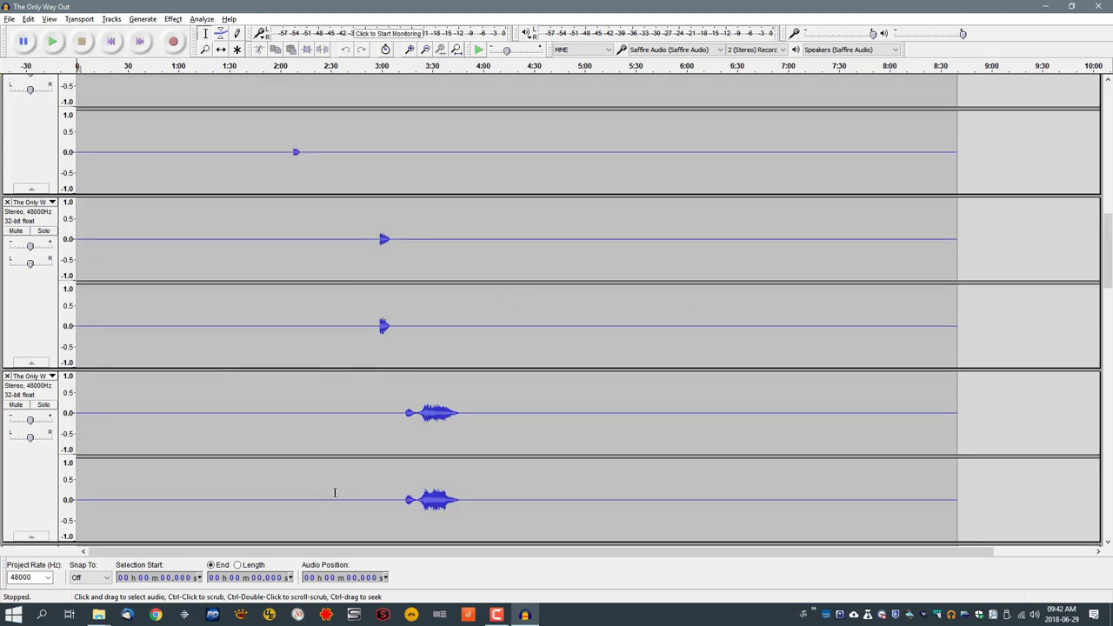
scroll(336, 492, down, 5)
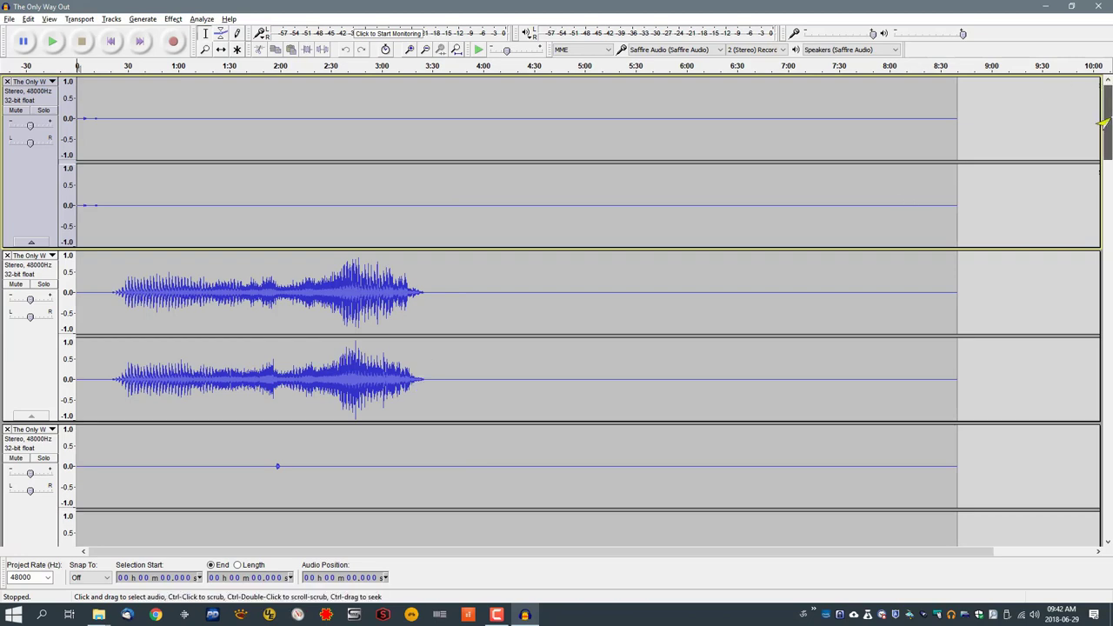
scroll(1070, 352, down, 10)
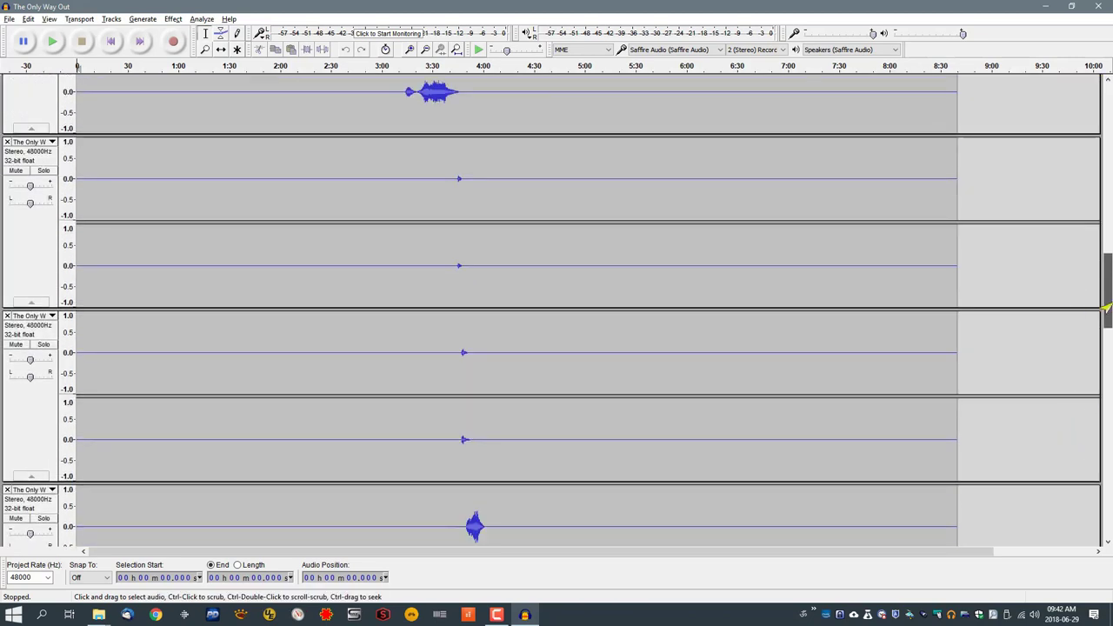
scroll(1102, 300, down, 5)
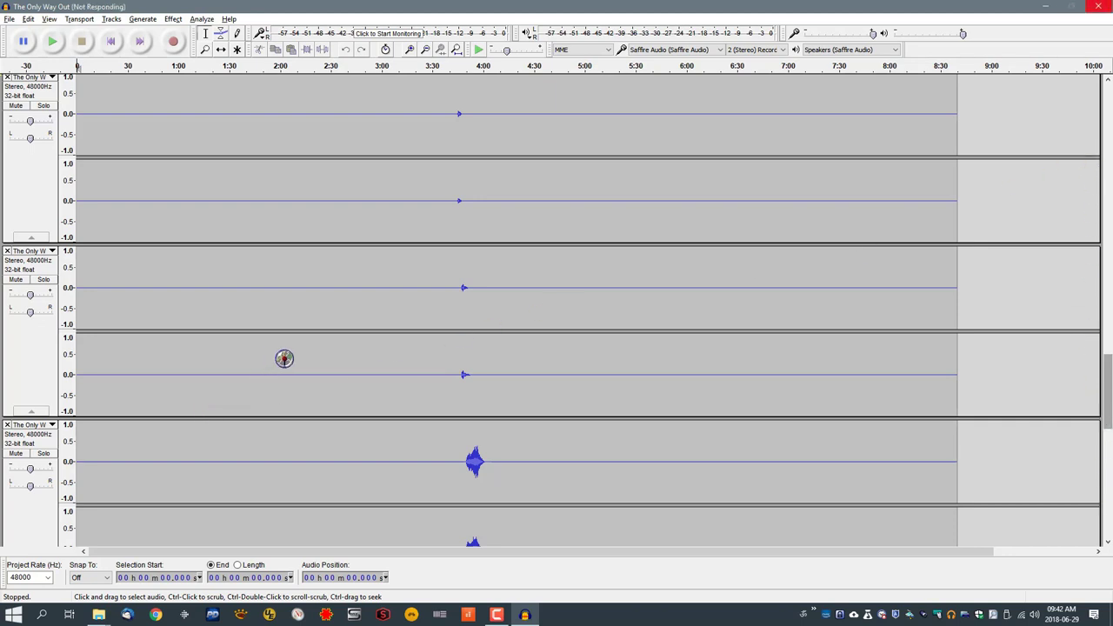
scroll(284, 357, down, 3)
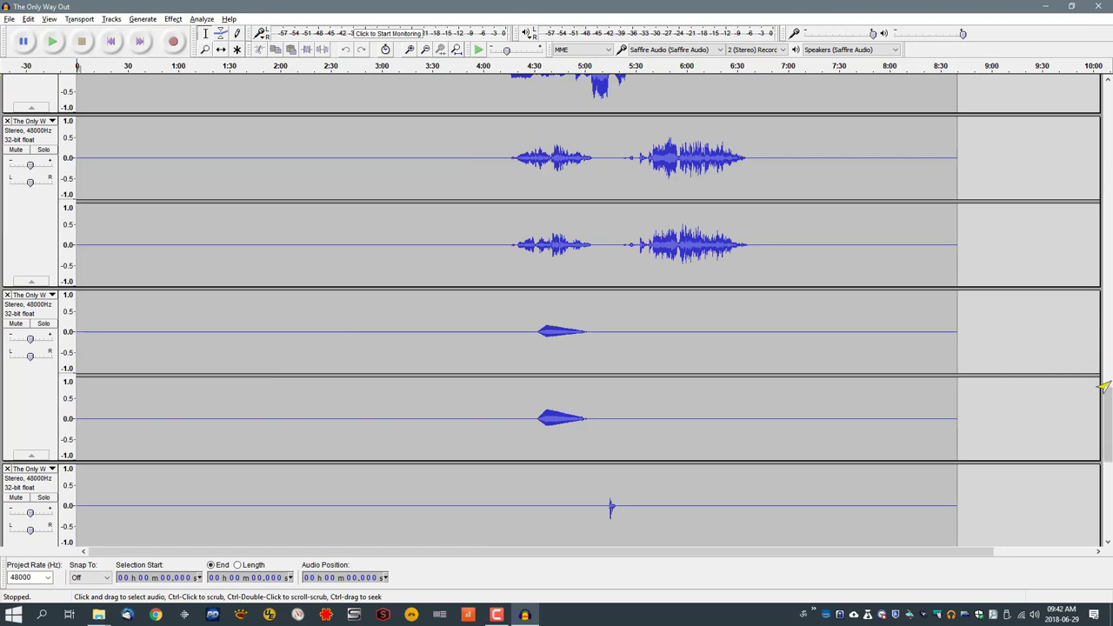
drag(1097, 399, 1083, 124)
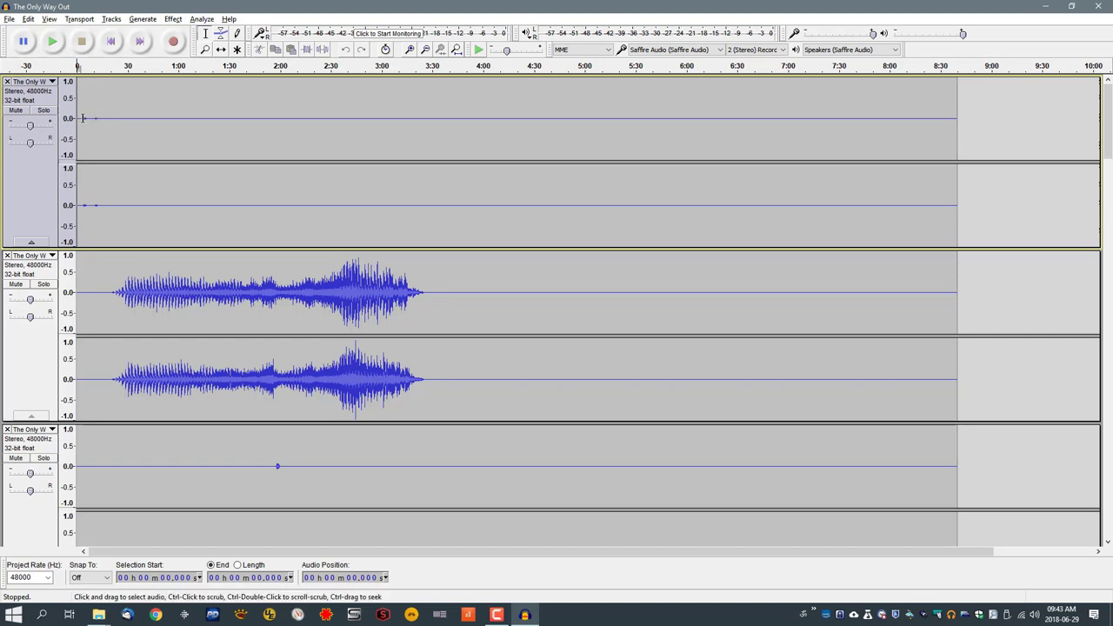
- Select the first track's audio from about 3.8 to 14.7 seconds and magnify the timeline there with the Zoom tool
drag(82, 117, 101, 111)
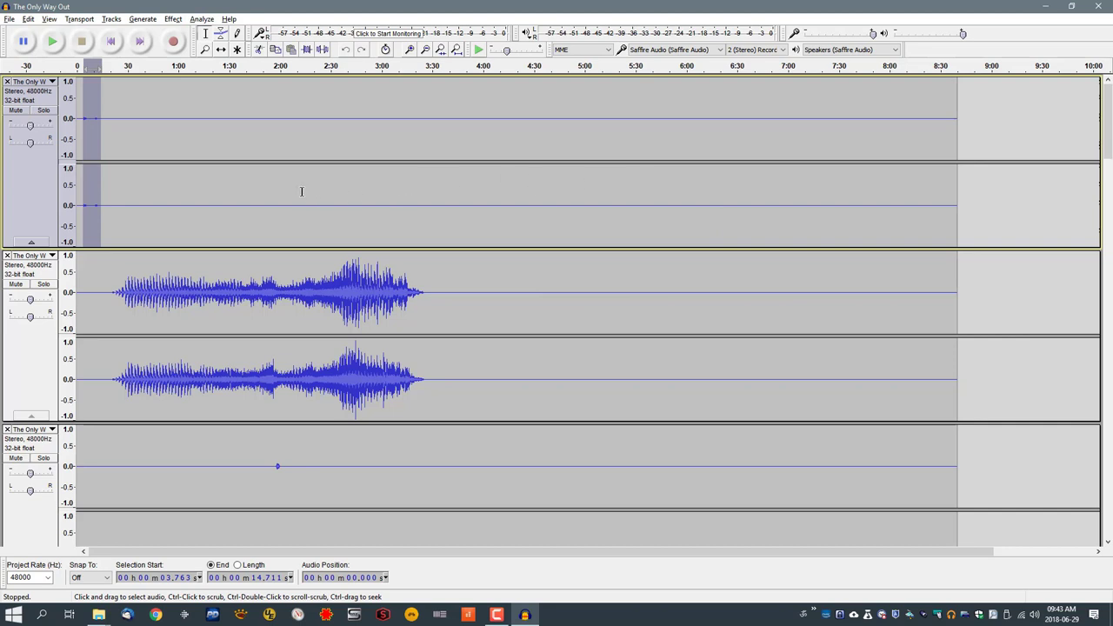
click(203, 51)
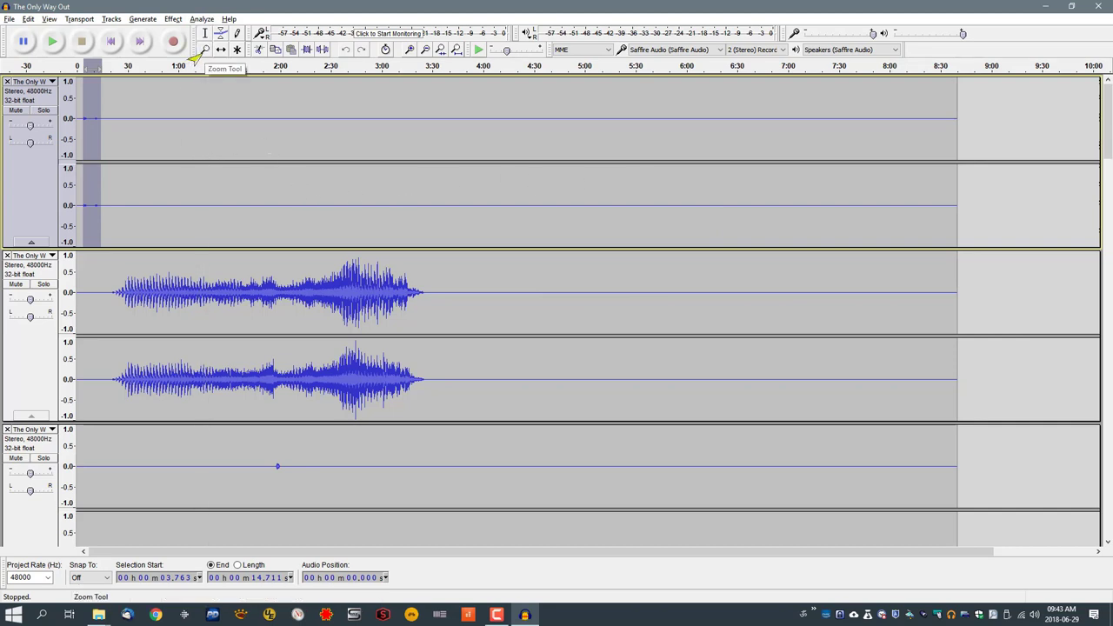
click(92, 118)
click(92, 119)
click(91, 119)
double_click(91, 118)
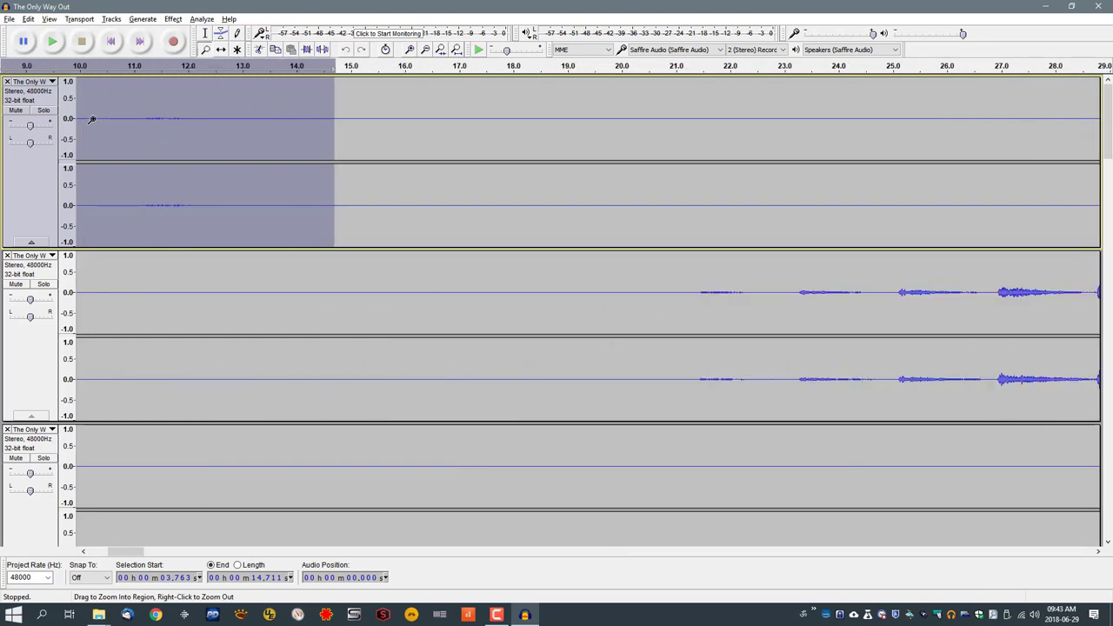
click(92, 119)
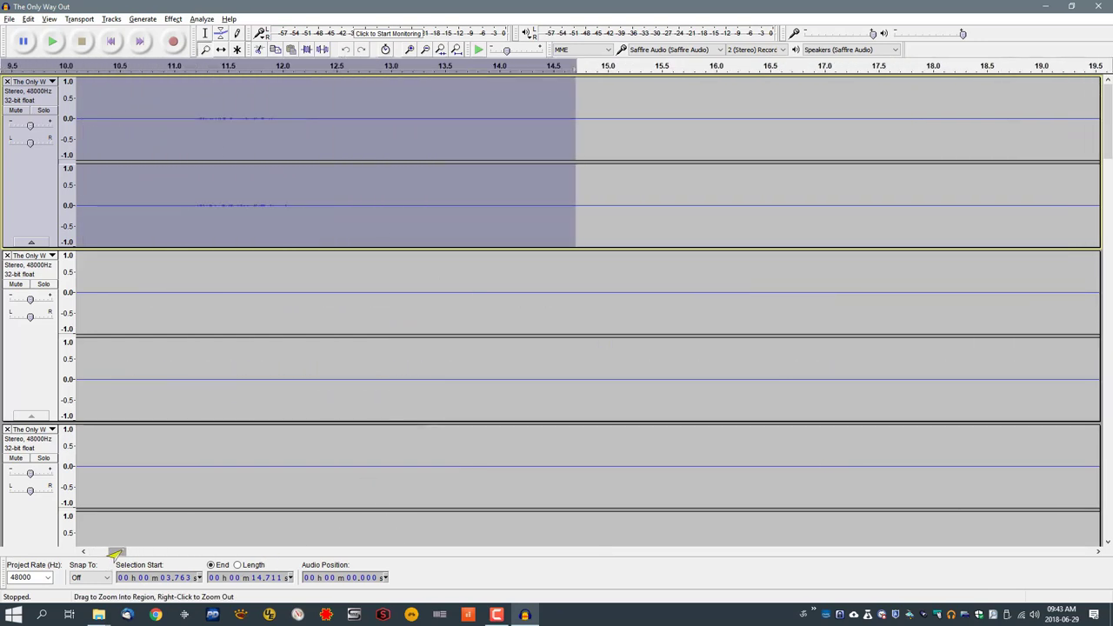
drag(116, 553, 103, 553)
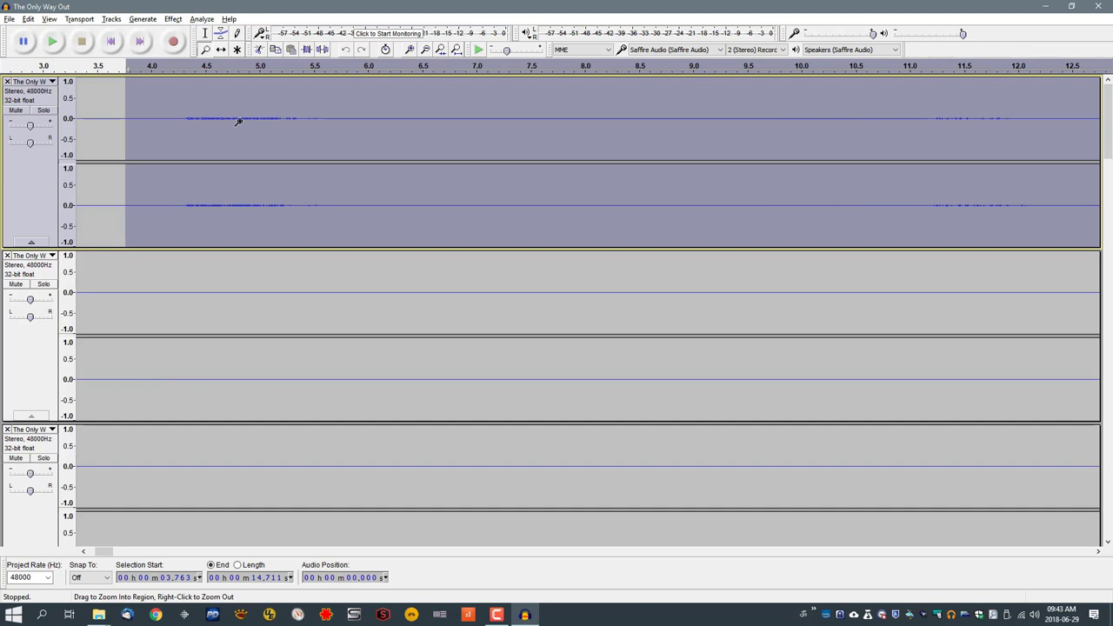
- Magnify the first track's amplitude scale with repeated vertical zooms to inspect its quiet waveform
click(65, 117)
click(65, 117)
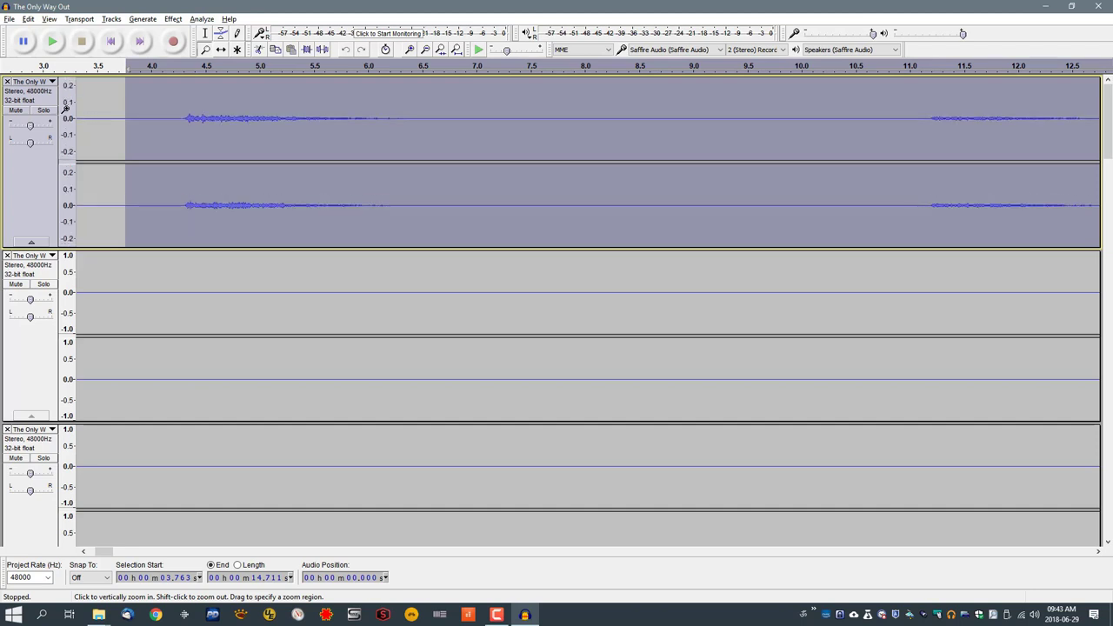
drag(65, 116, 68, 101)
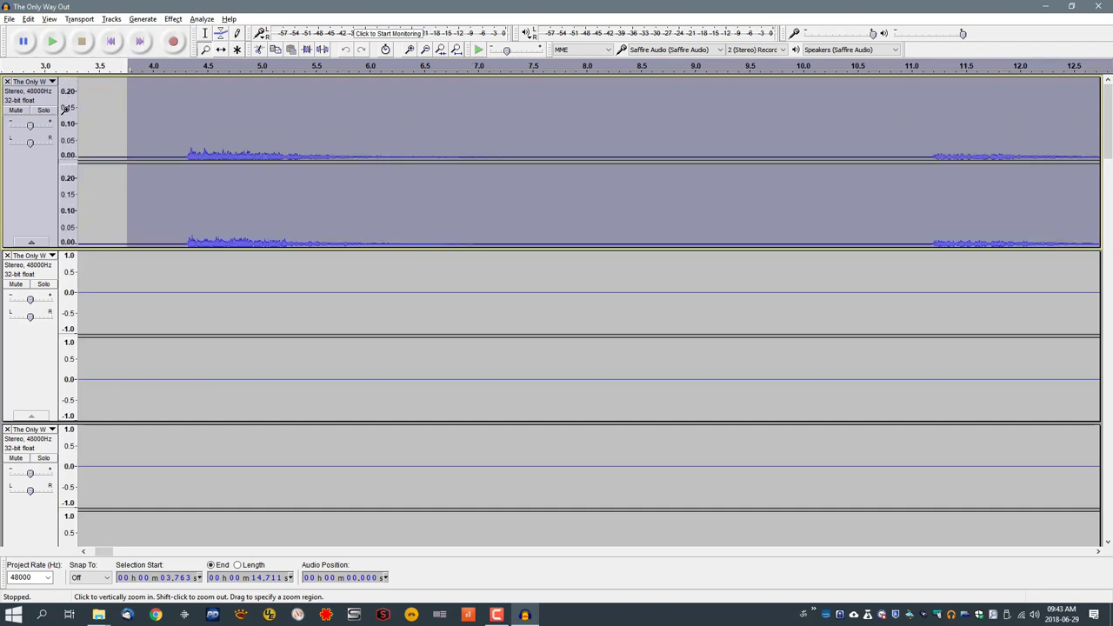
click(65, 109)
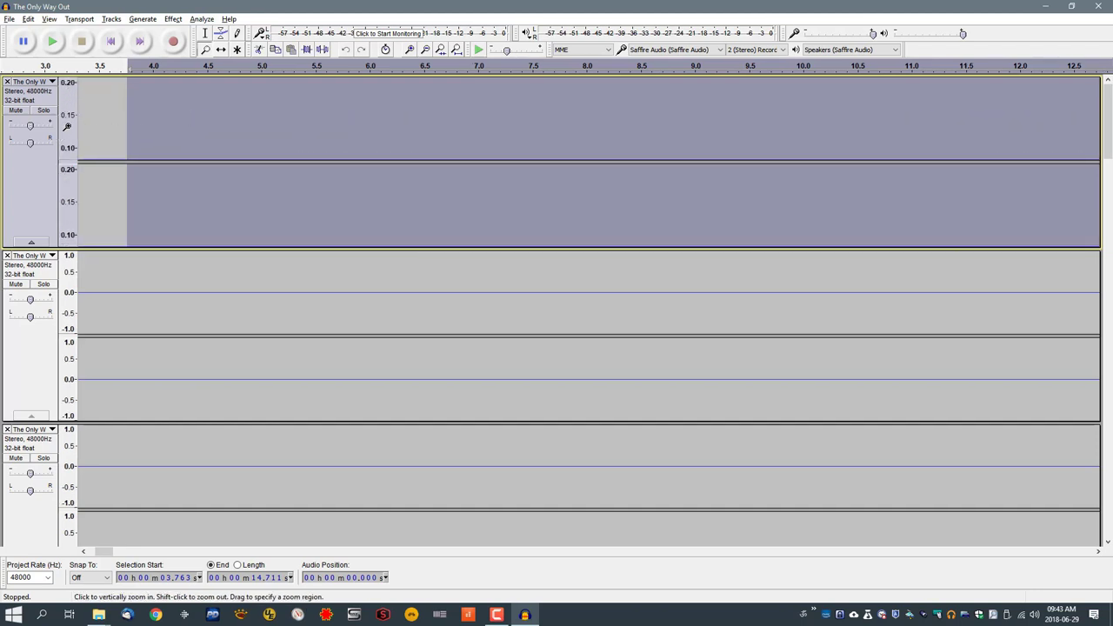
drag(67, 127, 67, 129)
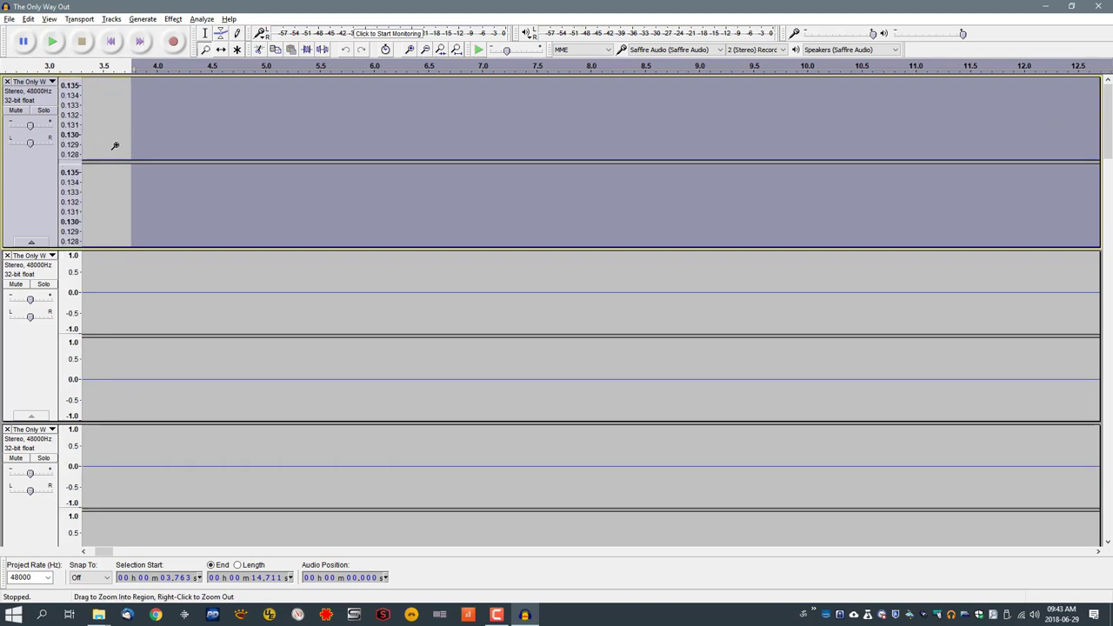
- Make the first track's upper channel taller by lowering the divider between its two channels
scroll(198, 127, down, 1)
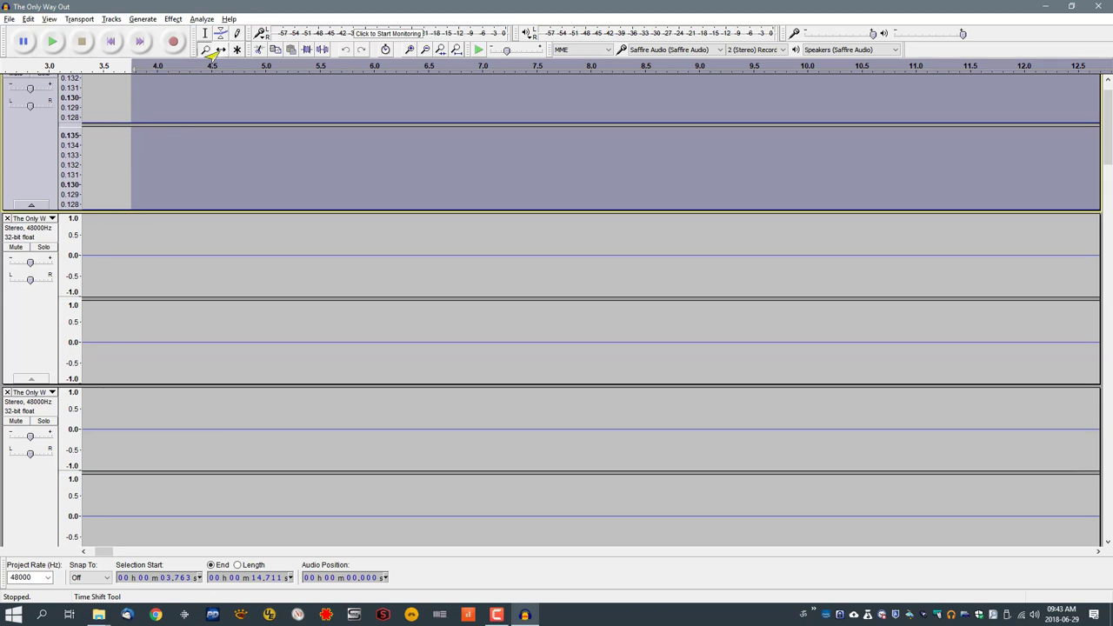
drag(107, 124, 105, 199)
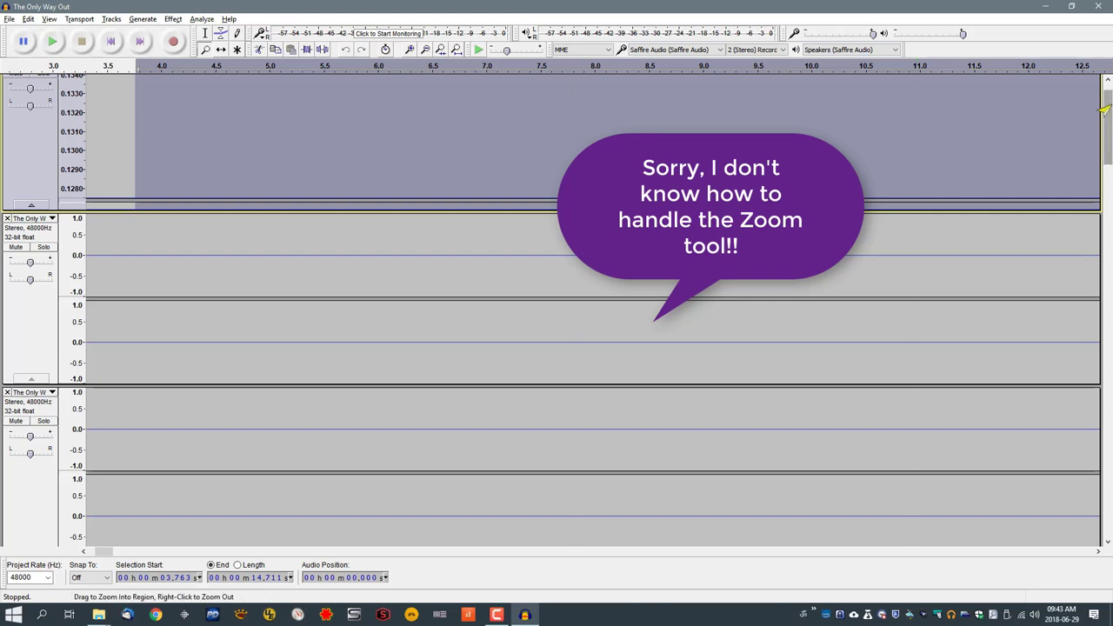
mouse_move(1097, 116)
mouse_down()
mouse_move(1098, 141)
mouse_move(1097, 116)
mouse_up()
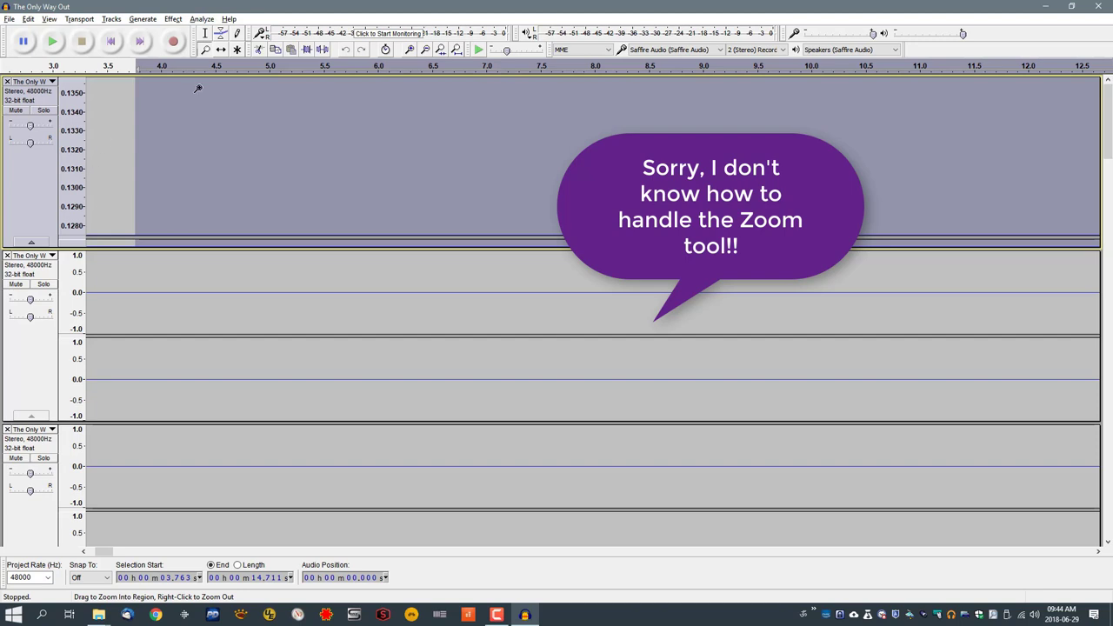
- Zoom the timeline out repeatedly from the first track until it reaches about 2:30
right_click(116, 125)
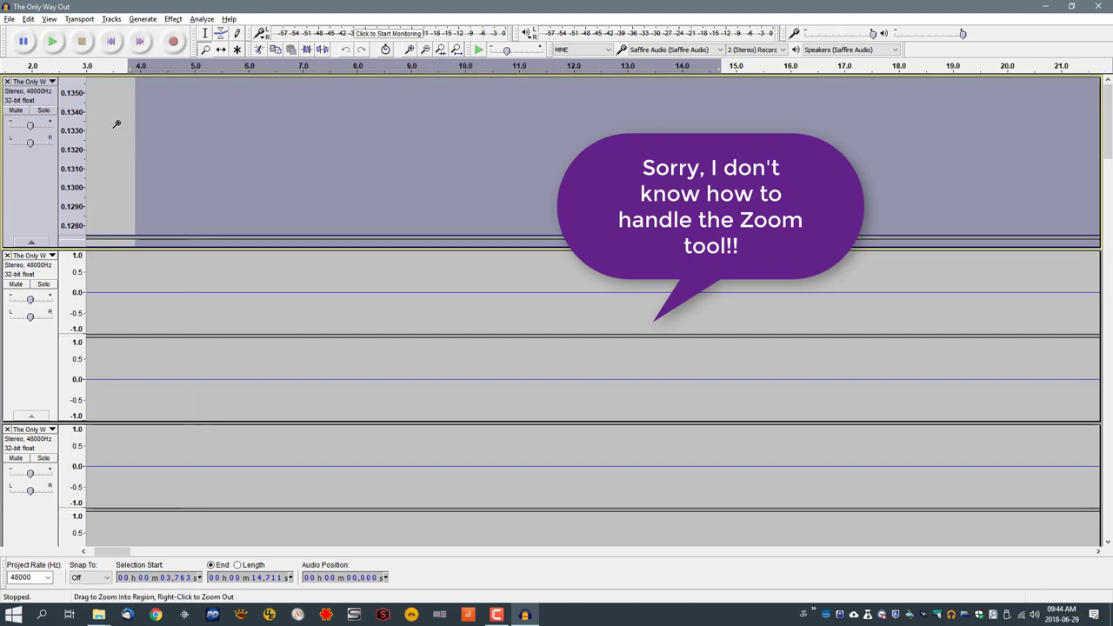
right_click(116, 124)
right_click(115, 125)
right_click(90, 137)
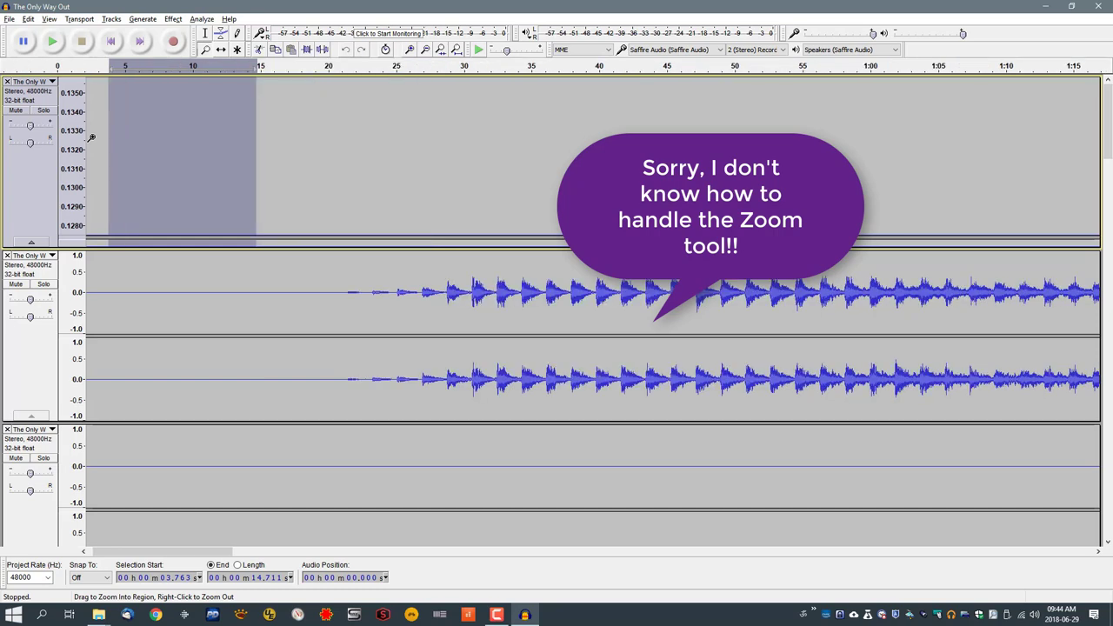
right_click(90, 138)
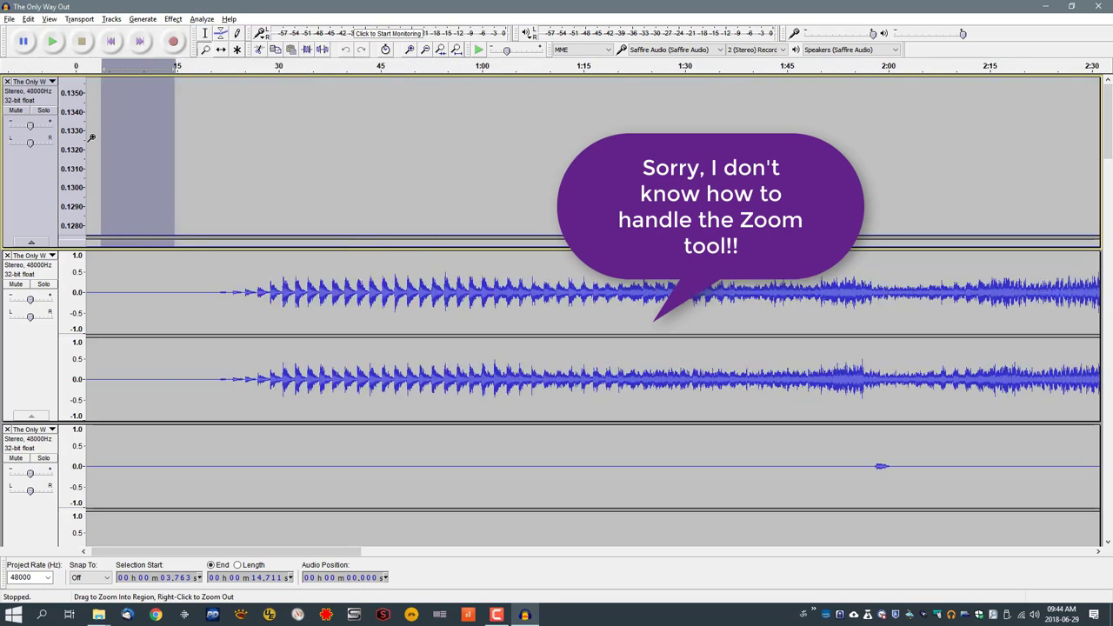
- Zoom out the first track's amplitude scale around zero and magnify the timeline at its selected notes
shift+click(76, 191)
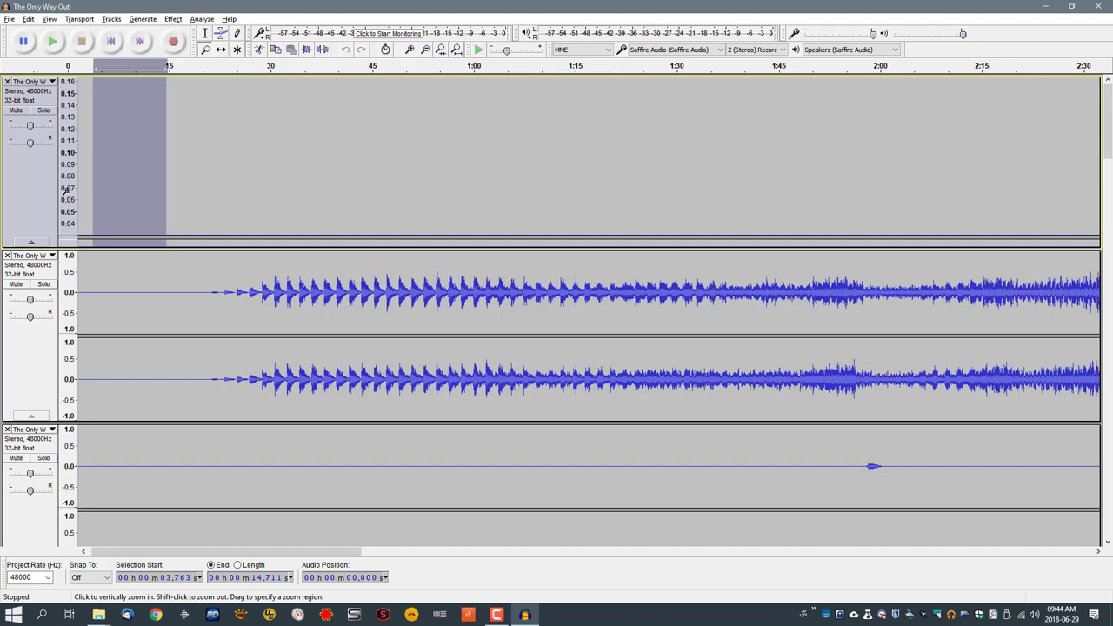
shift+click(69, 191)
shift+click(70, 191)
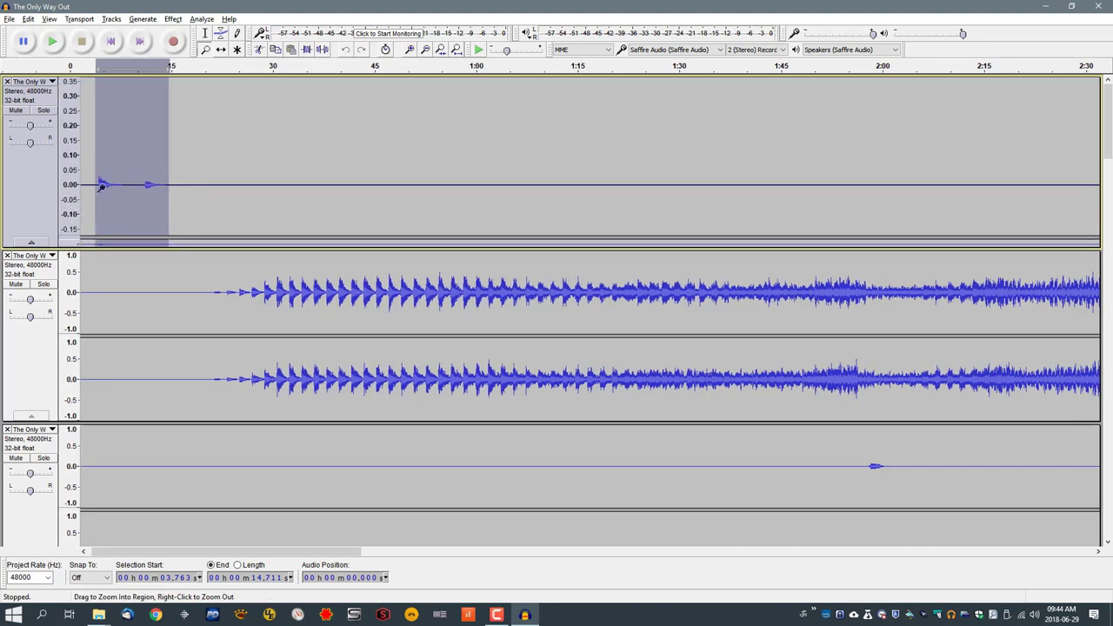
click(102, 187)
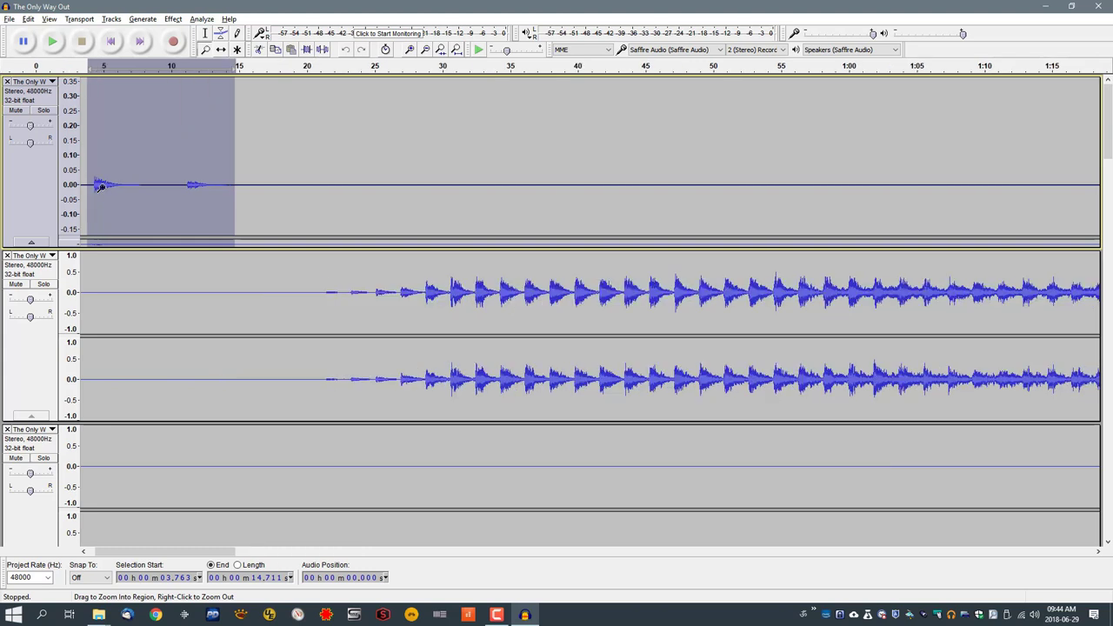
click(101, 187)
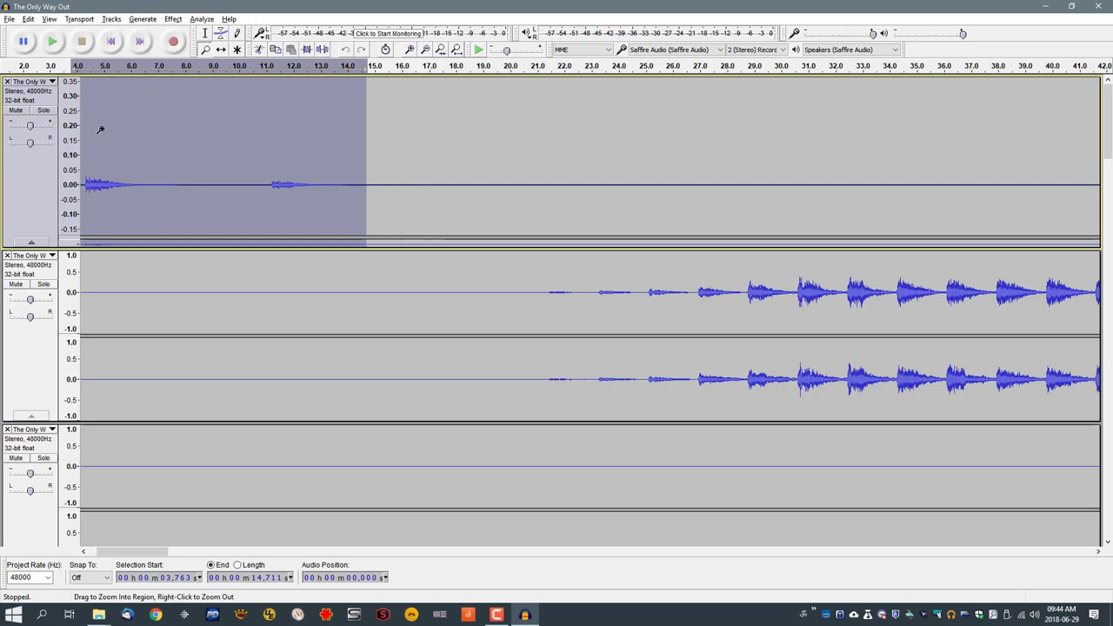
- Play the selected audio from about 3.8 to 14.7 seconds once, play it again as a loop, and stop playback
click(43, 48)
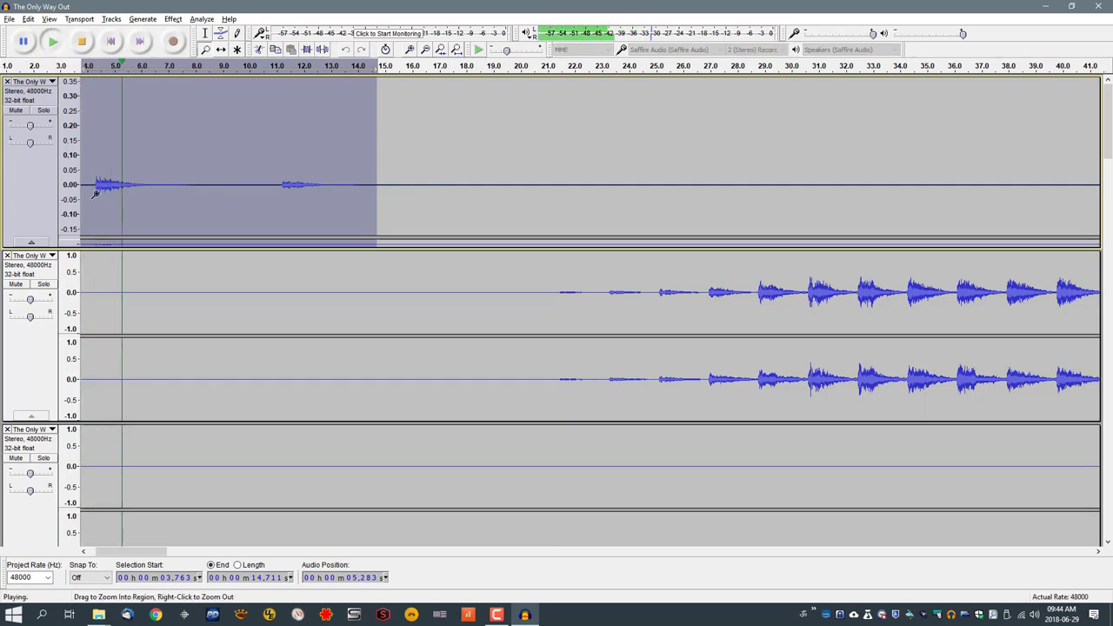
click(82, 41)
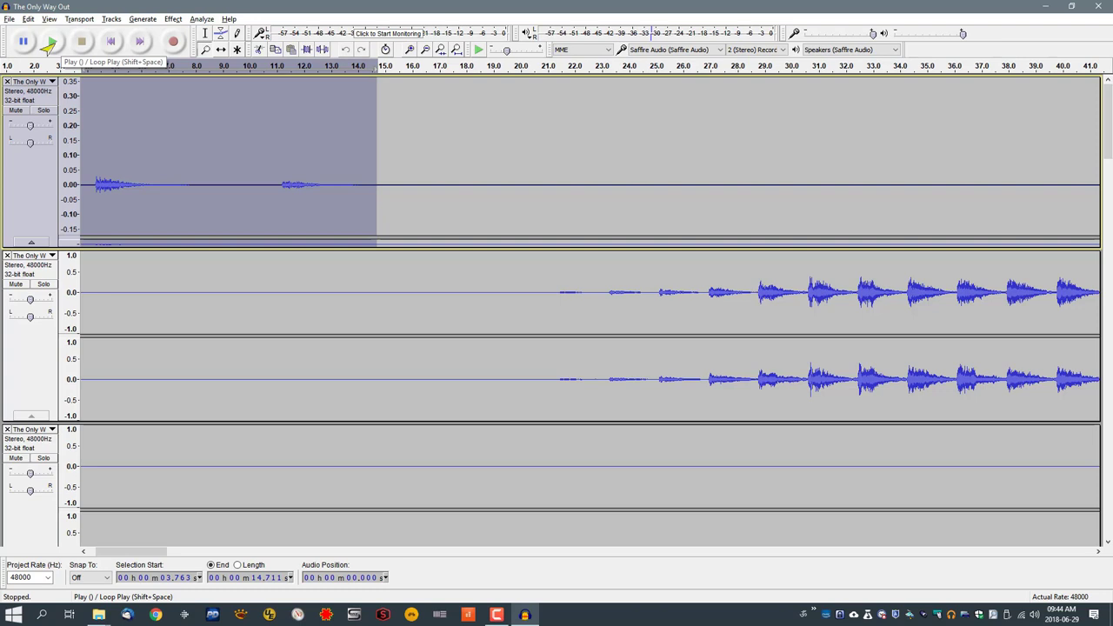
key(shift)
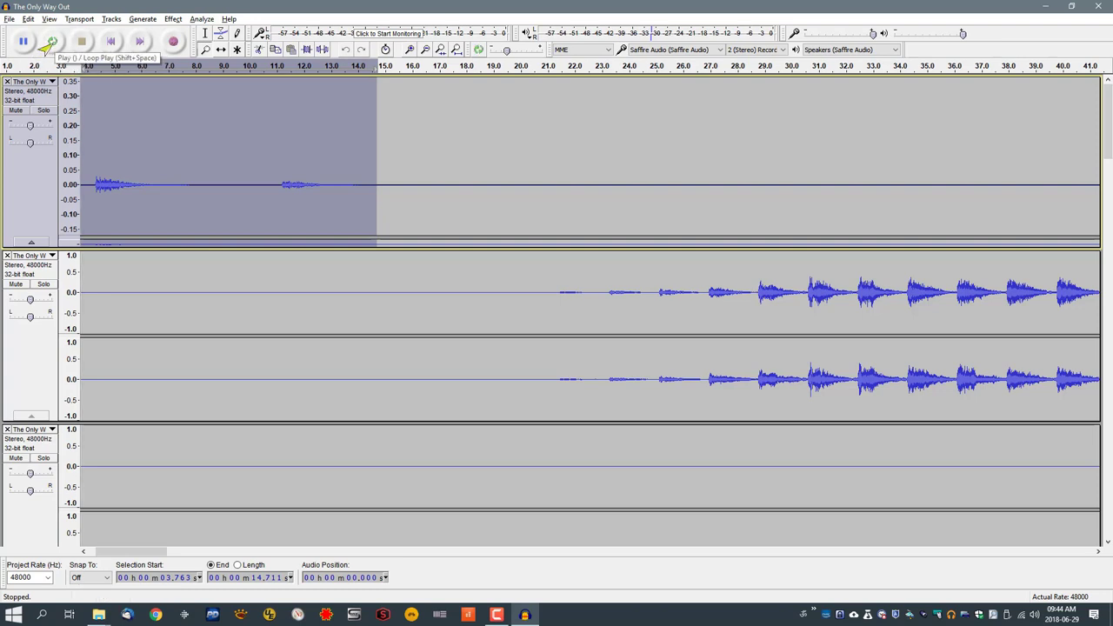
shift+click(49, 42)
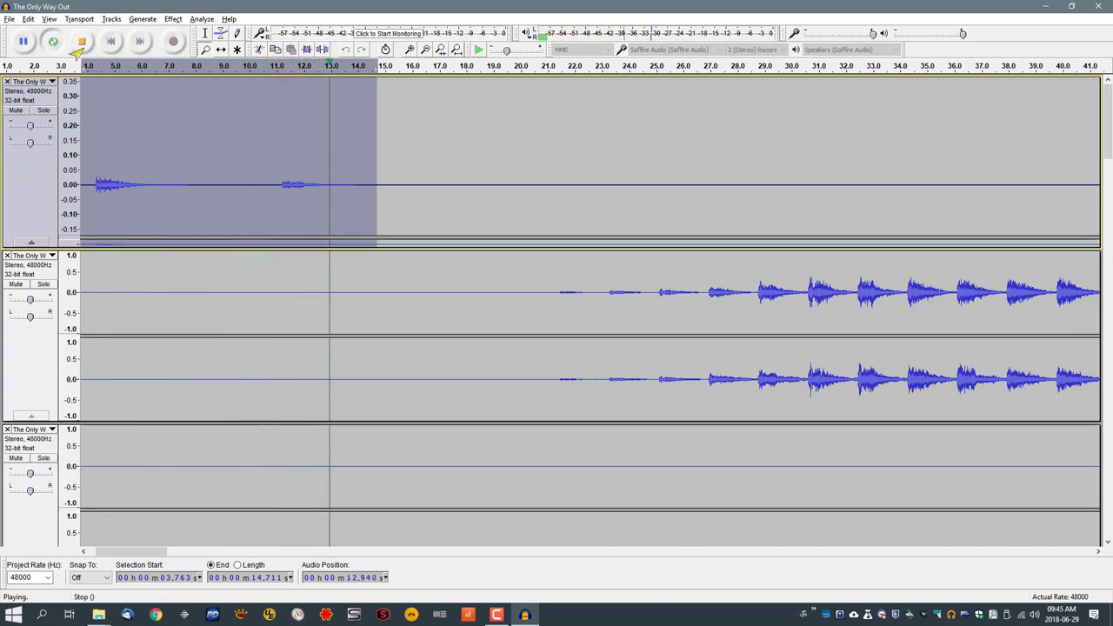
key(space)
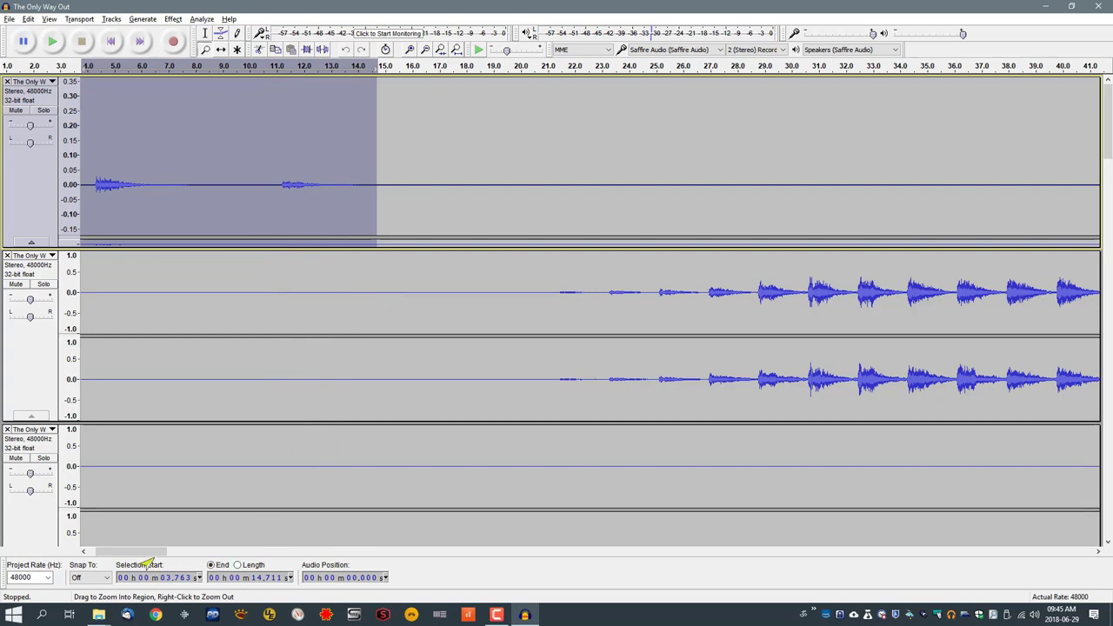
- Place the cursor in the second track at about 1:18.6 and play a few seconds from there
drag(146, 552, 260, 552)
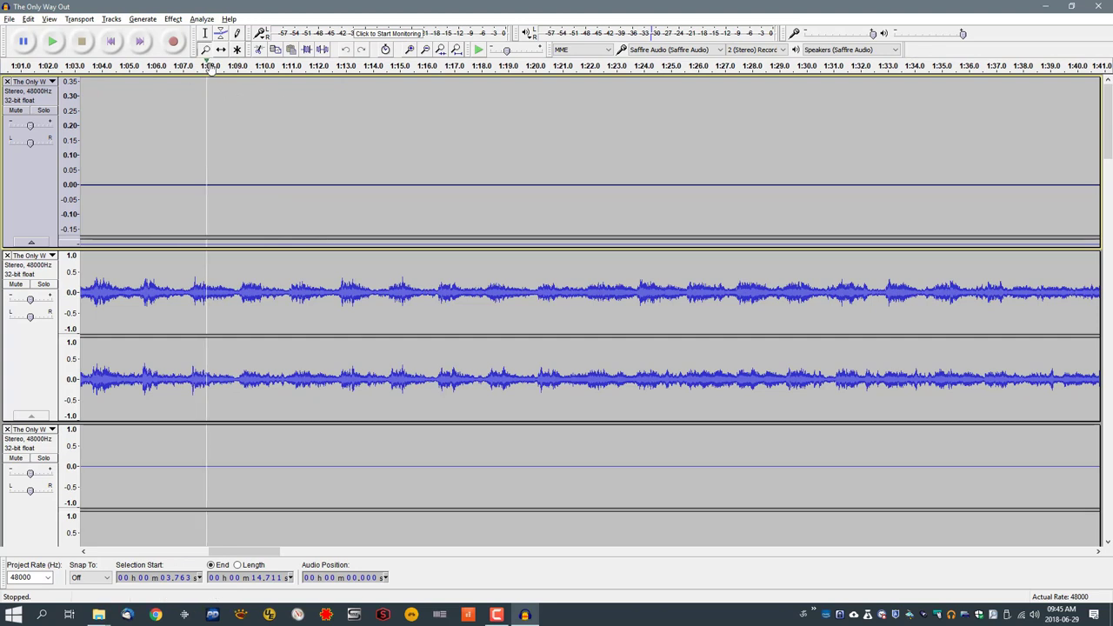
click(498, 284)
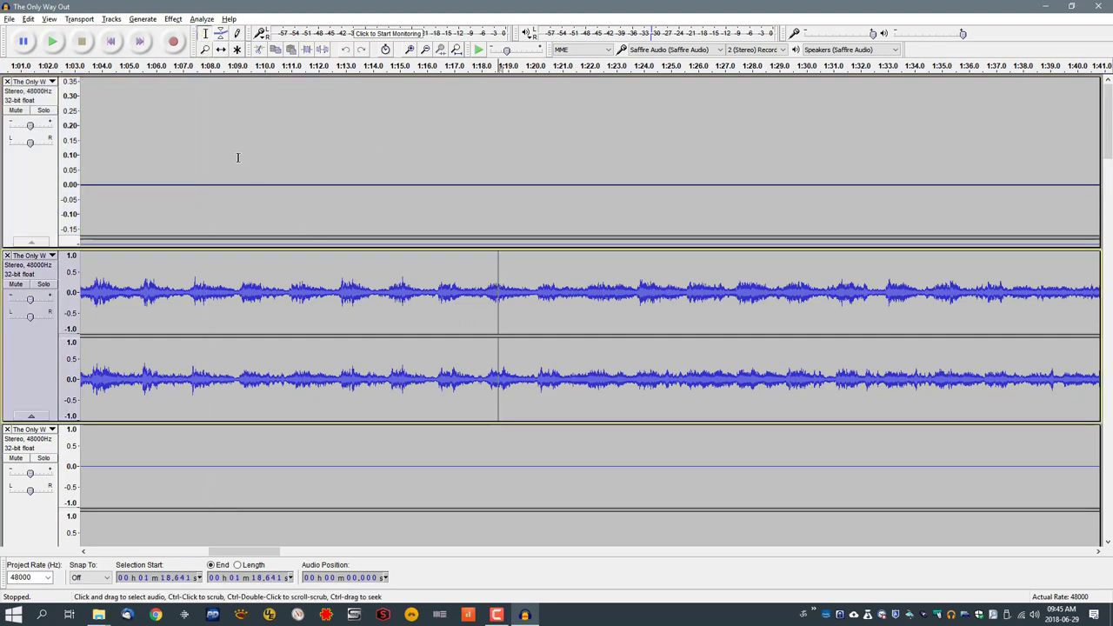
click(52, 41)
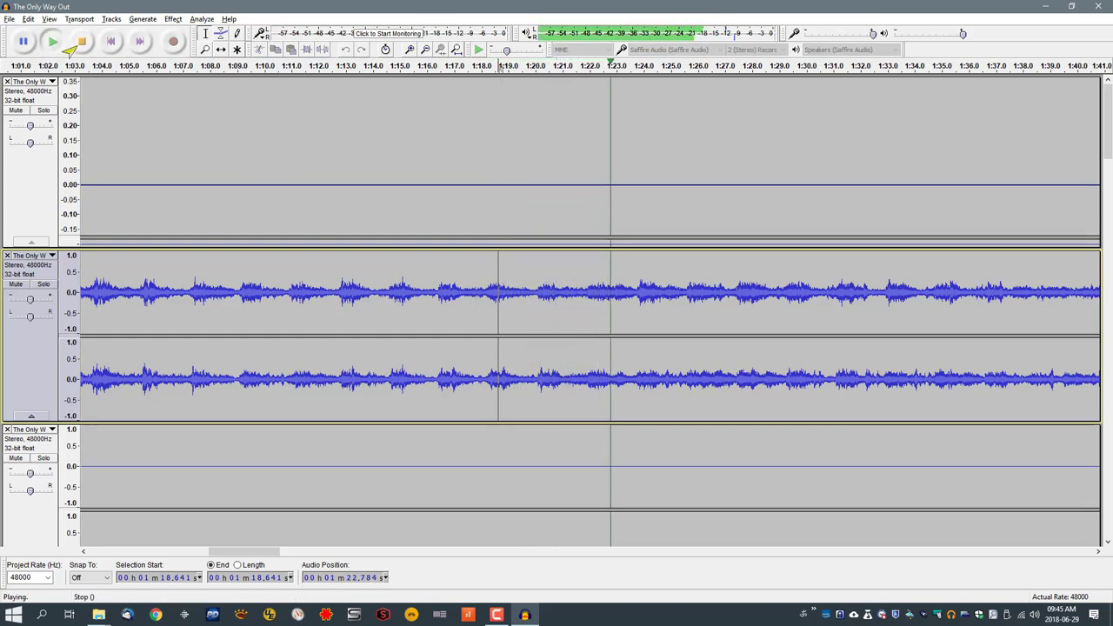
click(79, 43)
- Examine the clips on the lower tracks across the project's timeline to about five minutes
scroll(351, 333, down, 1)
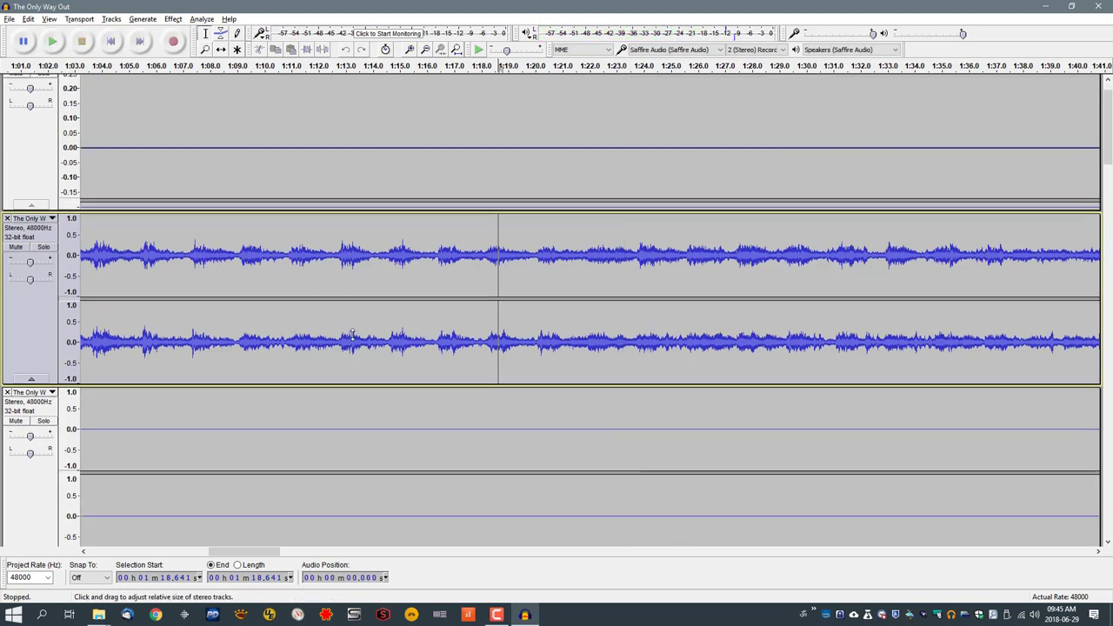
drag(261, 551, 328, 548)
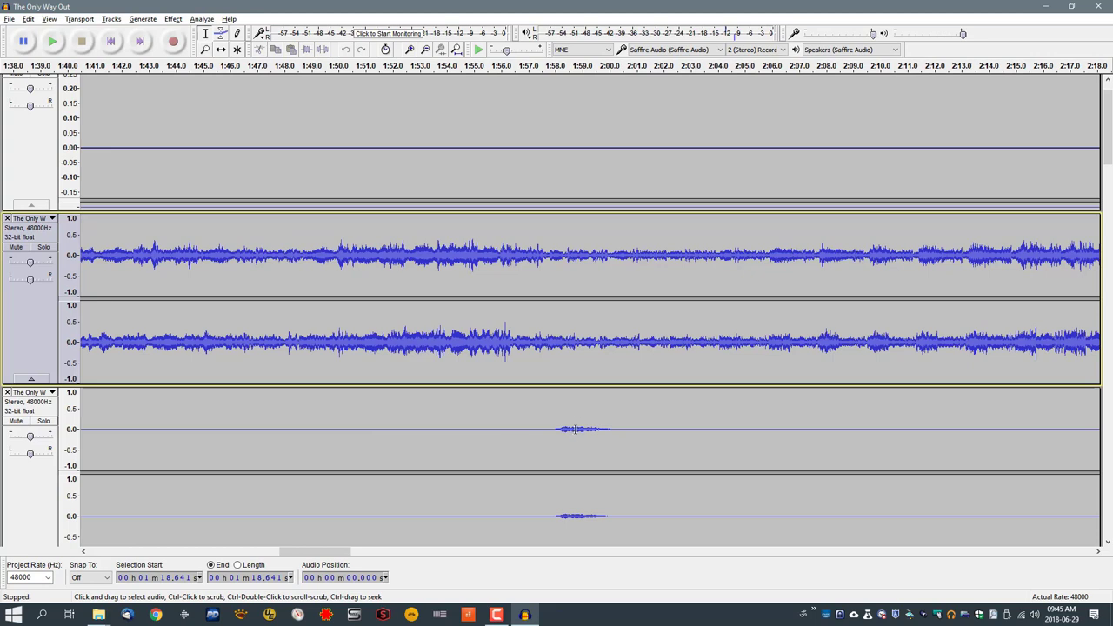
scroll(574, 424, down, 7)
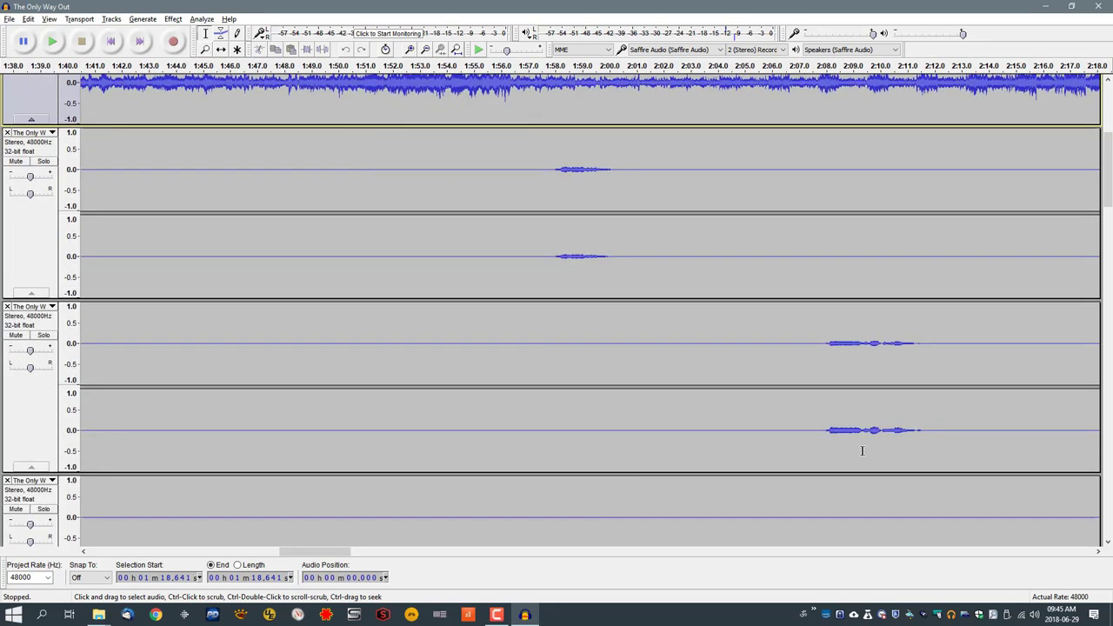
drag(315, 551, 449, 551)
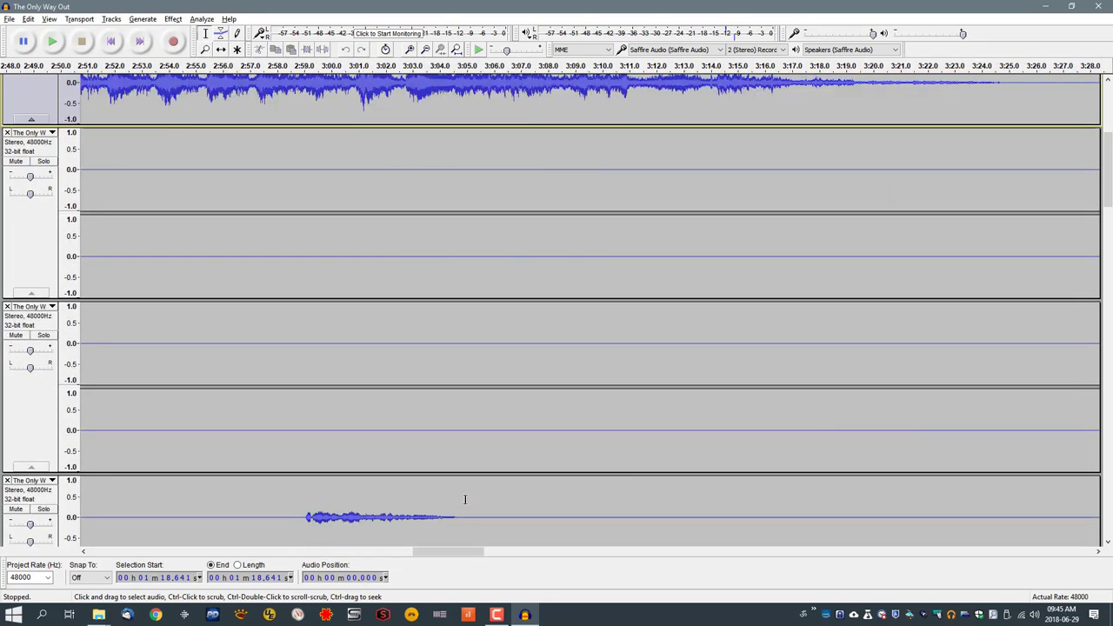
scroll(466, 487, down, 3)
scroll(468, 478, down, 15)
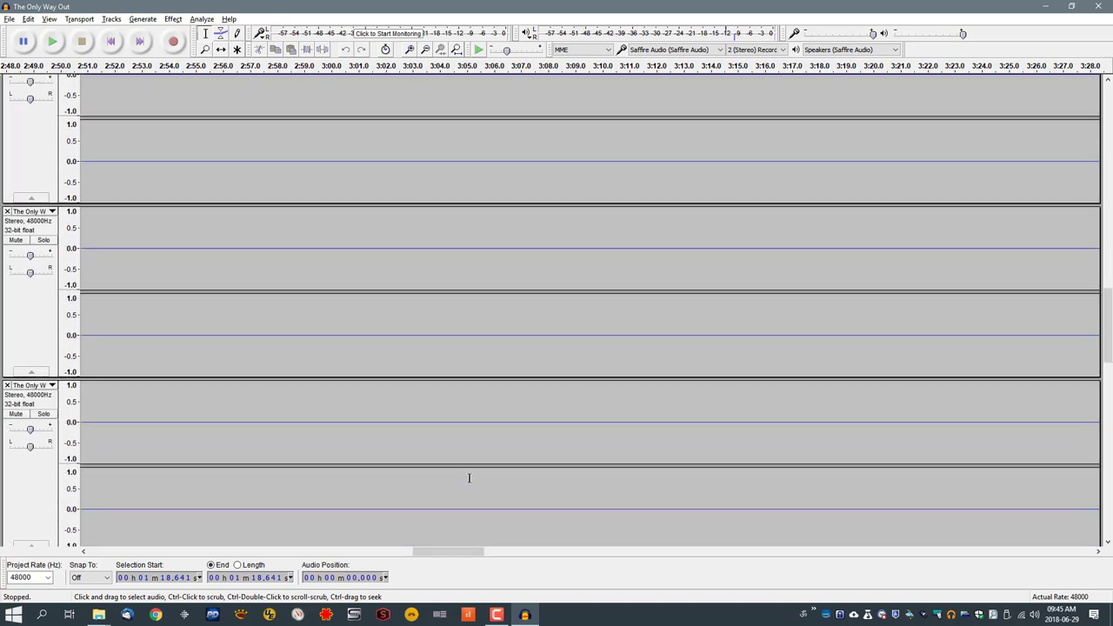
scroll(468, 477, up, 1)
drag(458, 554, 644, 544)
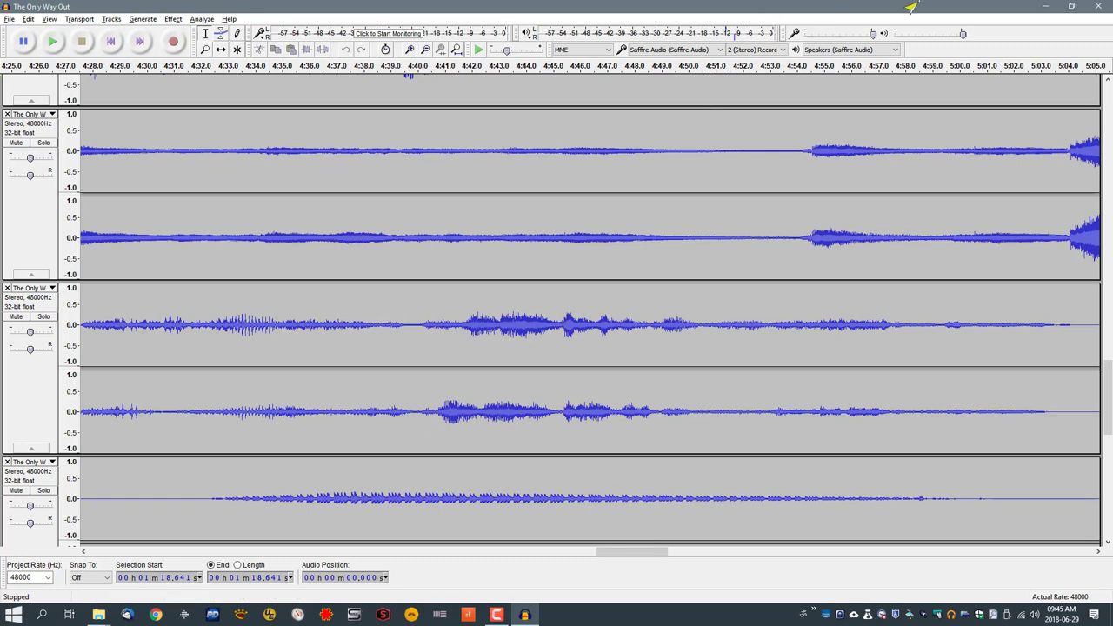
- Close Audacity and open the PATRIOT (N:) drive in File Explorer
click(1098, 7)
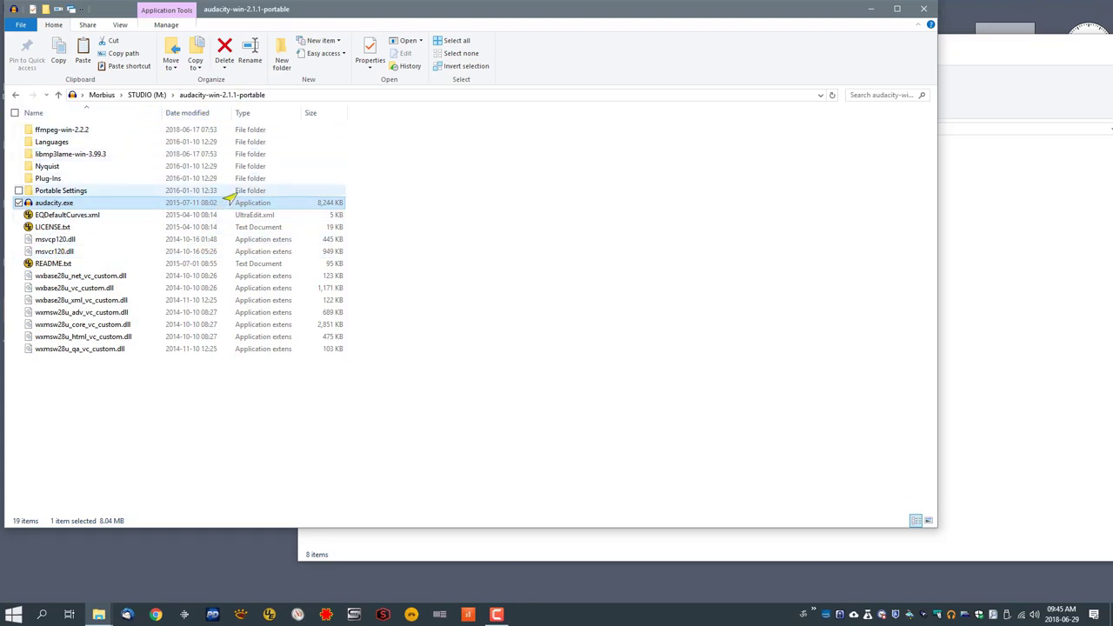
click(144, 95)
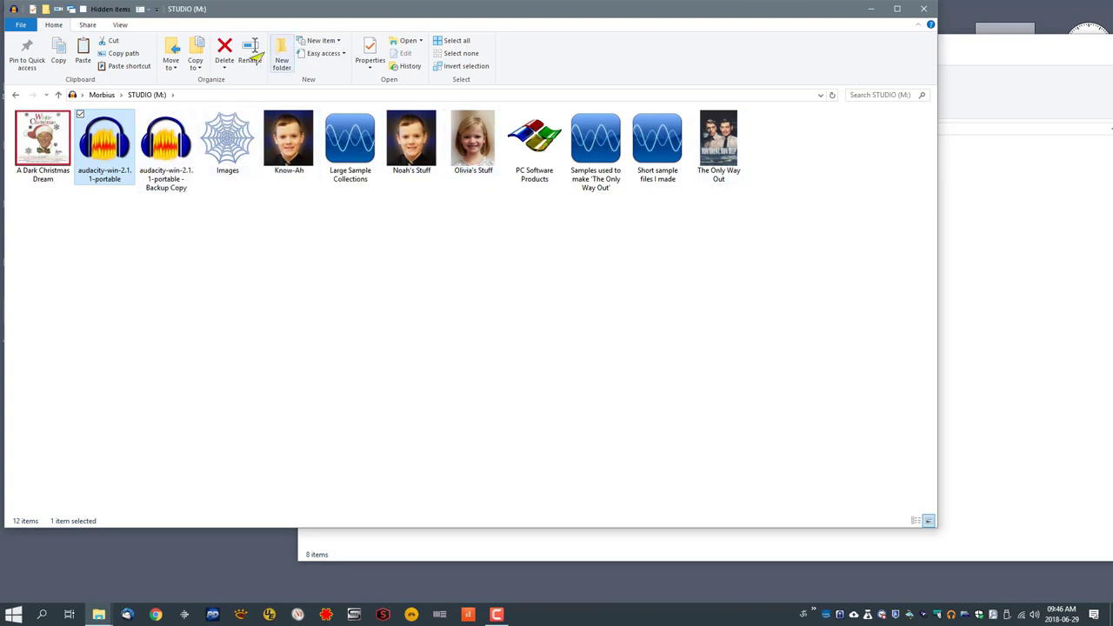
click(101, 95)
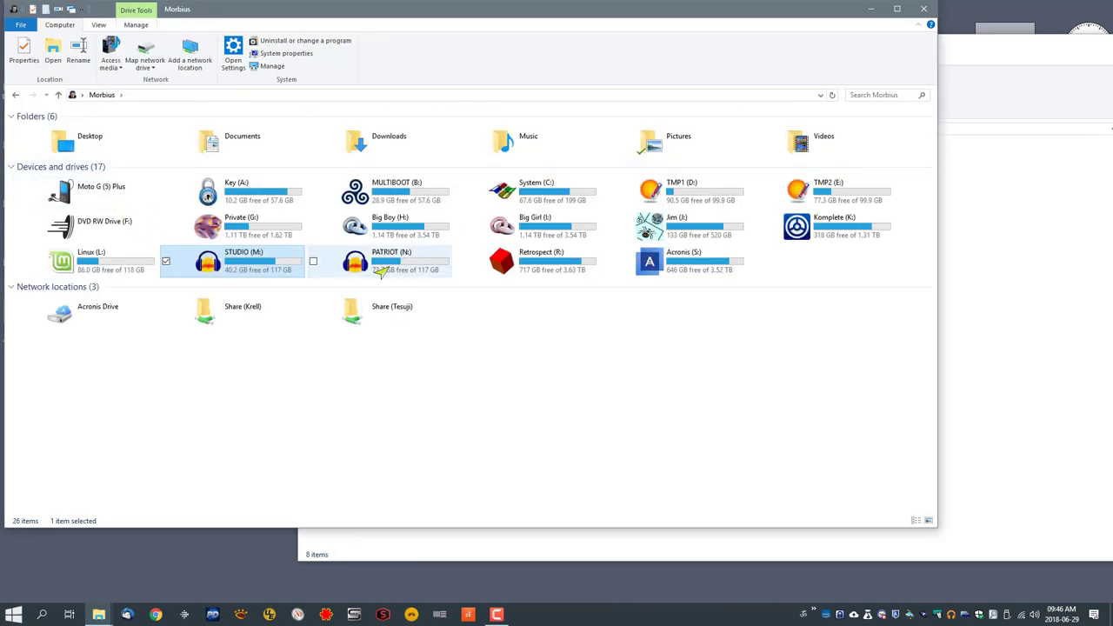
double_click(380, 269)
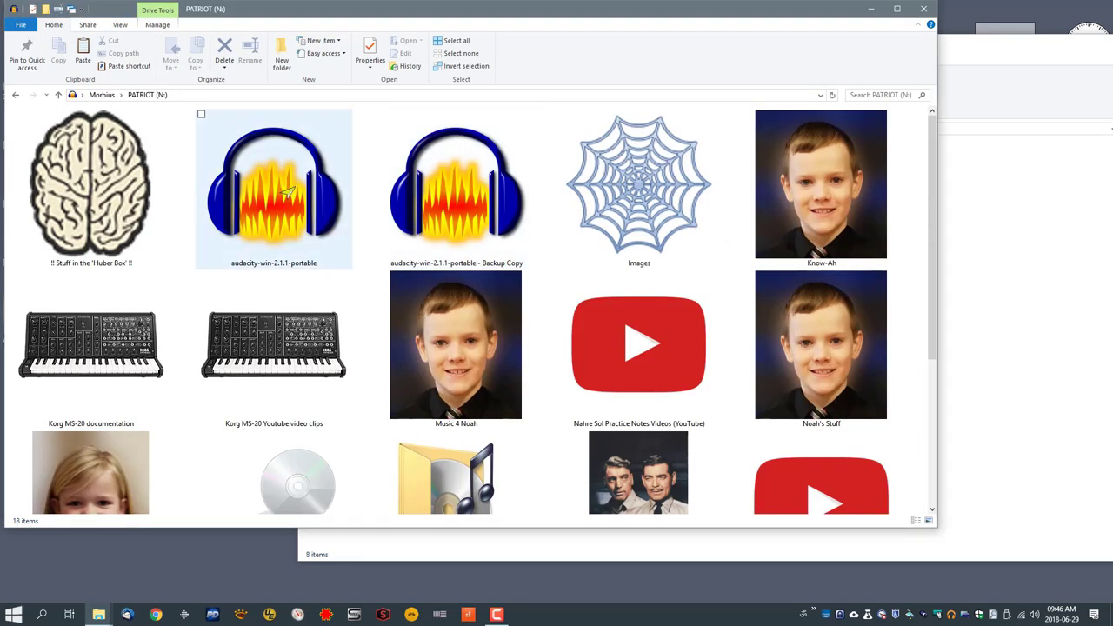
- Open the Video Tutorials for Audacity (YouTube) folder and examine its list of tutorial files
scroll(402, 208, down, 3)
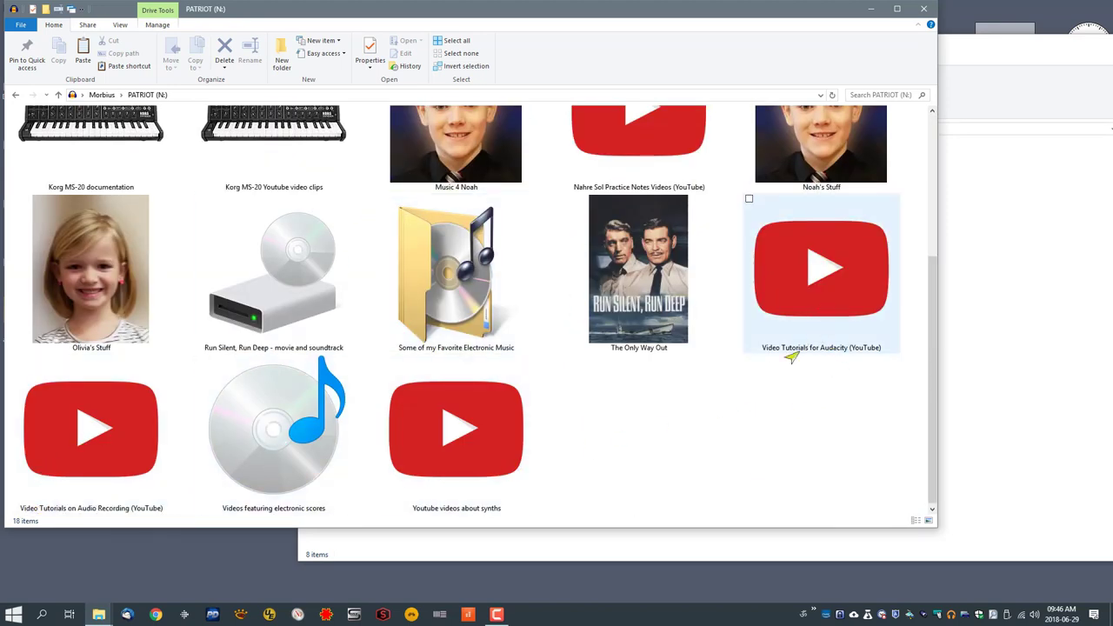
double_click(806, 277)
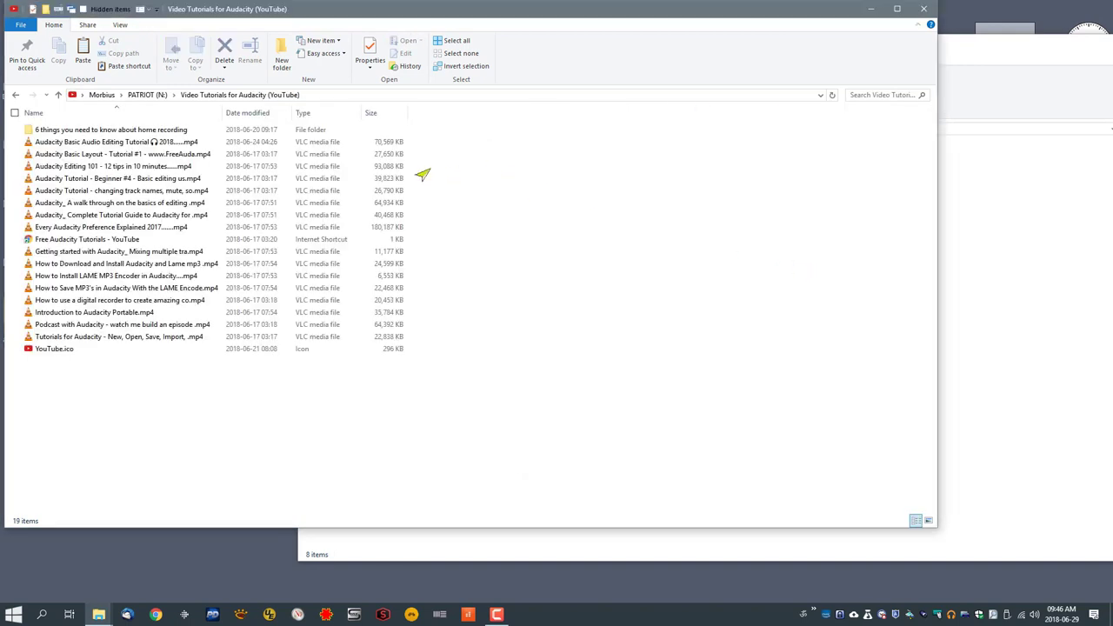
right_click(121, 115)
click(177, 140)
- Close the Audacity tutorials window, bring The Only Way Out folder window fully into view, and close it too
click(923, 9)
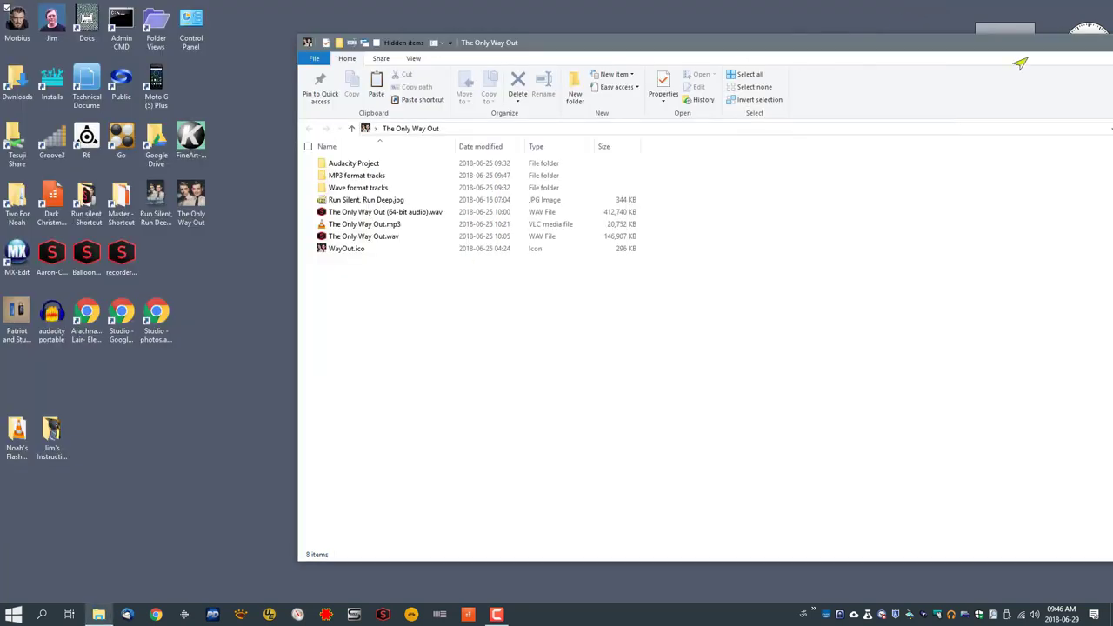
drag(1020, 55, 766, 60)
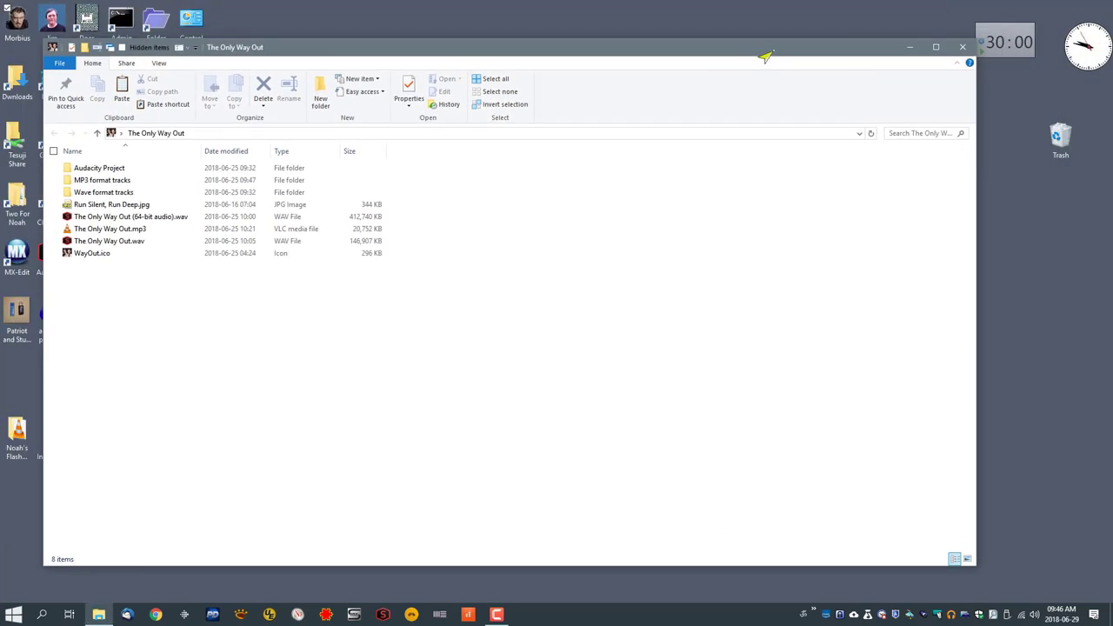
click(961, 47)
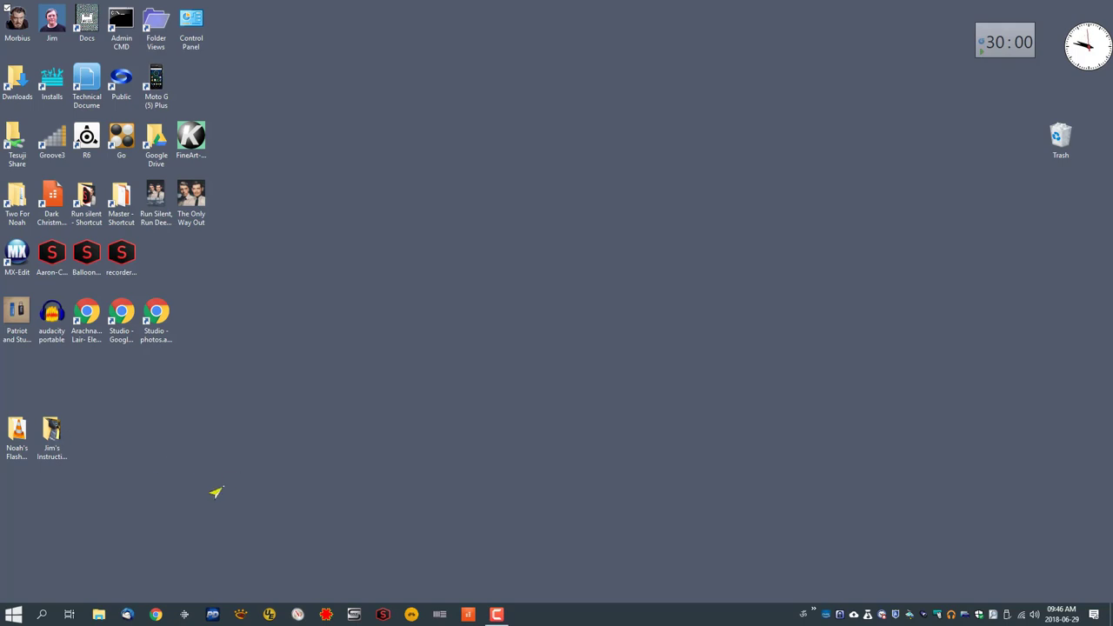
- Launch Cakewalk, dismiss its audio device warning, and close the Start Screen without choosing a project
click(462, 617)
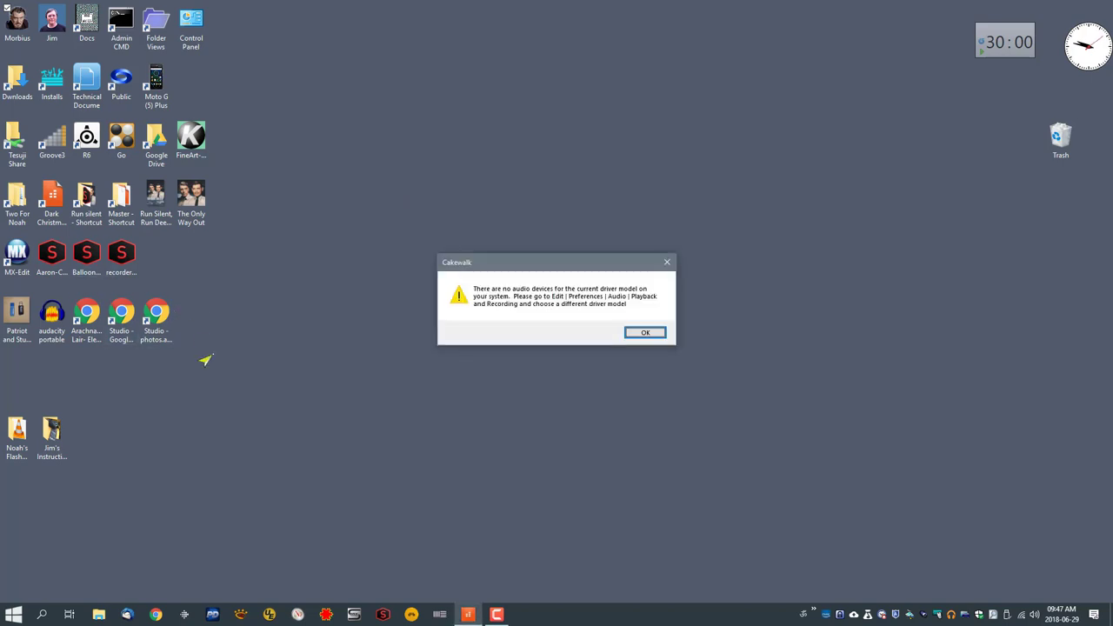
click(644, 334)
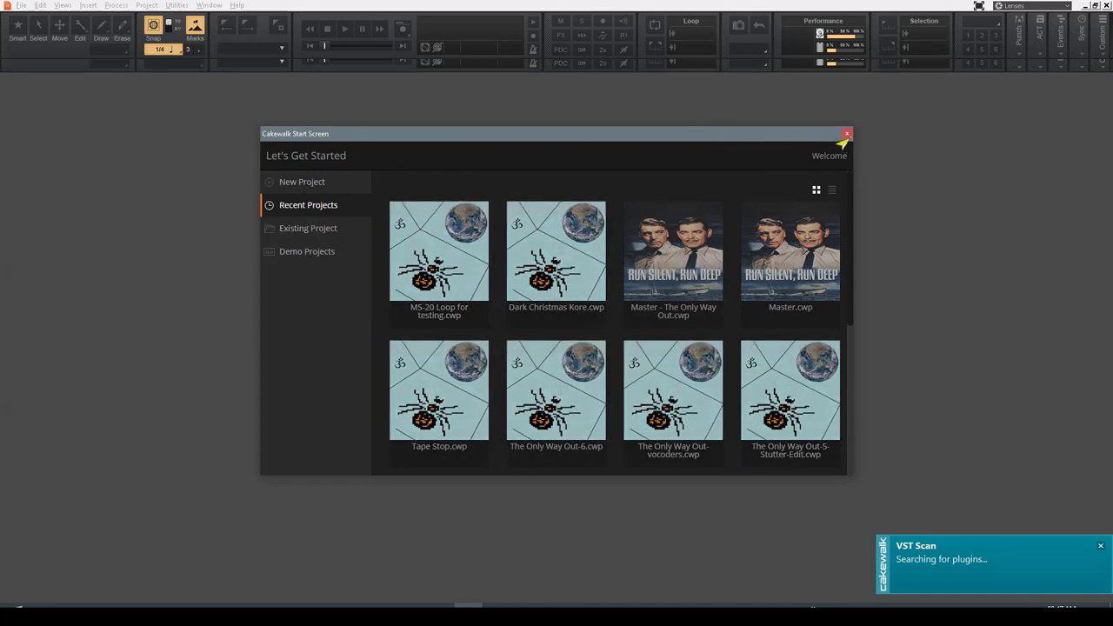
click(846, 135)
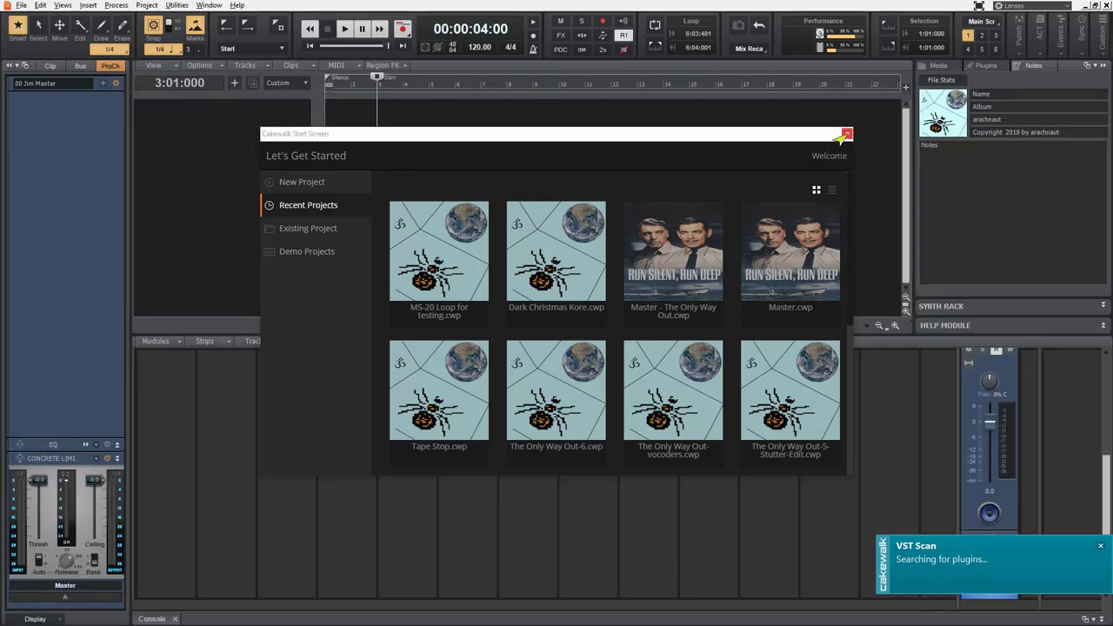
click(846, 135)
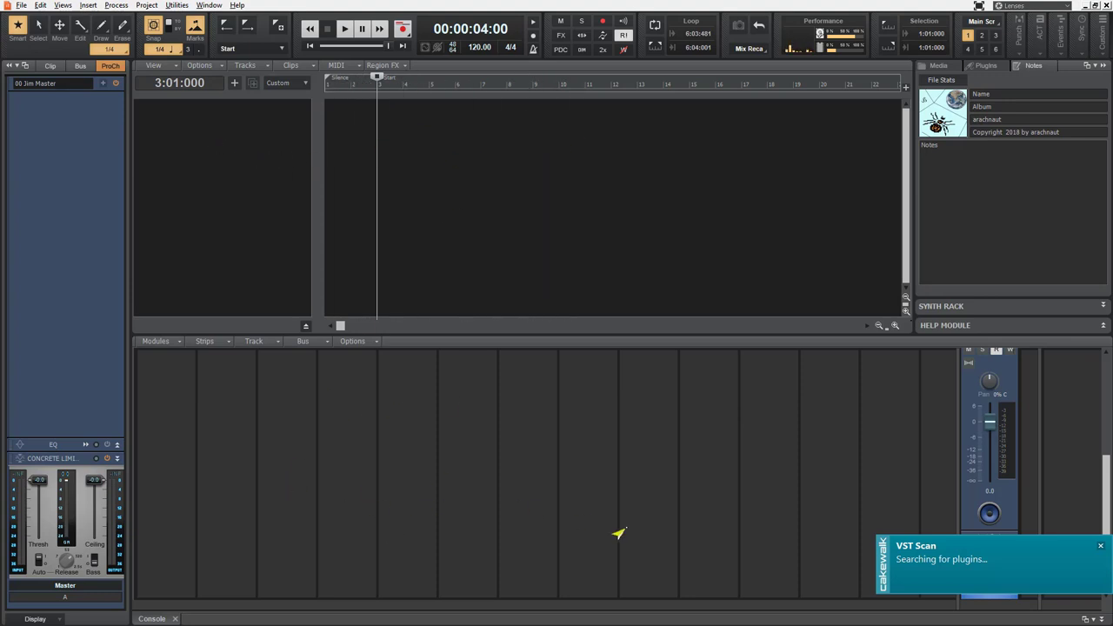
- Open the recent project Master - The Only Way Out.cwp and dismiss the silent buses warning
click(19, 7)
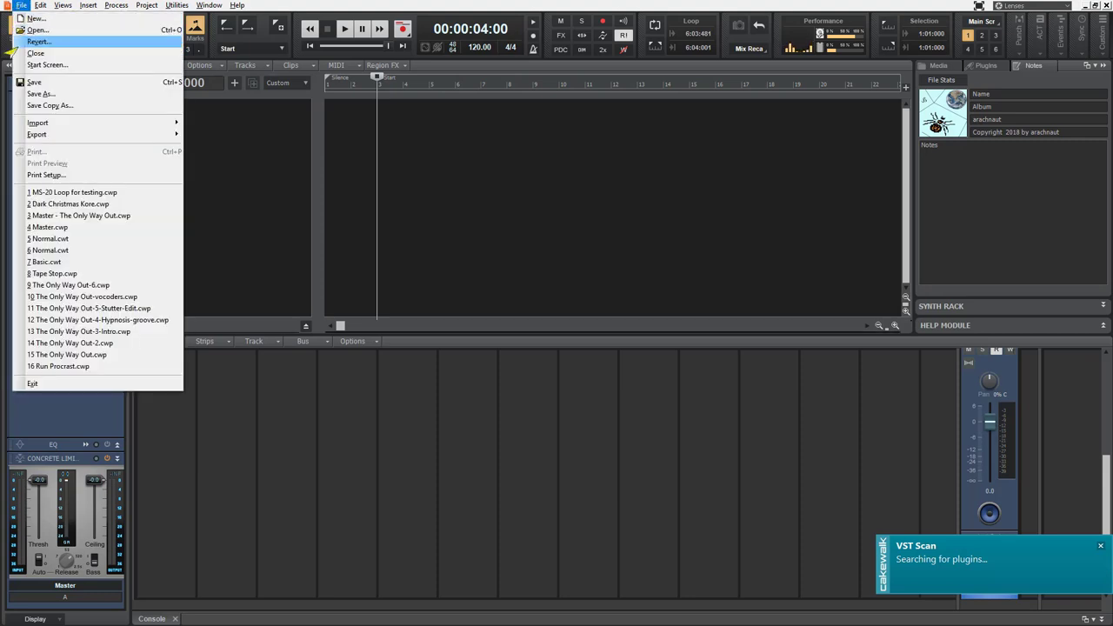
click(65, 217)
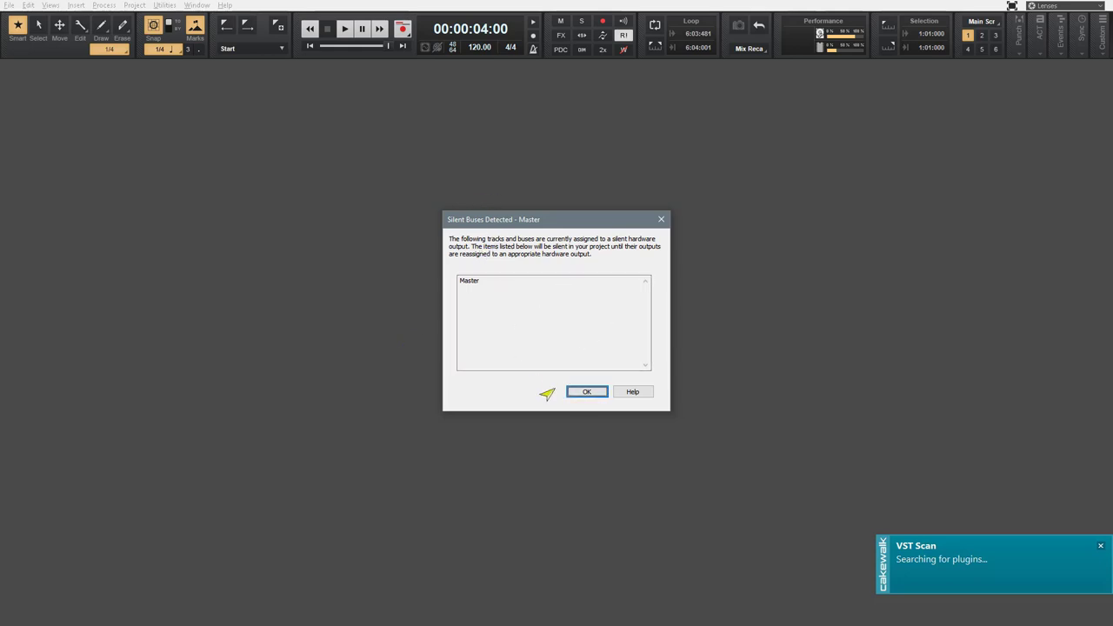
click(586, 392)
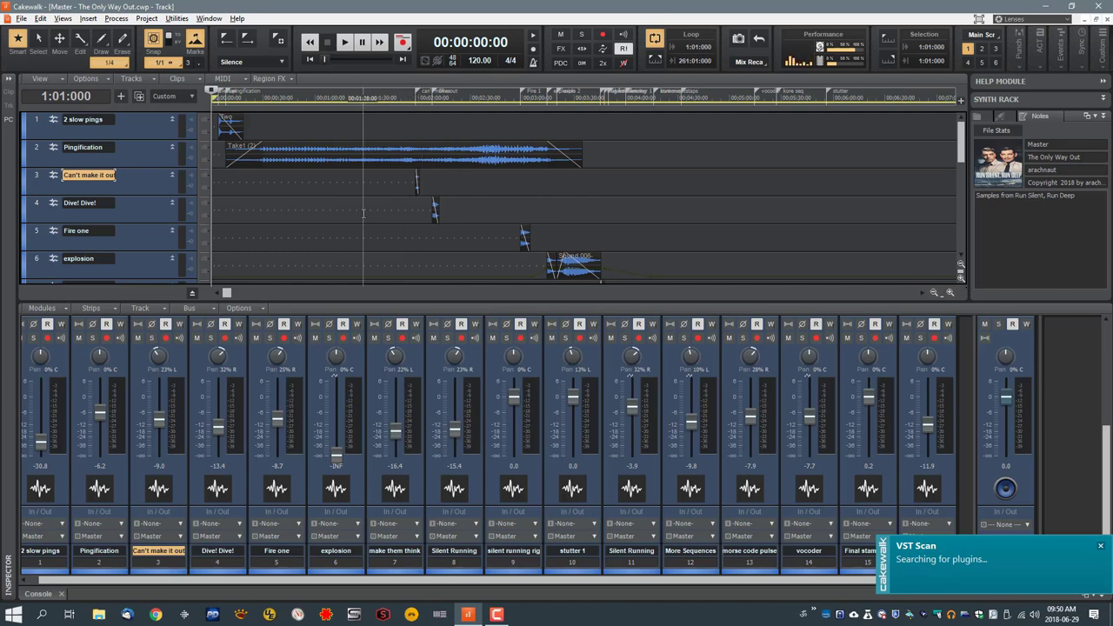
- Enlarge the Console to nearly full height and examine the gain, ProChannel, FX and send sections of the channel strips
scroll(473, 174, down, 5)
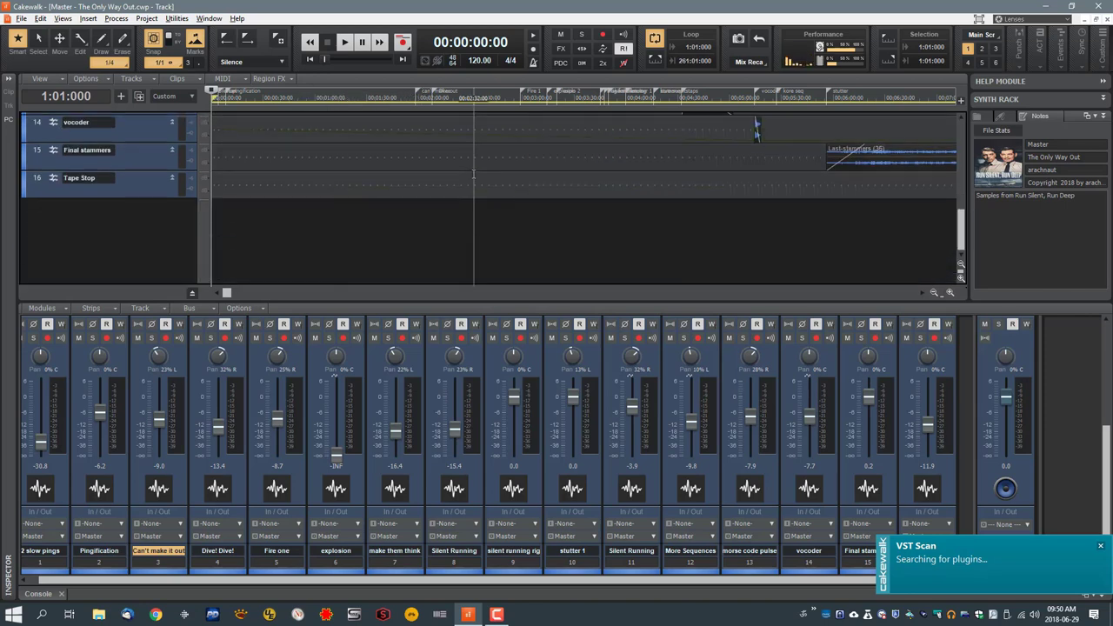
scroll(474, 173, up, 5)
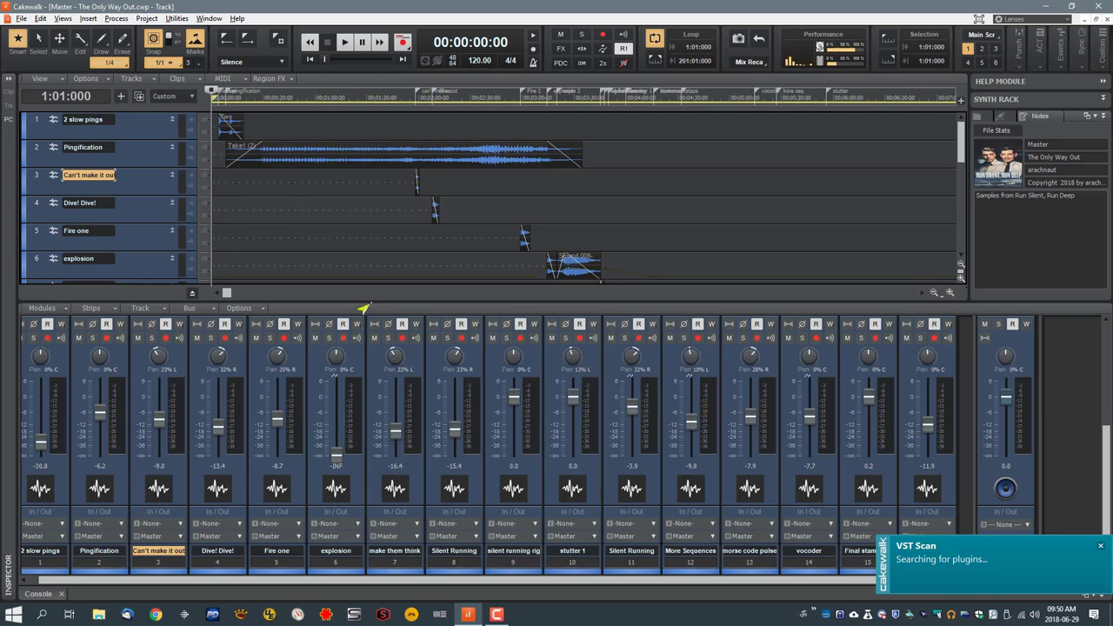
drag(371, 302, 371, 162)
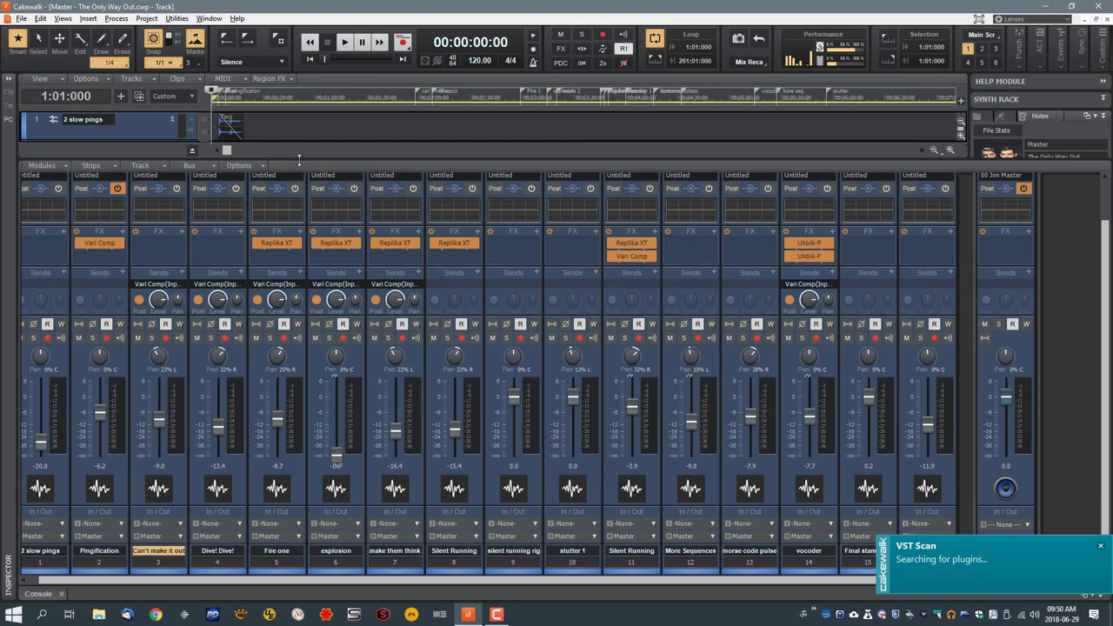
drag(298, 160, 287, 127)
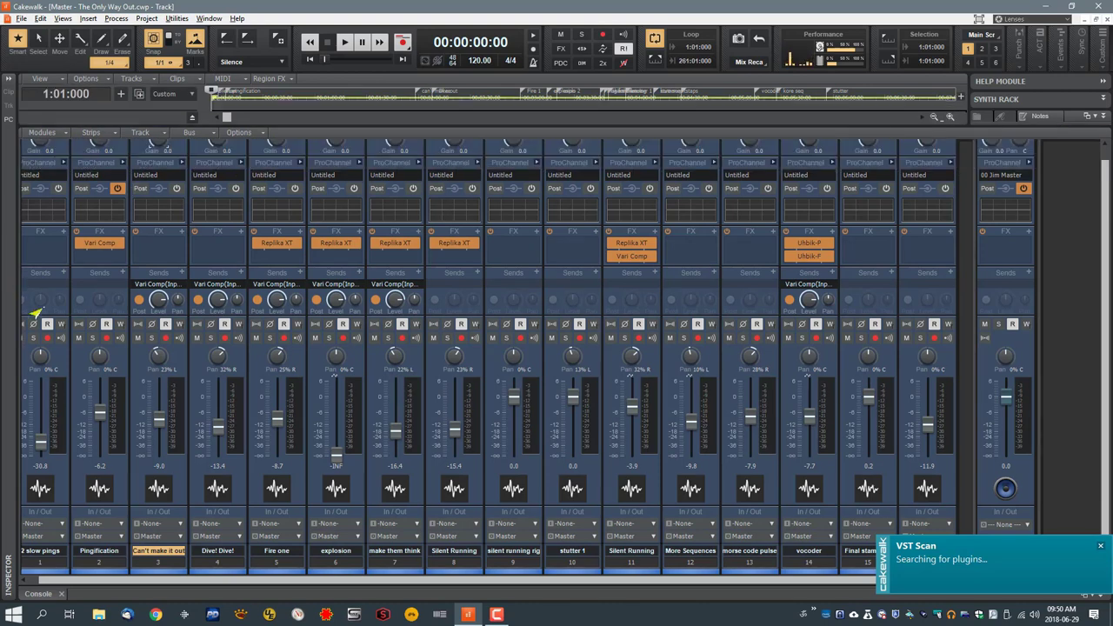
scroll(59, 343, up, 1)
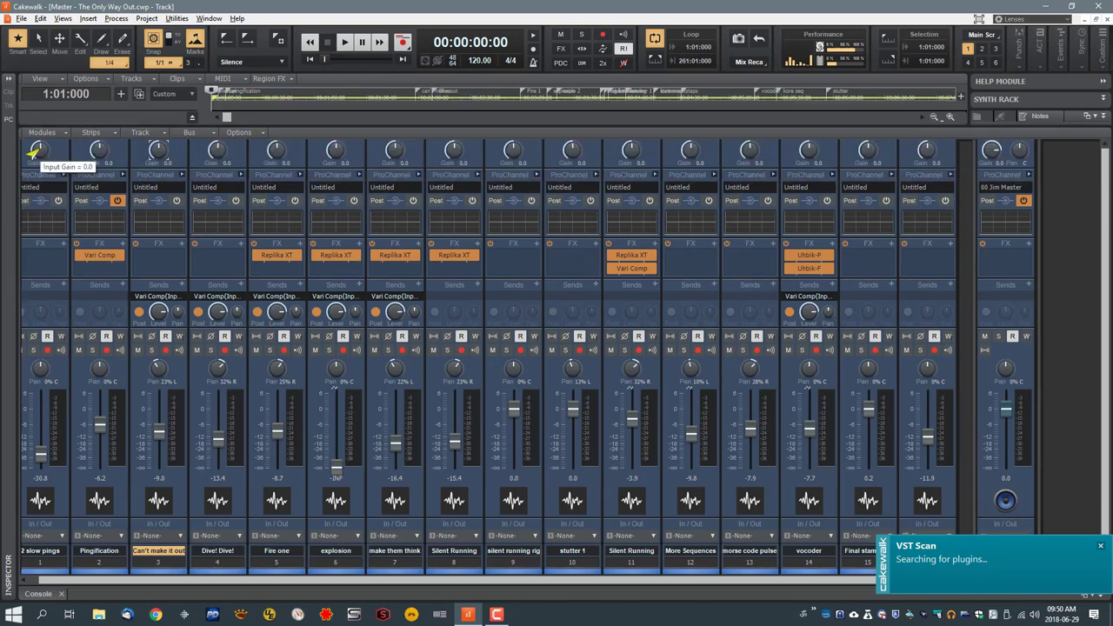
scroll(35, 226, down, 1)
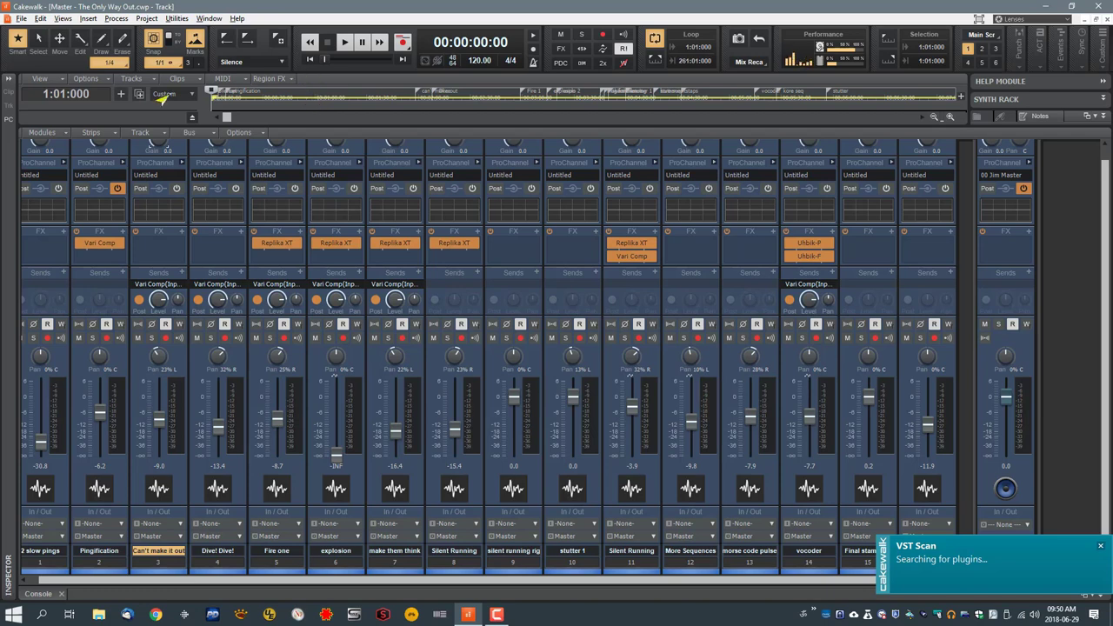
- Collapse the Console so the track view fills the window, and look through all tracks from 2 slow pings to Tape Stop
click(40, 594)
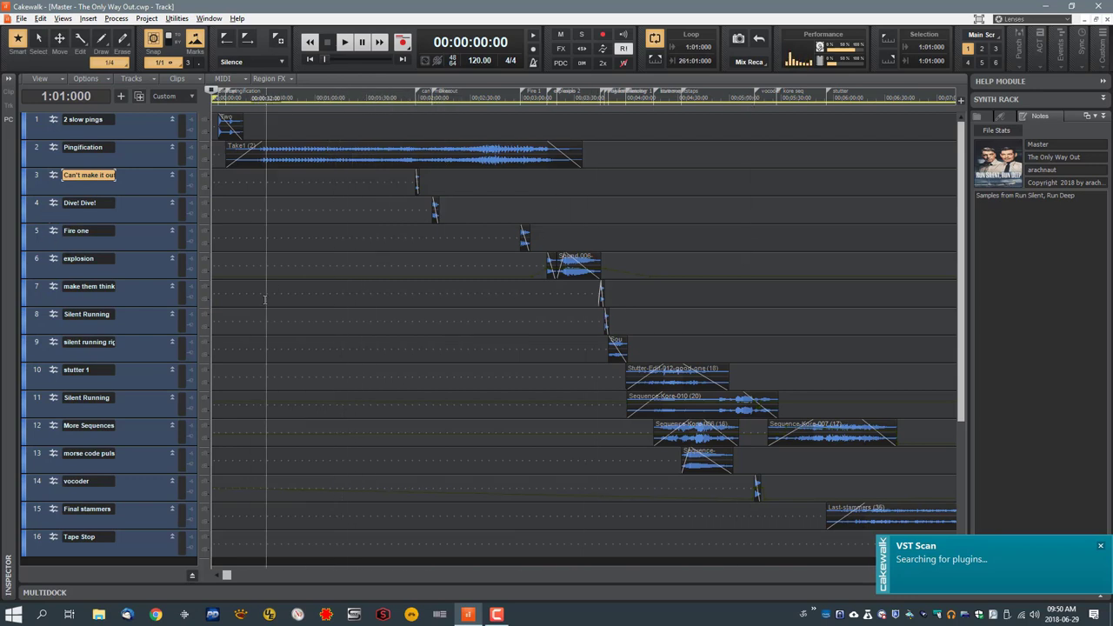
scroll(338, 213, down, 3)
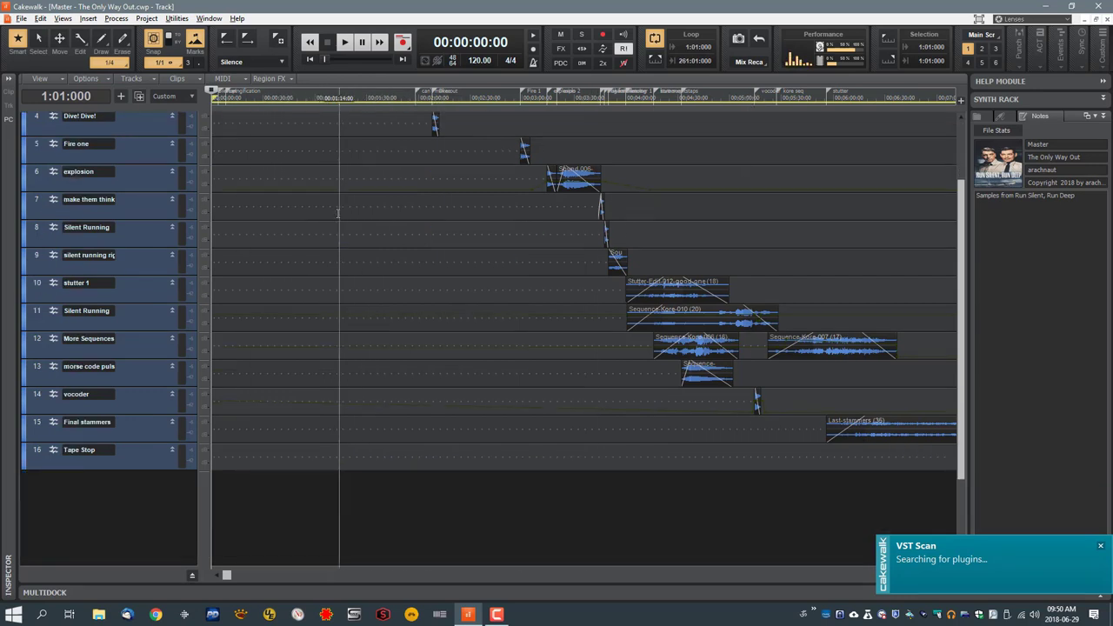
scroll(339, 213, down, 3)
scroll(338, 213, up, 6)
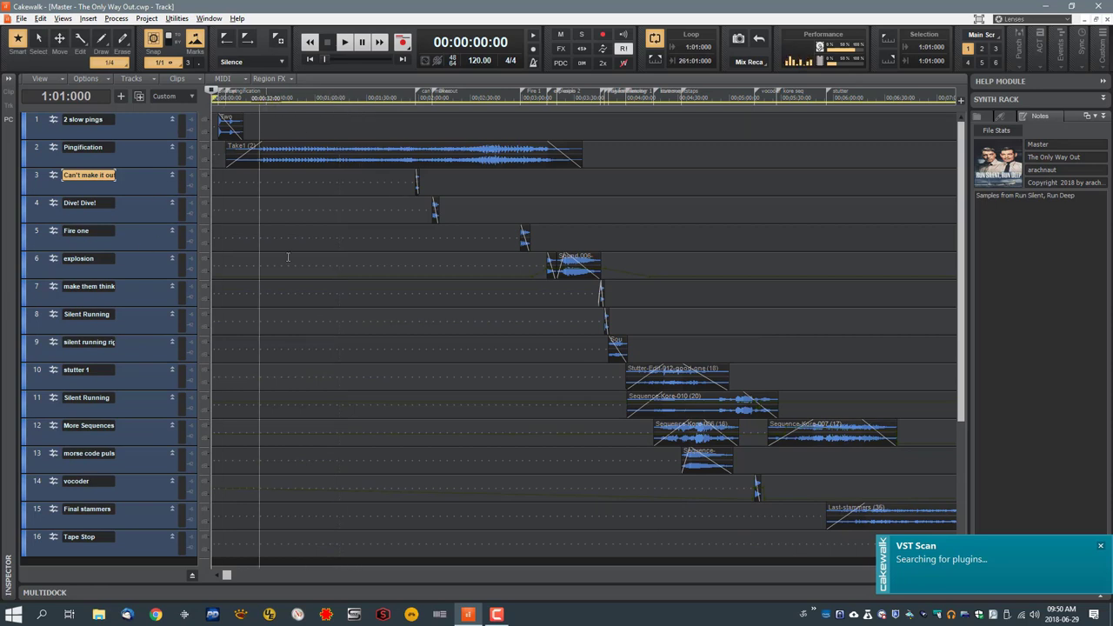